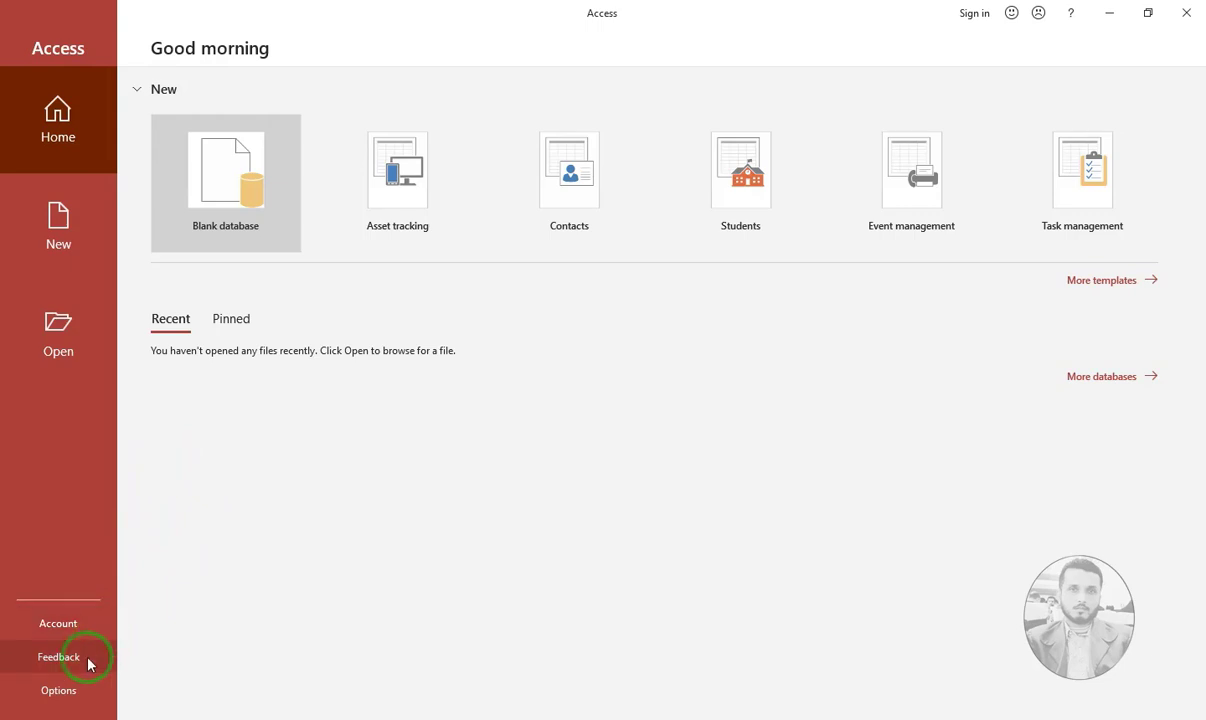
Set the Trust Center macro settings to Enable all macros
{"action": "left_click", "coordinate": [80, 692]}
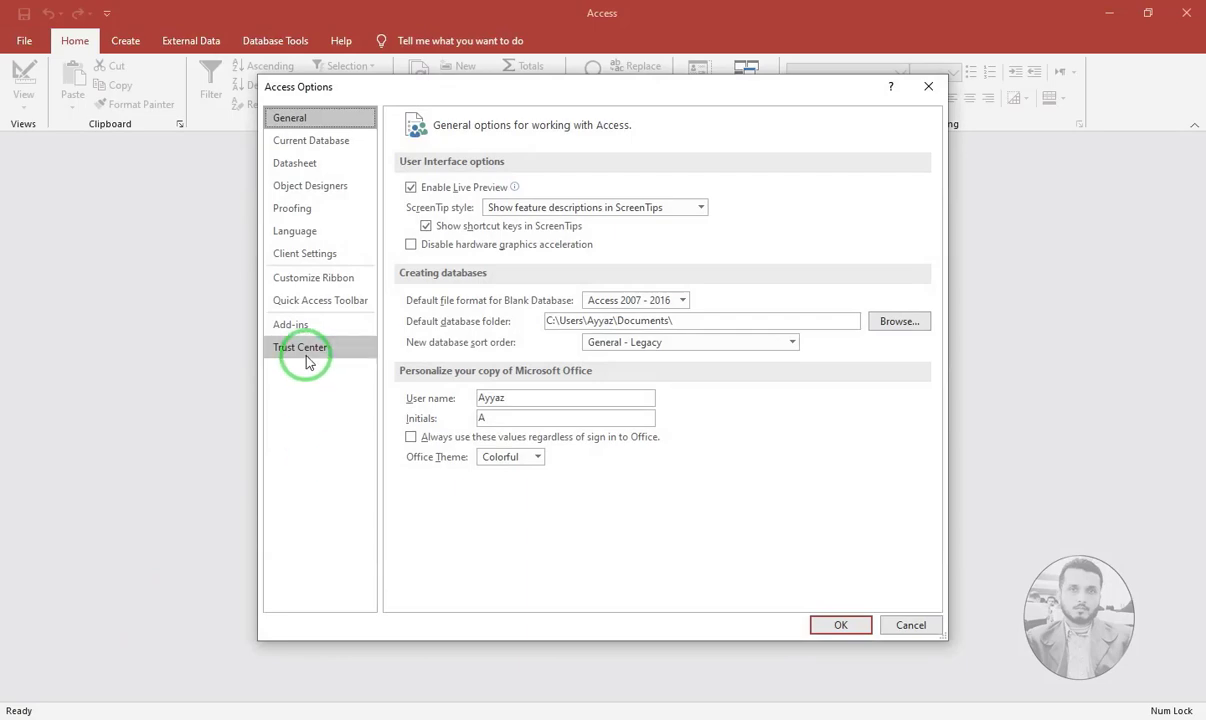
{"action": "left_click", "coordinate": [306, 358]}
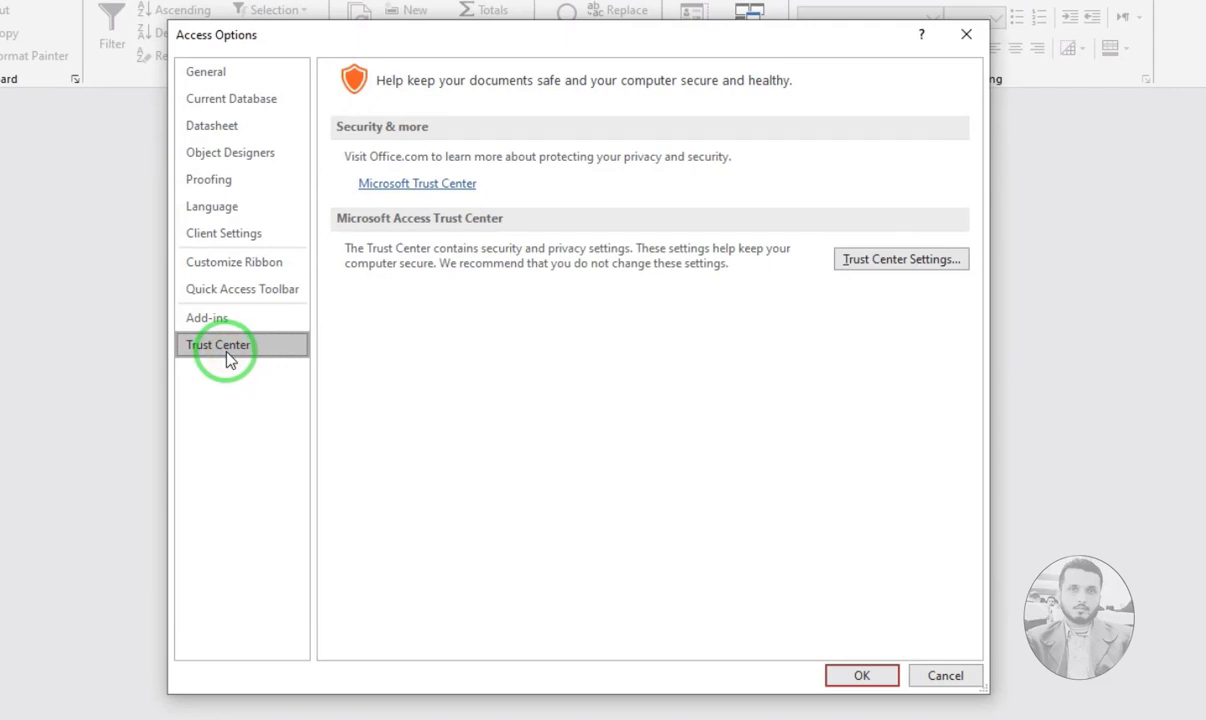
{"action": "left_click", "coordinate": [910, 262]}
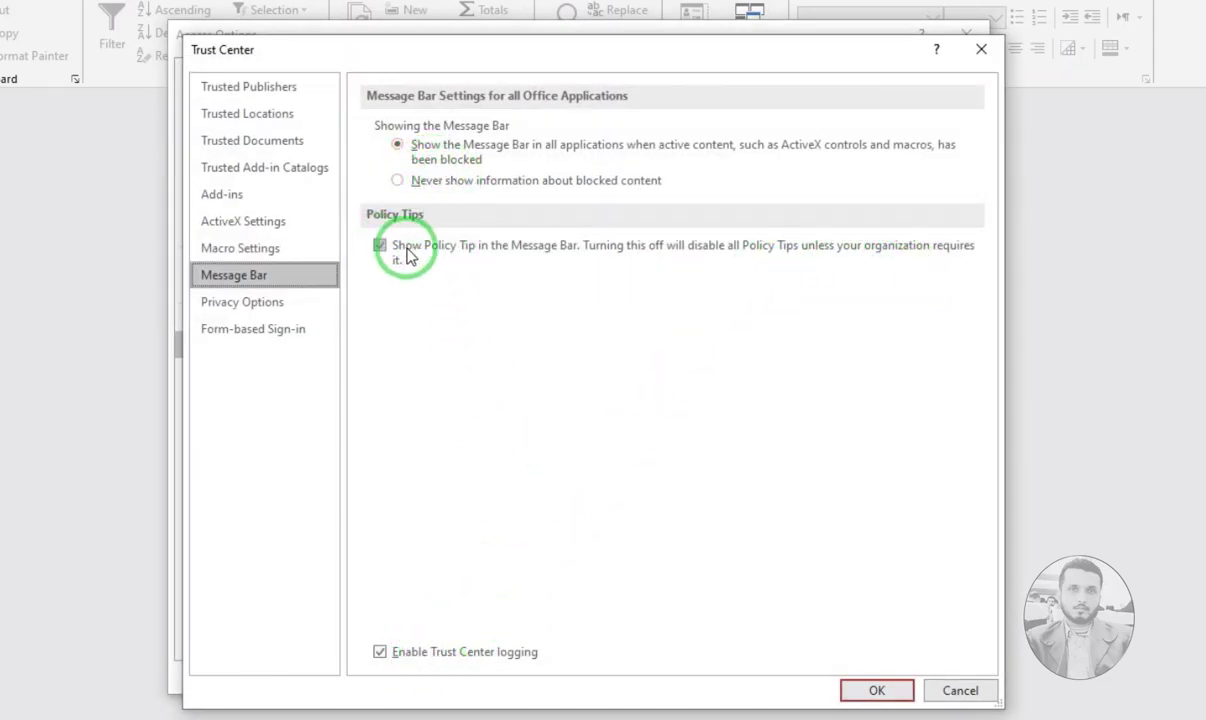
{"action": "left_click", "coordinate": [273, 256]}
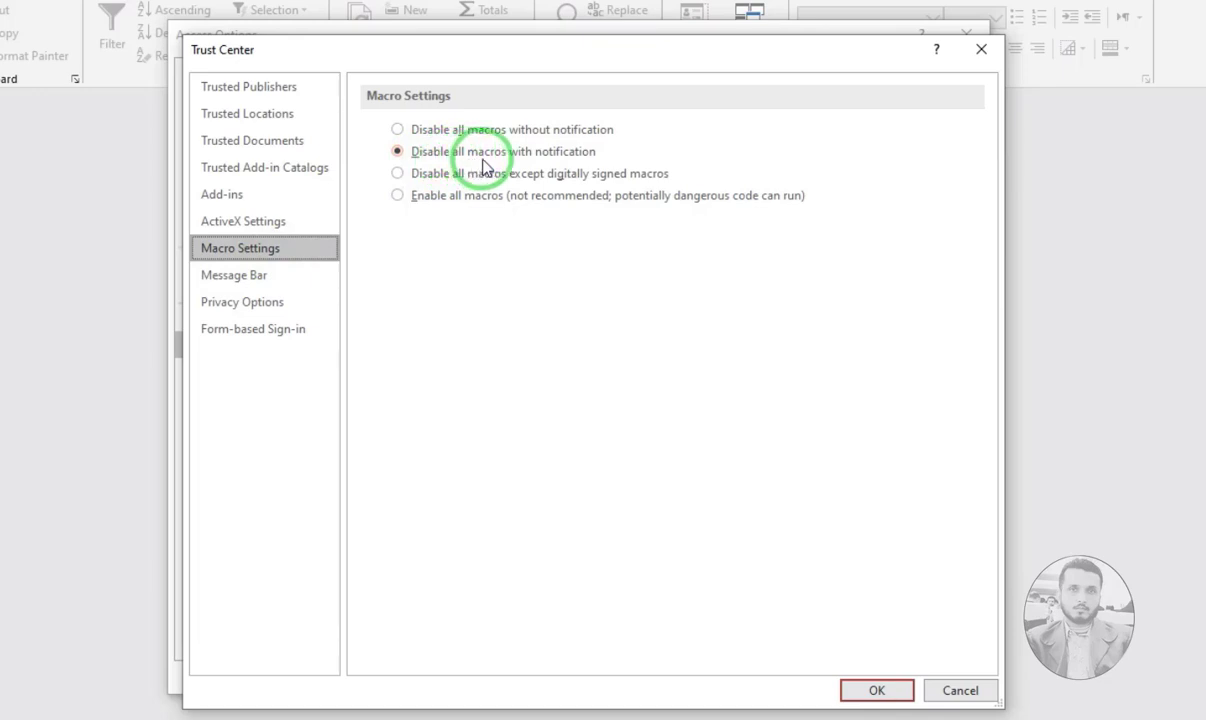
{"action": "left_click", "coordinate": [421, 201]}
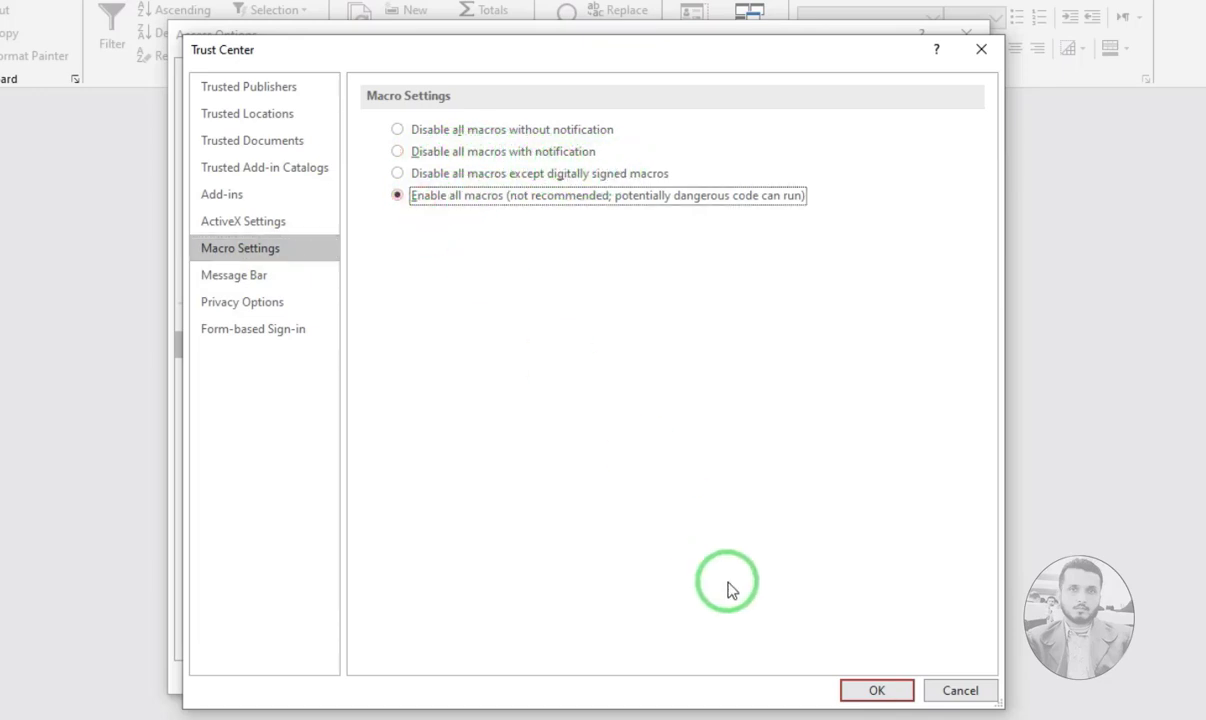
{"action": "left_click", "coordinate": [872, 691]}
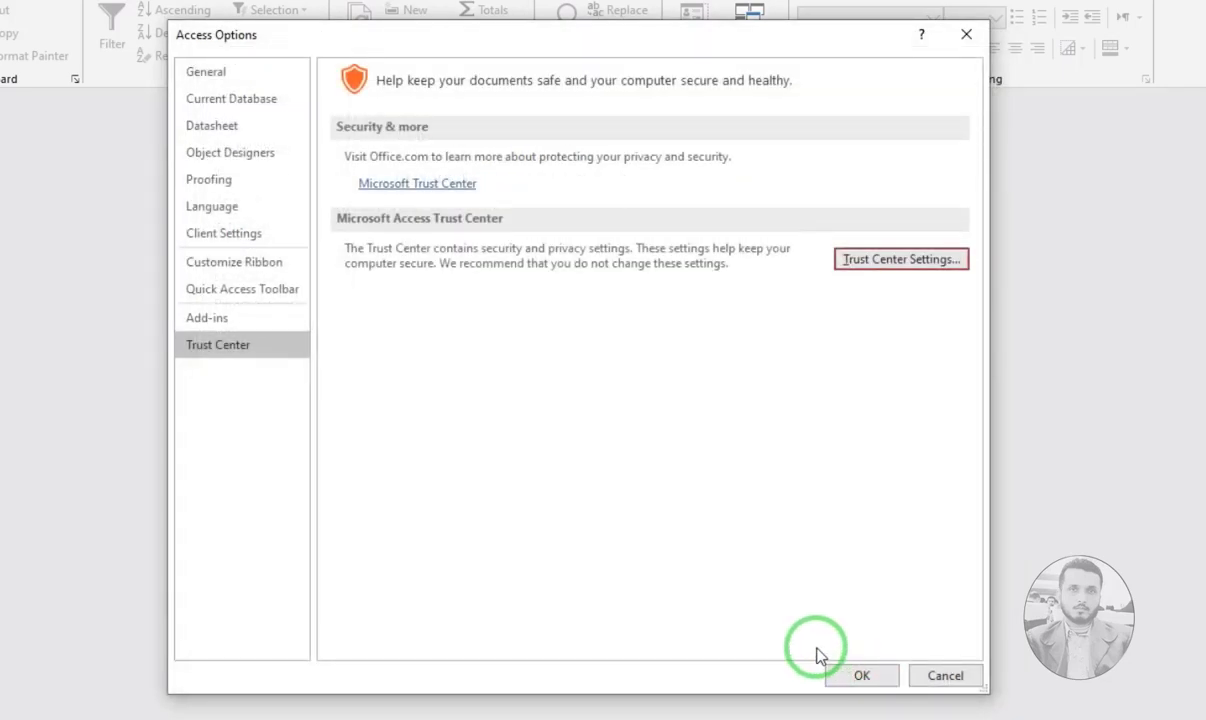
Review the Current Database options, then cancel out of Access Options
{"action": "left_click", "coordinate": [245, 107]}
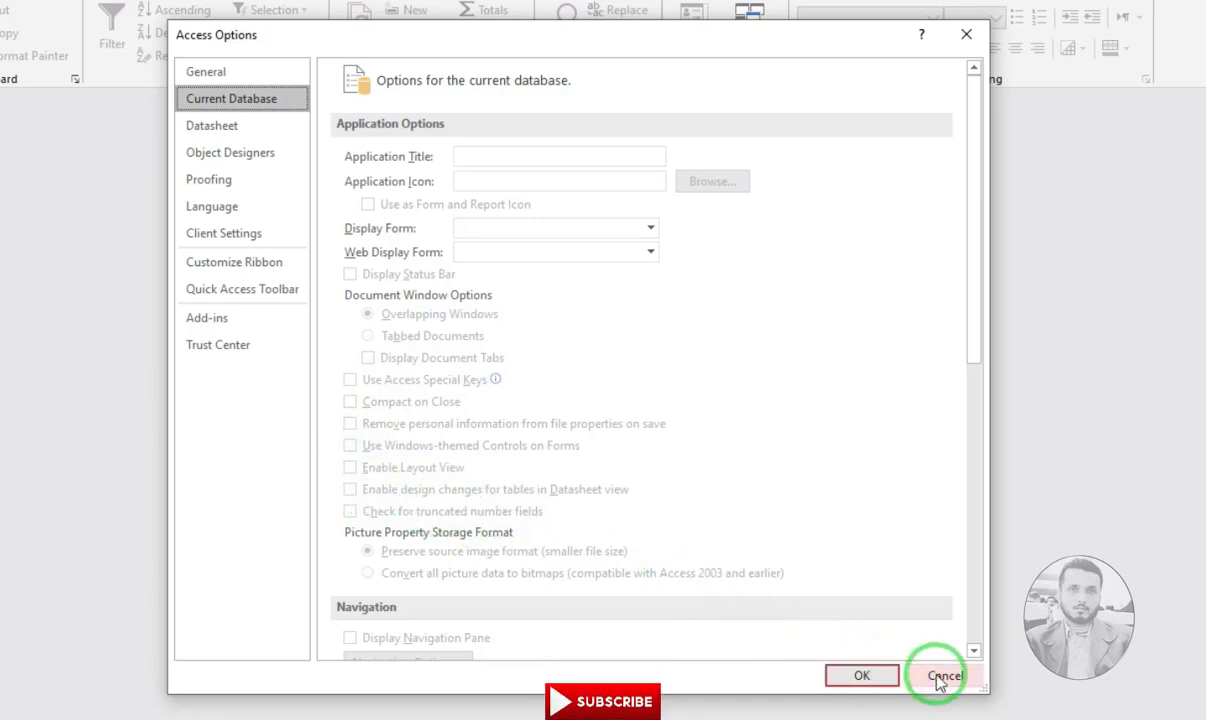
{"action": "left_click", "coordinate": [886, 677]}
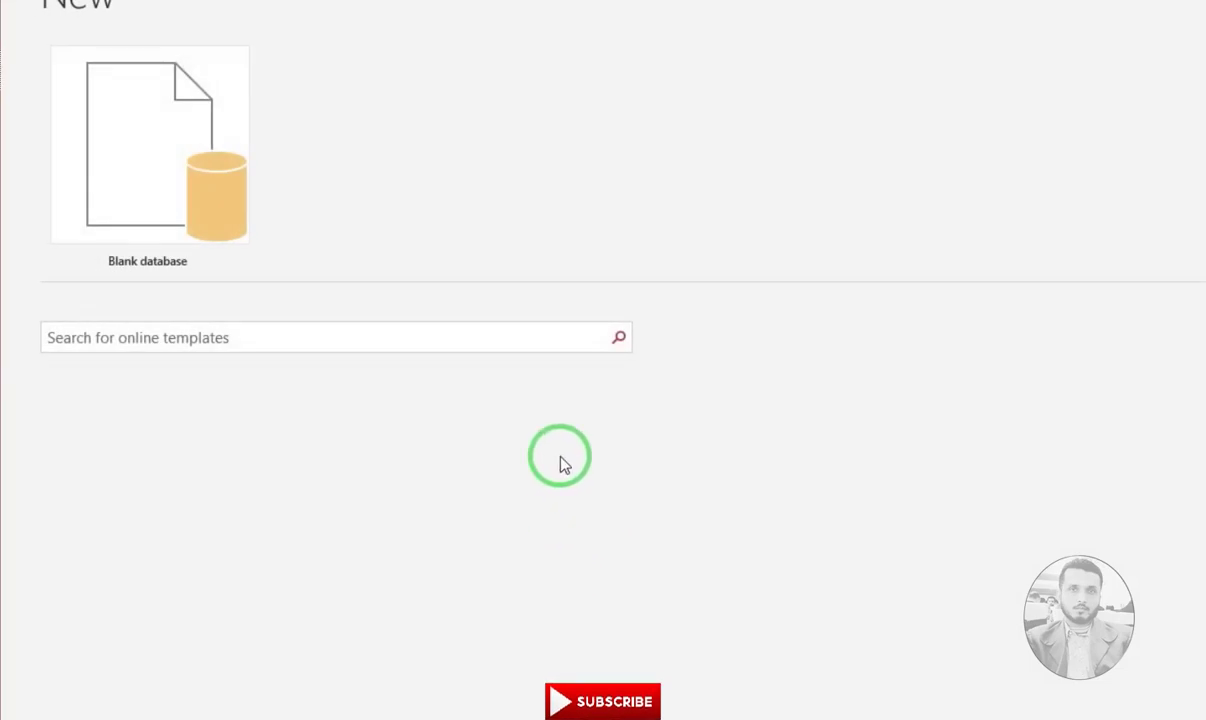
Show the empty Pinned files list on the Access Home page
{"action": "left_click", "coordinate": [57, 94]}
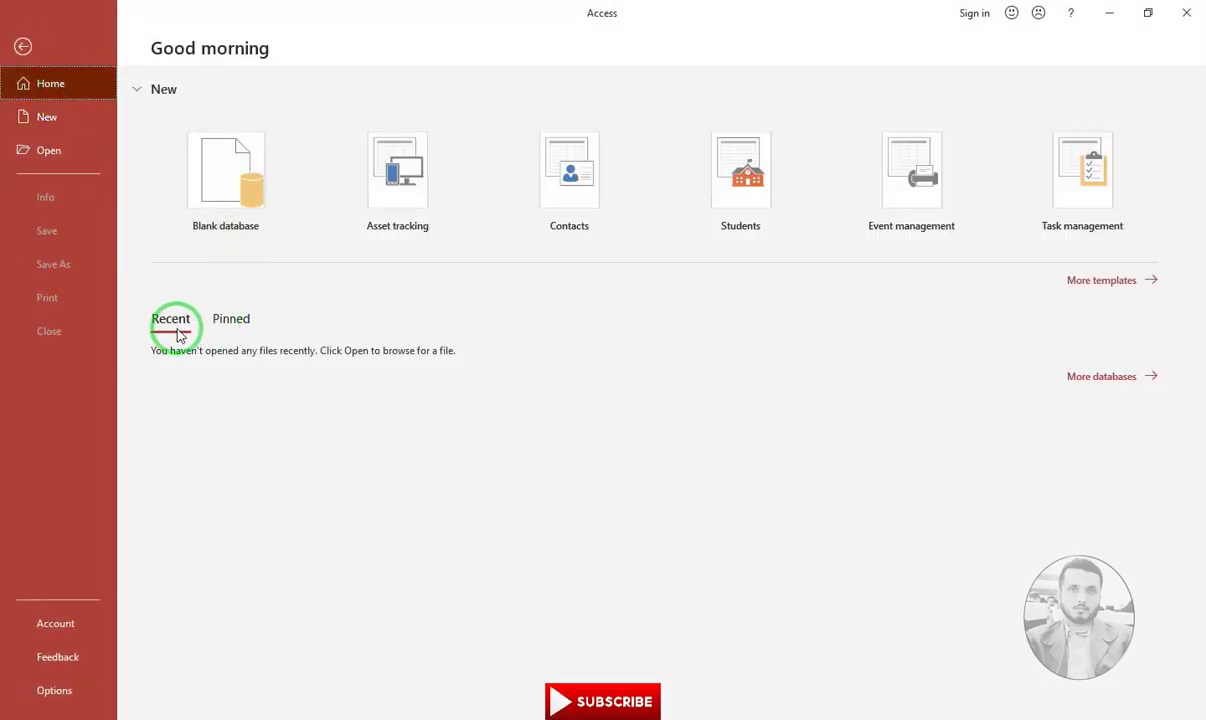
{"action": "left_click", "coordinate": [229, 320]}
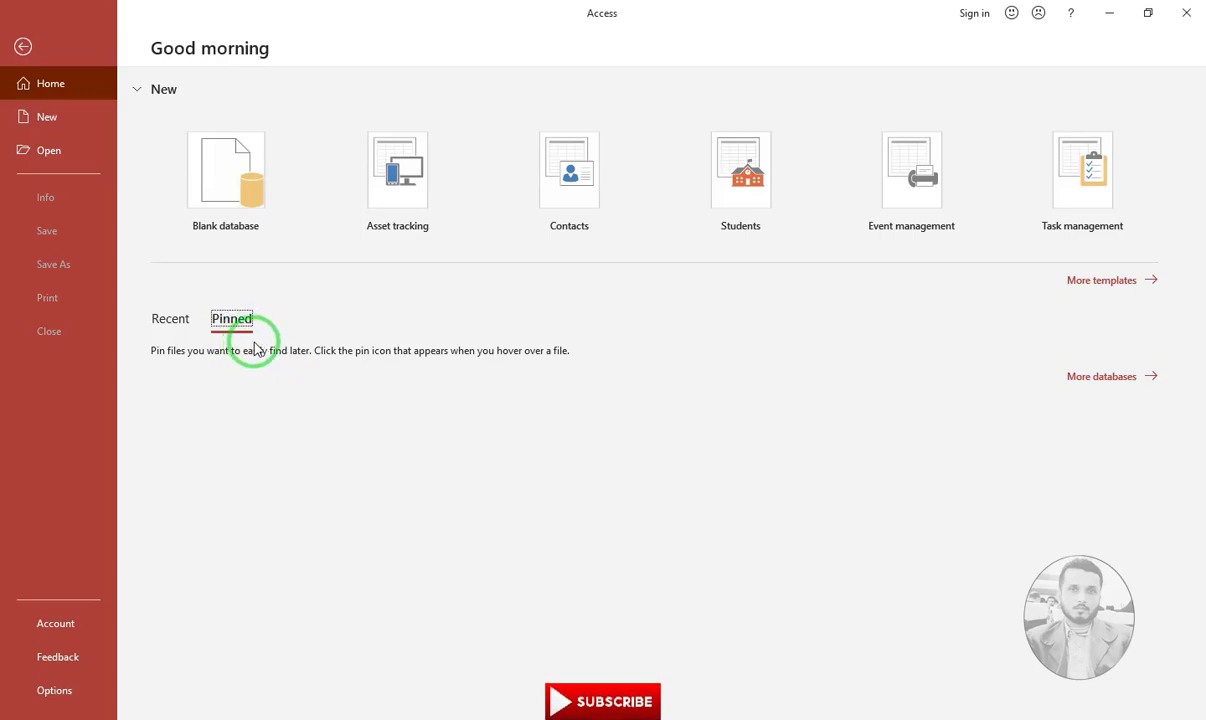
{"action": "left_click", "coordinate": [77, 626]}
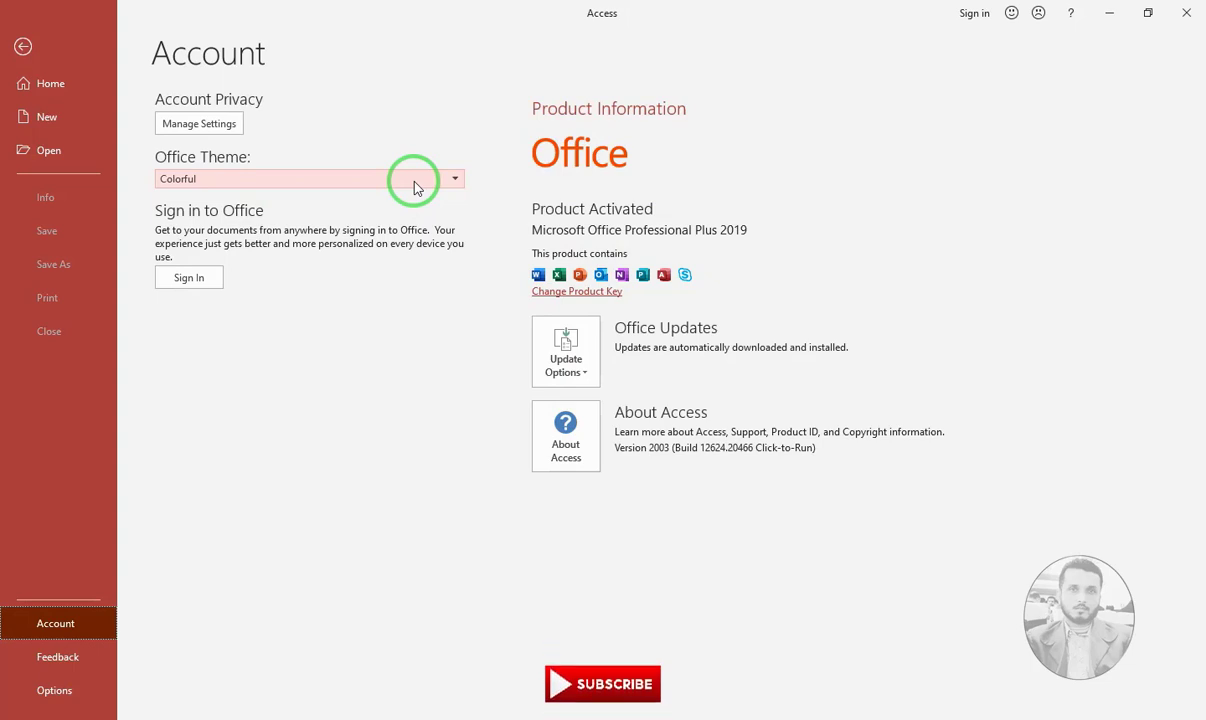
{"action": "left_click", "coordinate": [218, 183]}
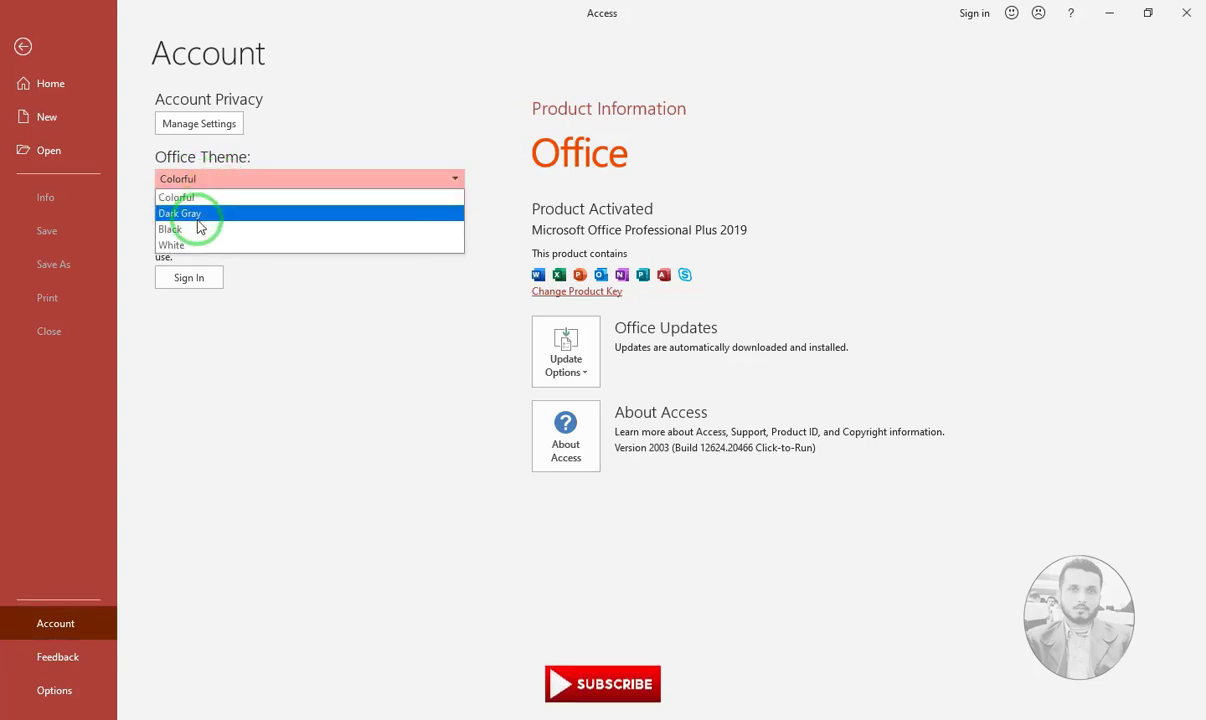
{"action": "left_click", "coordinate": [199, 220]}
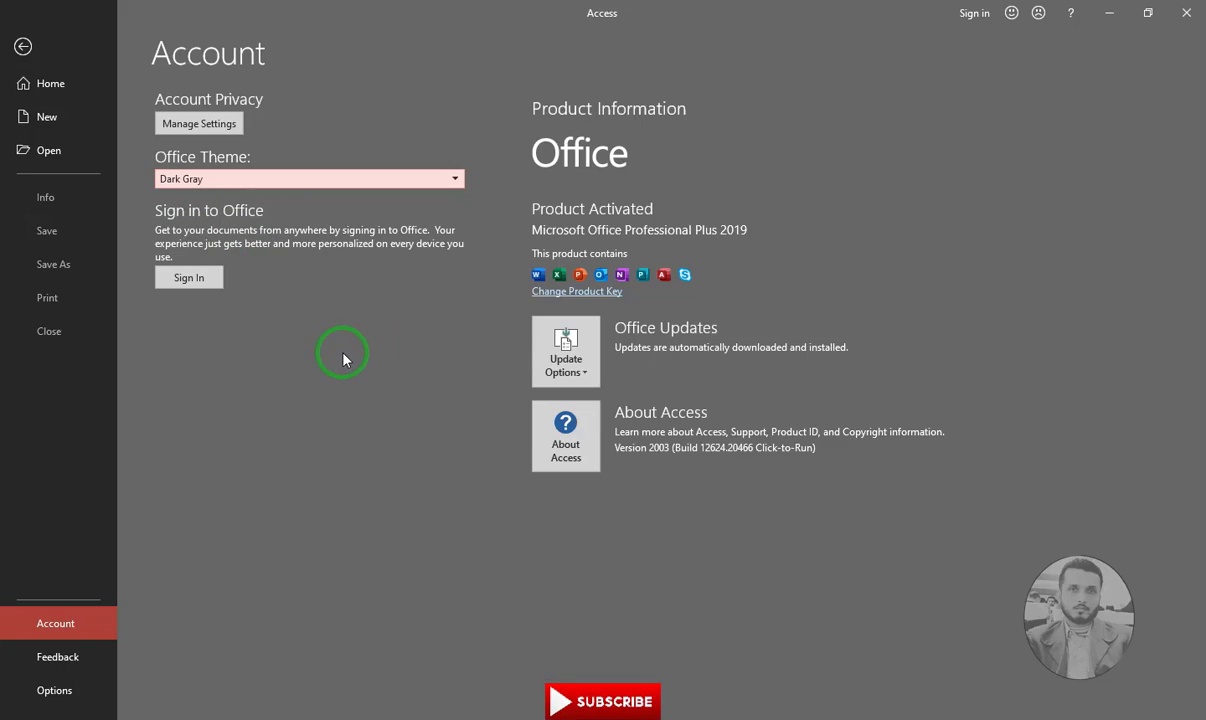
{"action": "left_click", "coordinate": [258, 180]}
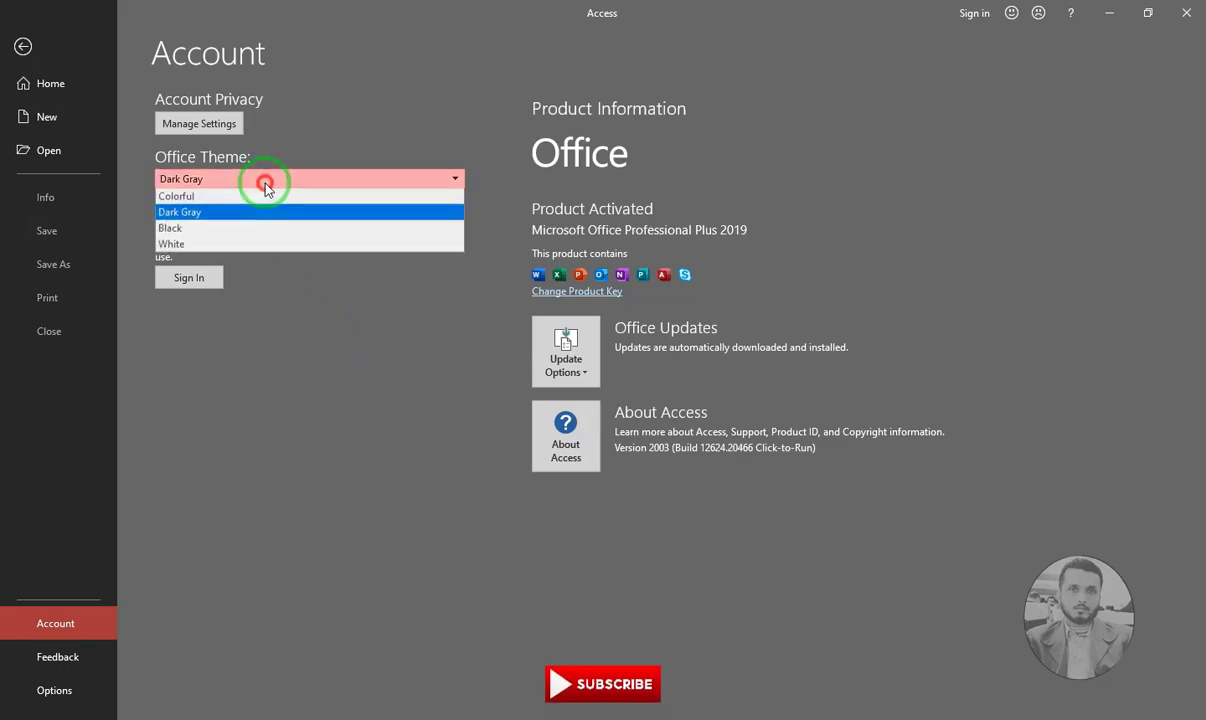
{"action": "left_click", "coordinate": [213, 232]}
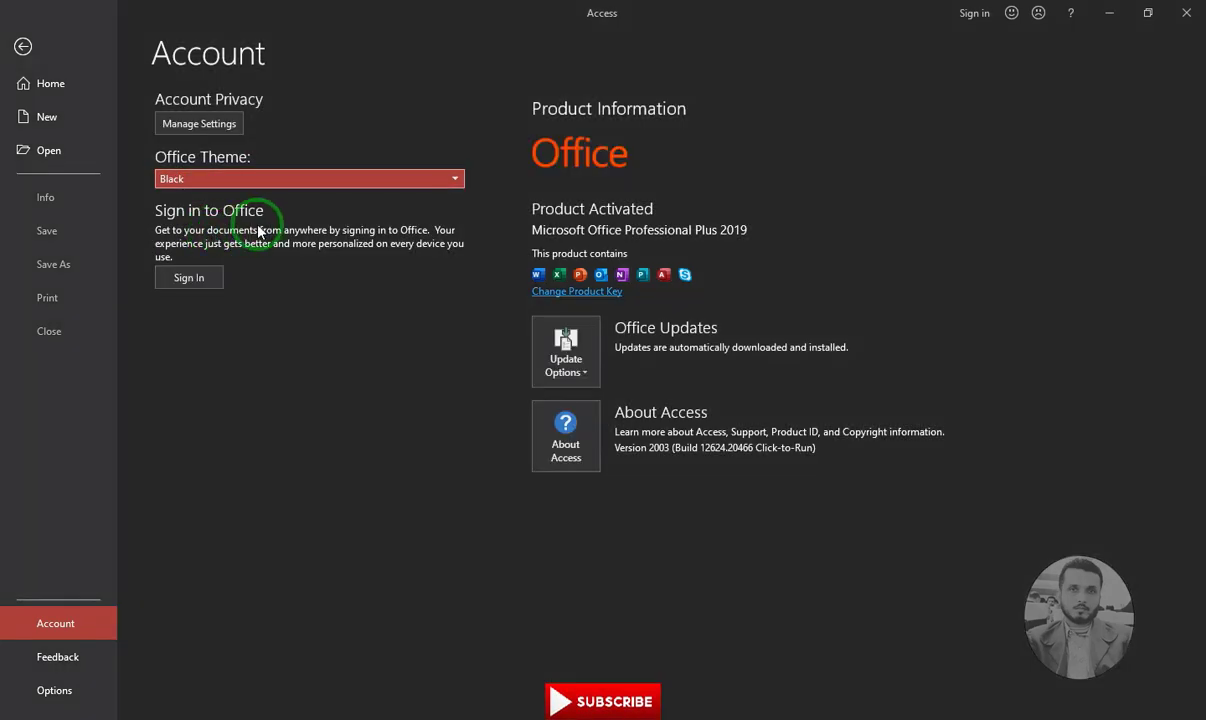
{"action": "left_click", "coordinate": [258, 178]}
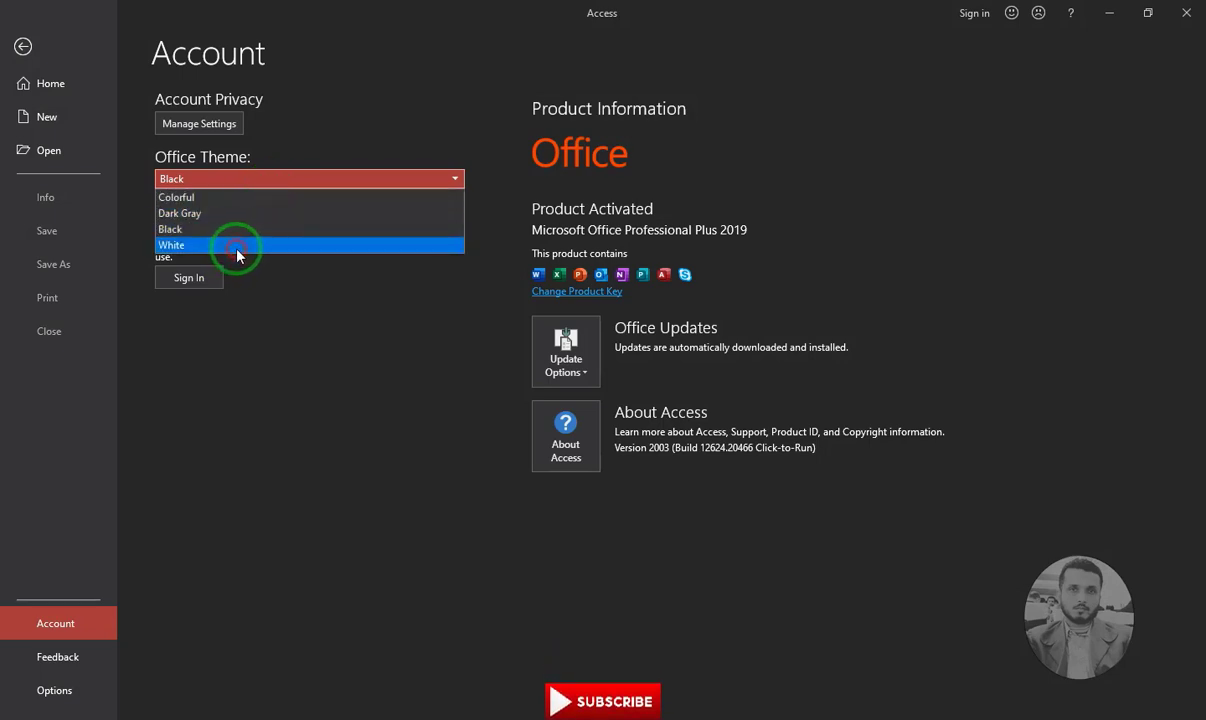
{"action": "left_click", "coordinate": [173, 256]}
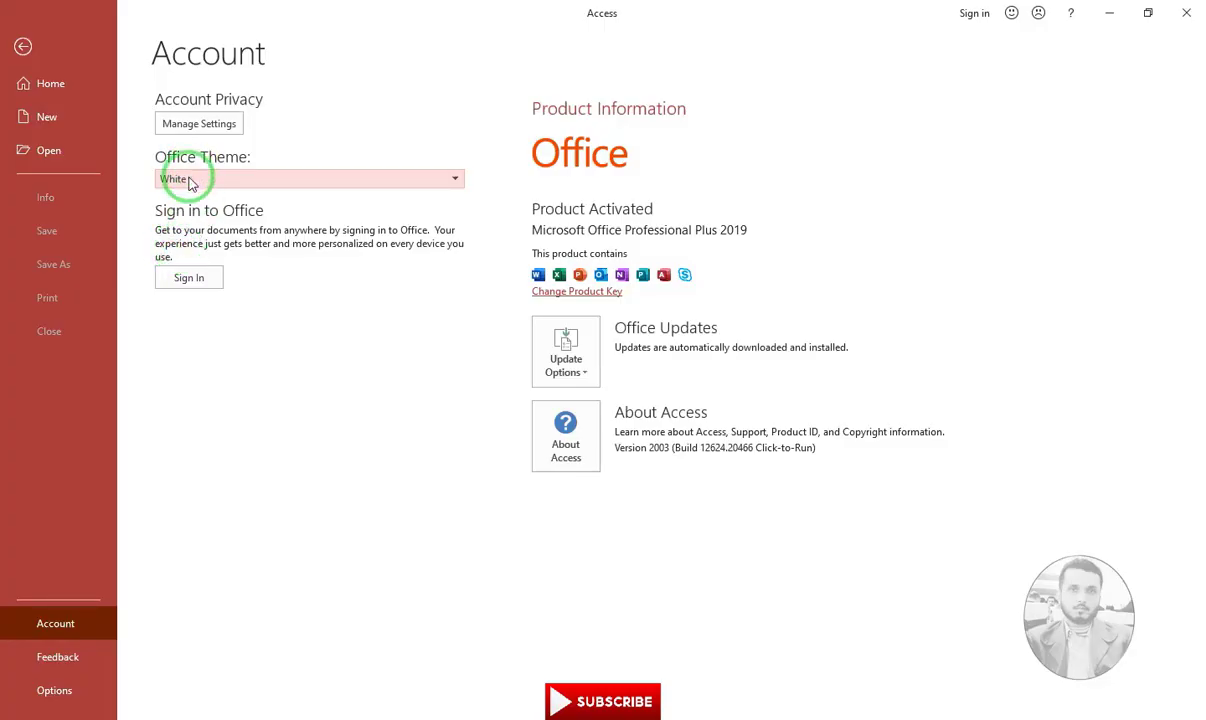
{"action": "left_click", "coordinate": [190, 180]}
{"action": "left_click", "coordinate": [177, 196]}
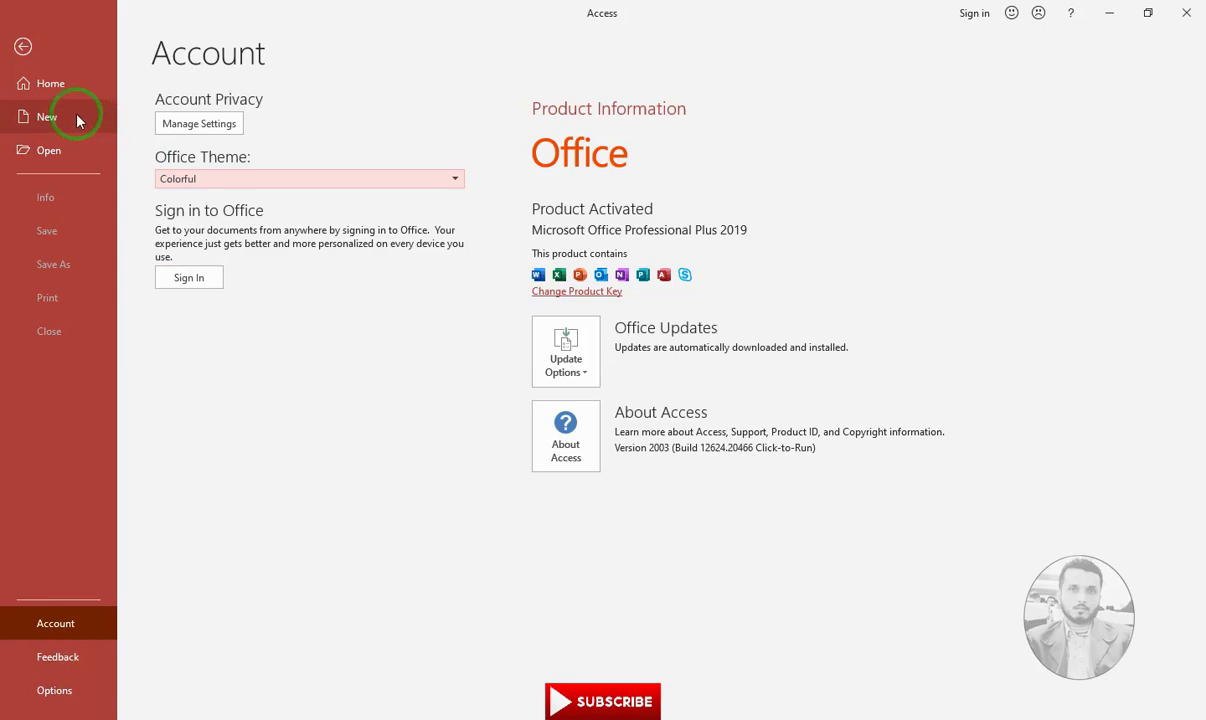
{"action": "left_click", "coordinate": [57, 89]}
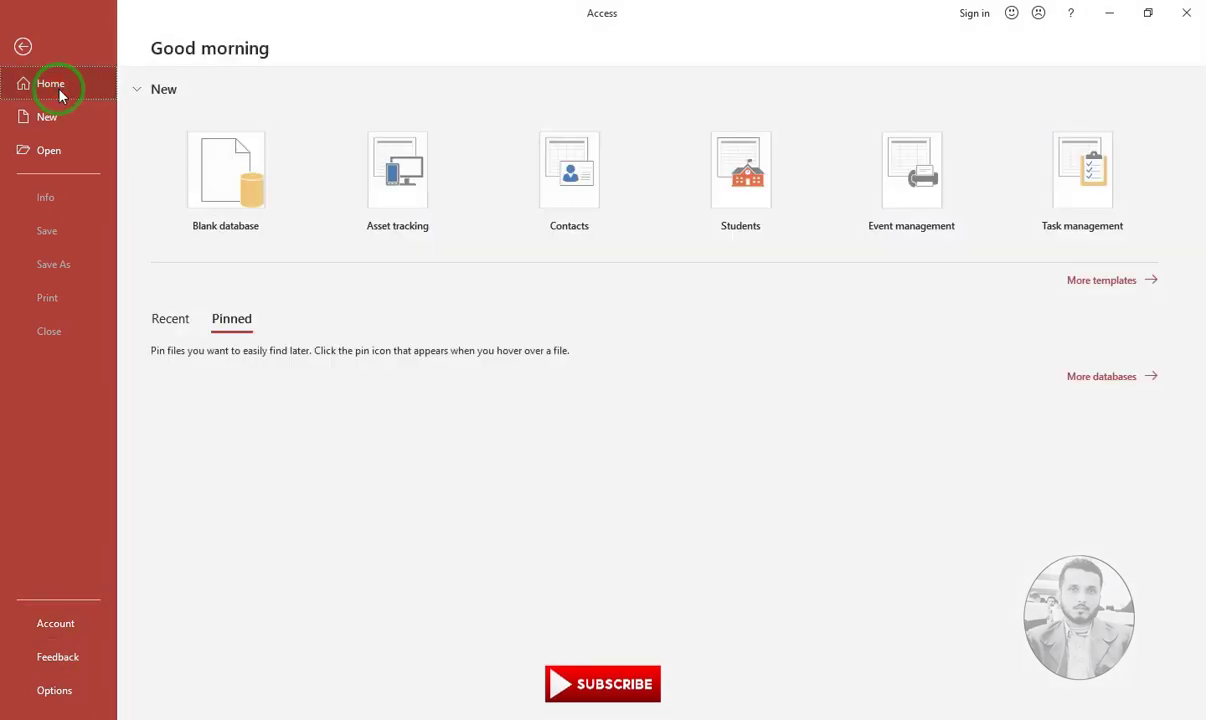
Start a blank database and replace its default name with 'School Managment System'
{"action": "left_click", "coordinate": [217, 233]}
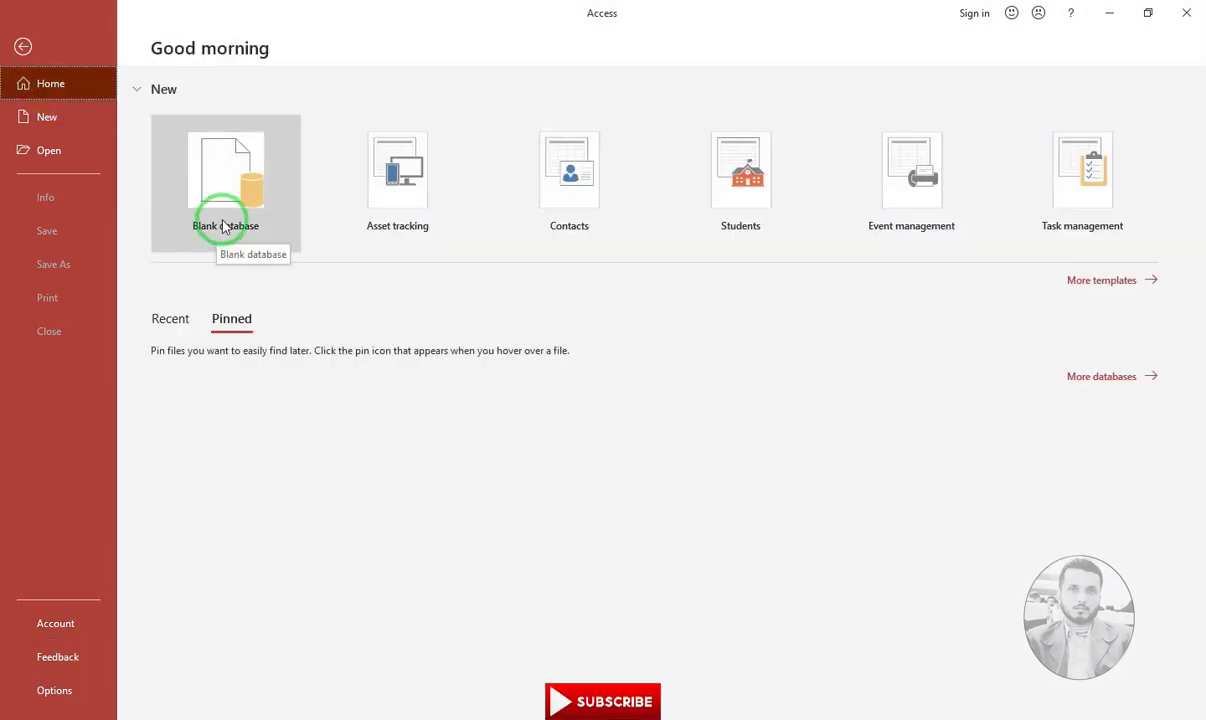
{"action": "left_click", "coordinate": [223, 227]}
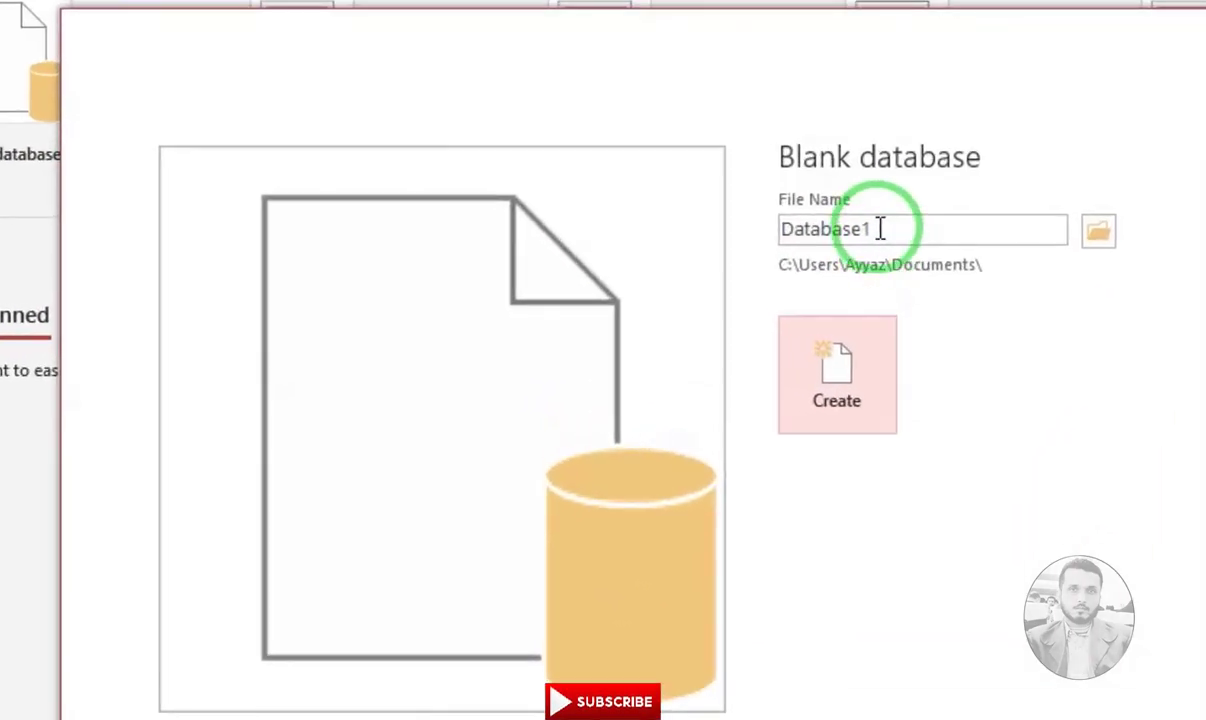
{"action": "double_click", "coordinate": [730, 268]}
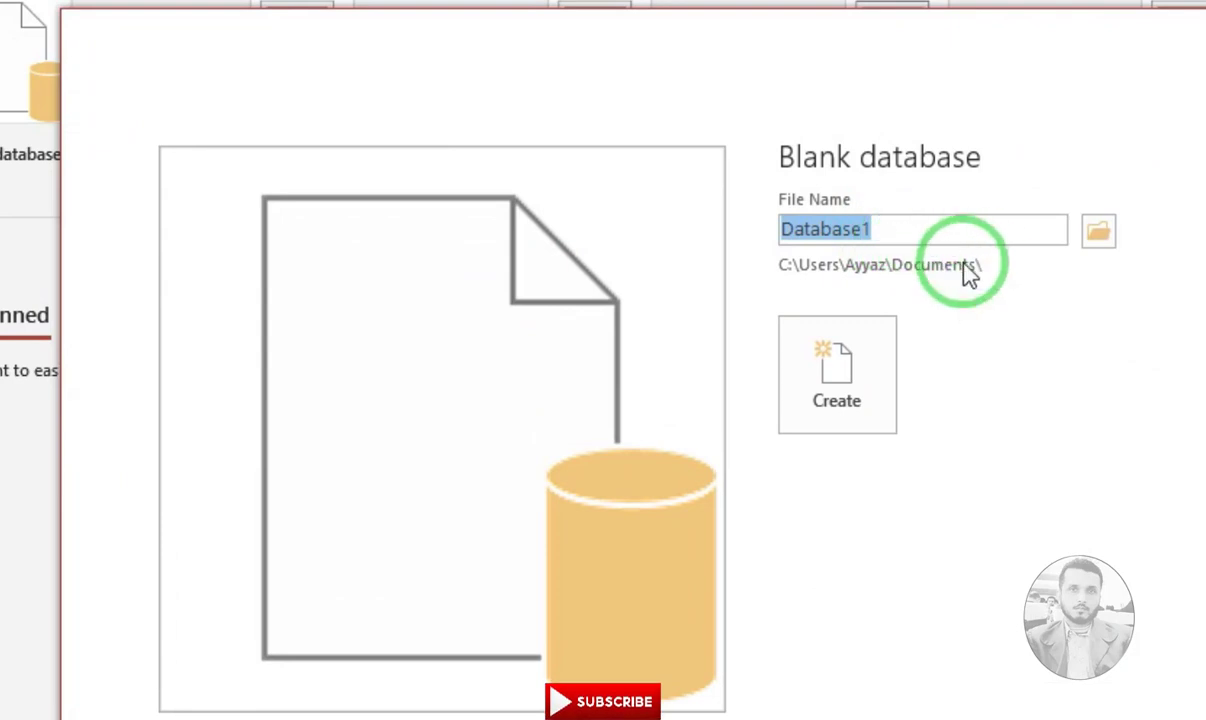
{"action": "type", "text": "Sch"}
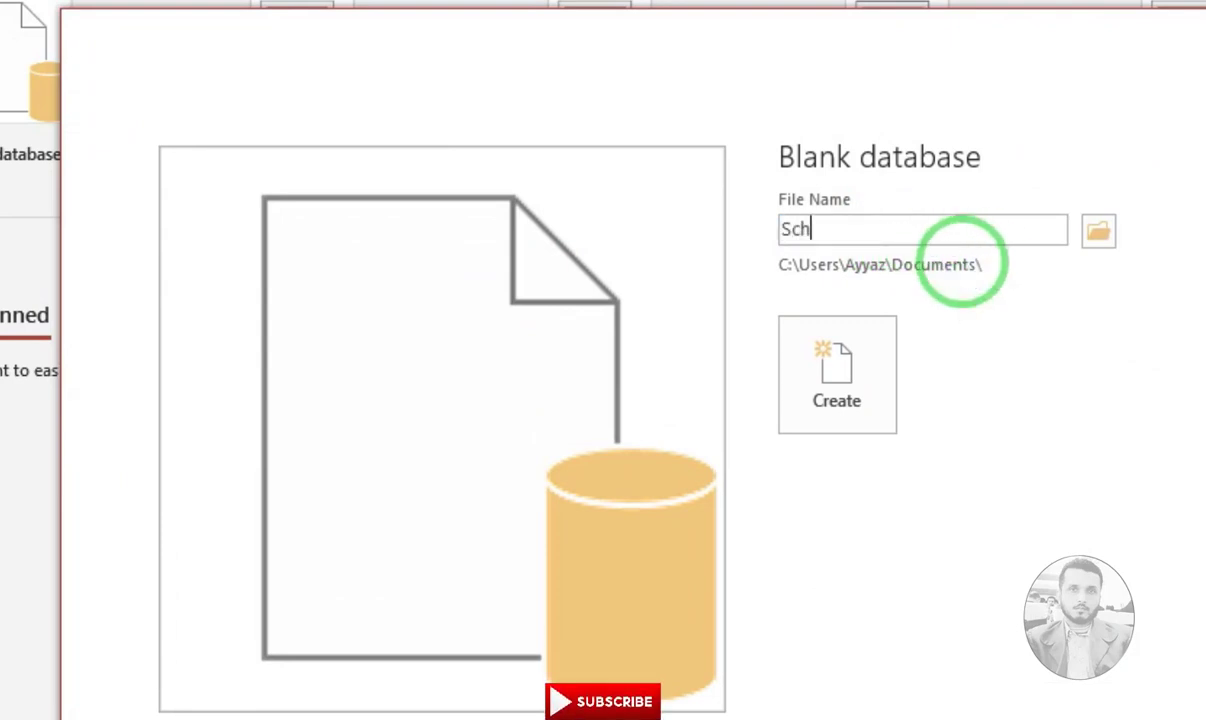
{"action": "type", "text": "ool Manag"}
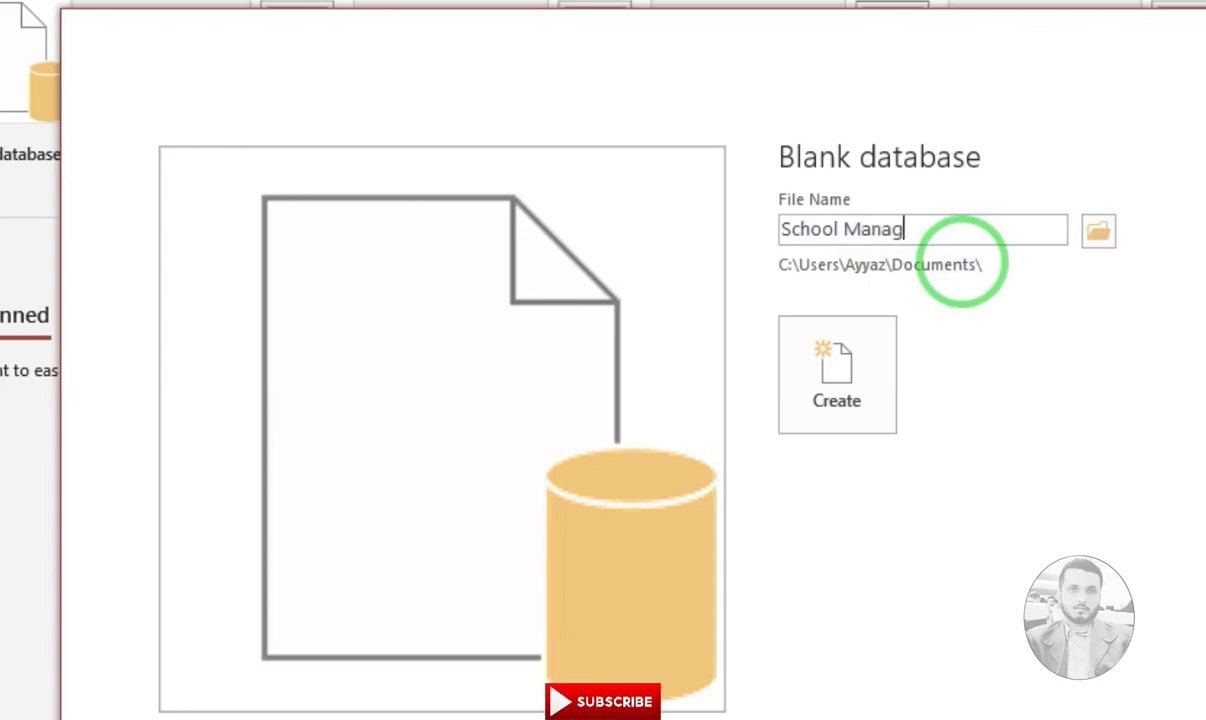
{"action": "type", "text": "ment Ss"}
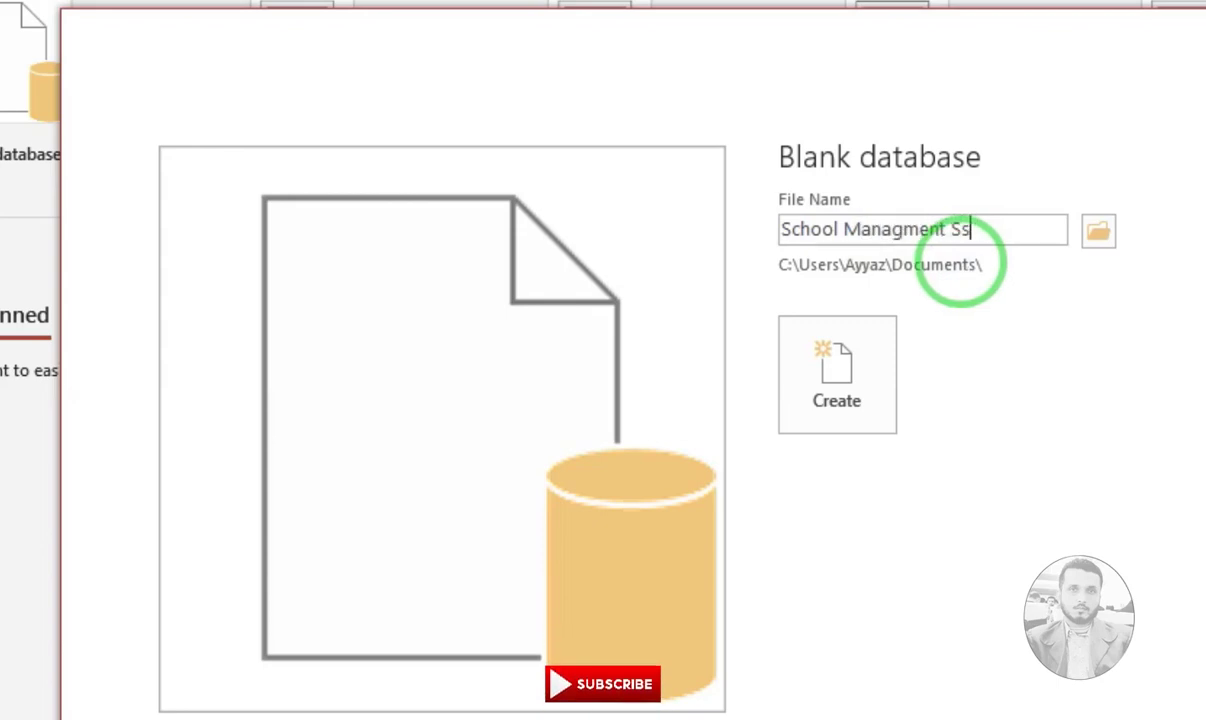
{"action": "key", "text": "BackSpace"}
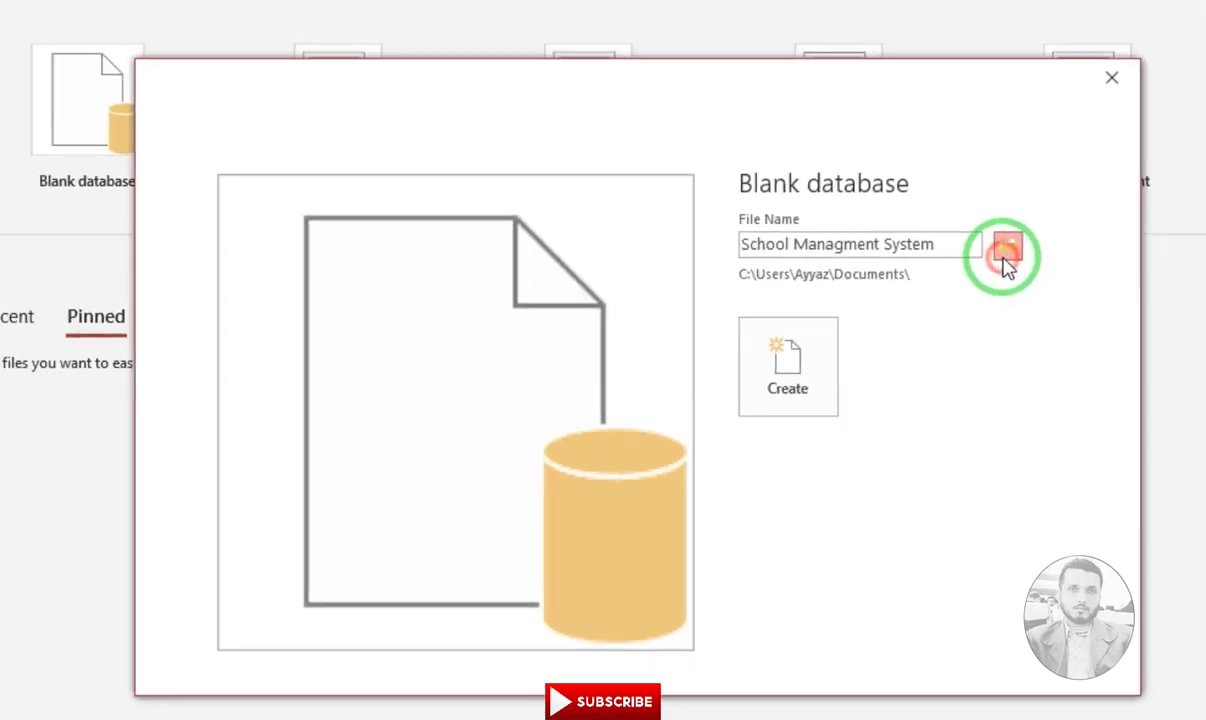
Save School Managment System.accdb to the Data (D:) drive and create the database
{"action": "left_click", "coordinate": [1098, 236]}
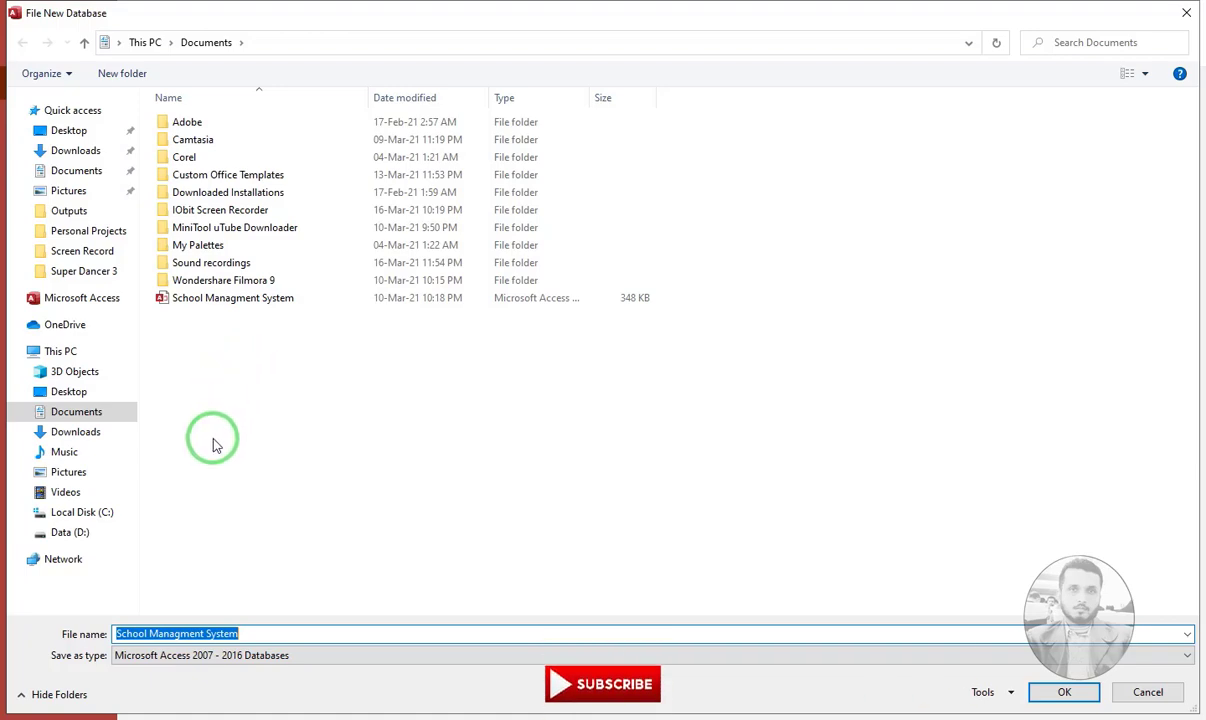
{"action": "left_click", "coordinate": [62, 532]}
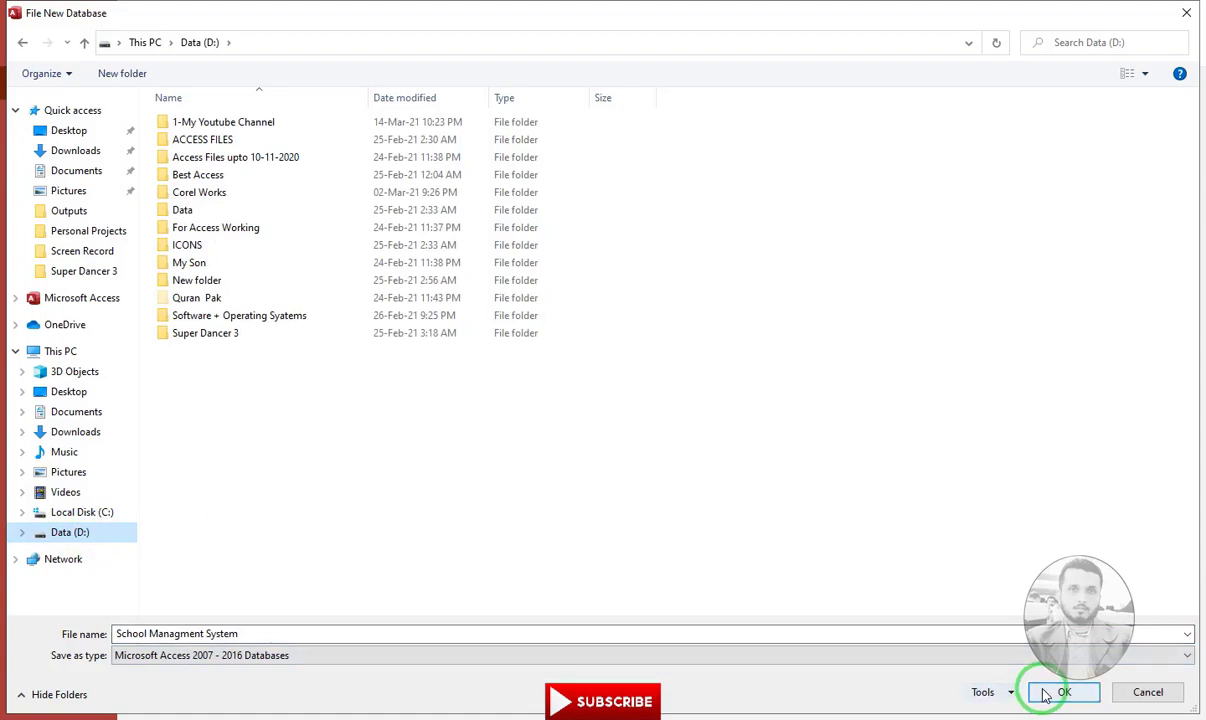
{"action": "left_click", "coordinate": [283, 633]}
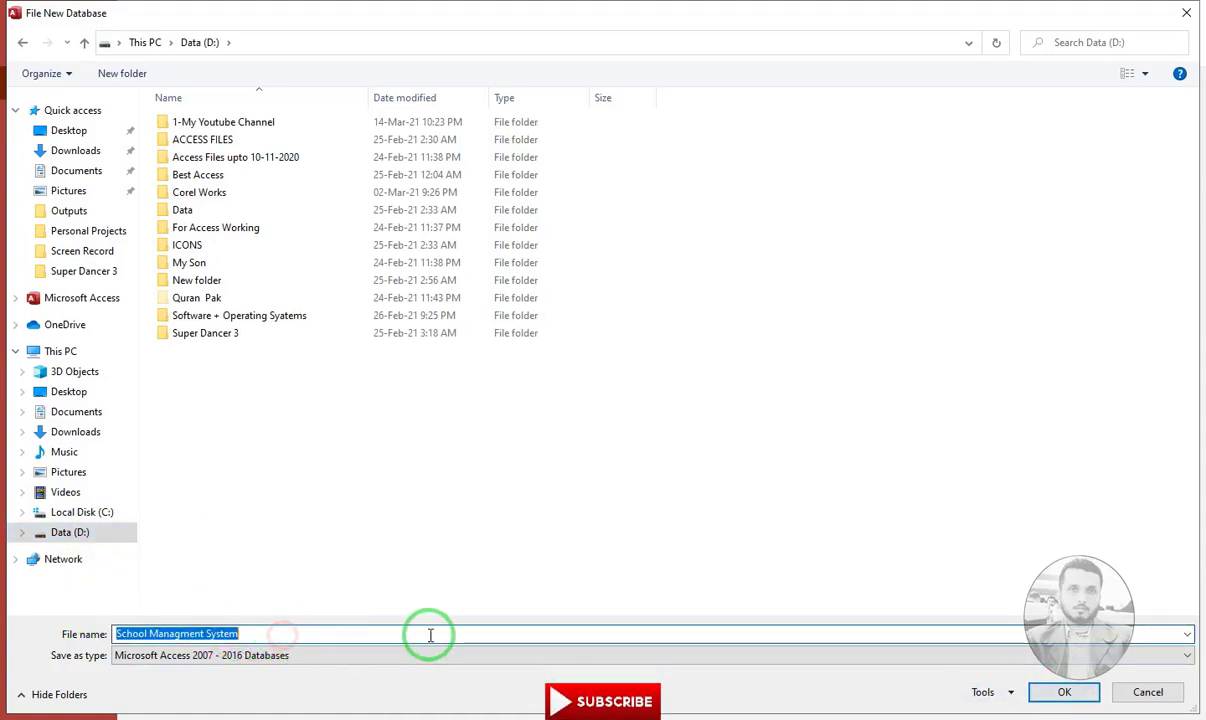
{"action": "left_click", "coordinate": [1063, 692]}
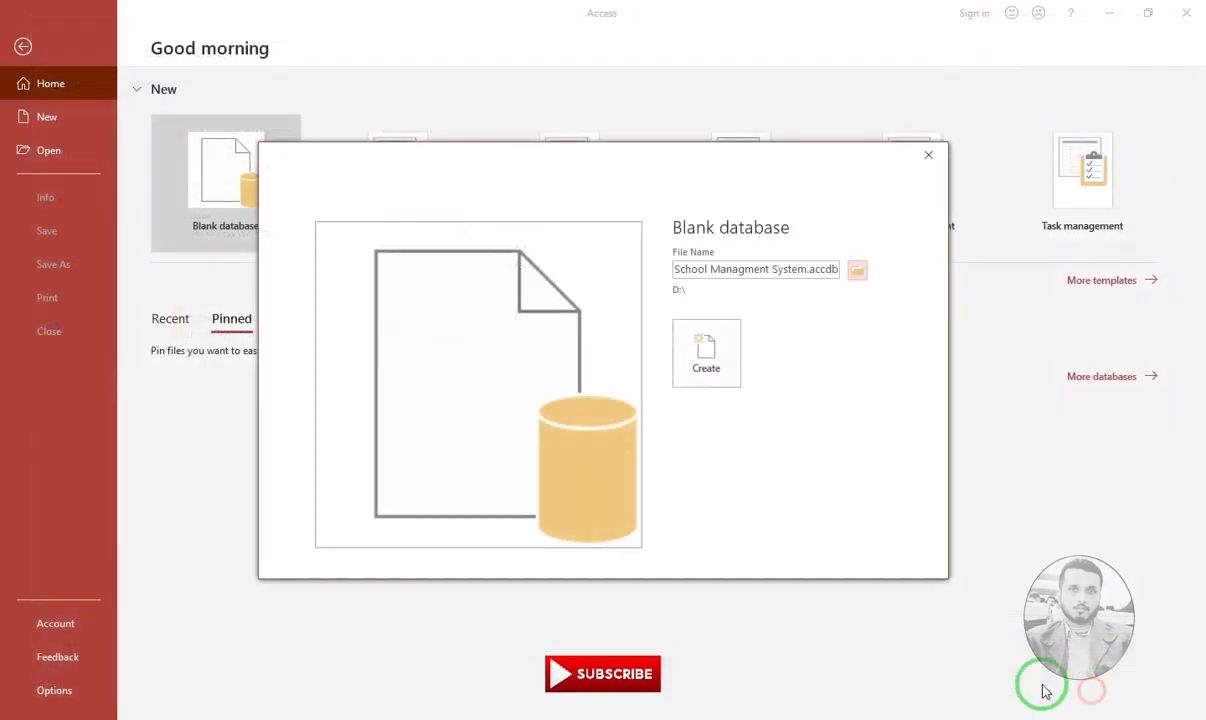
{"action": "left_click", "coordinate": [707, 355]}
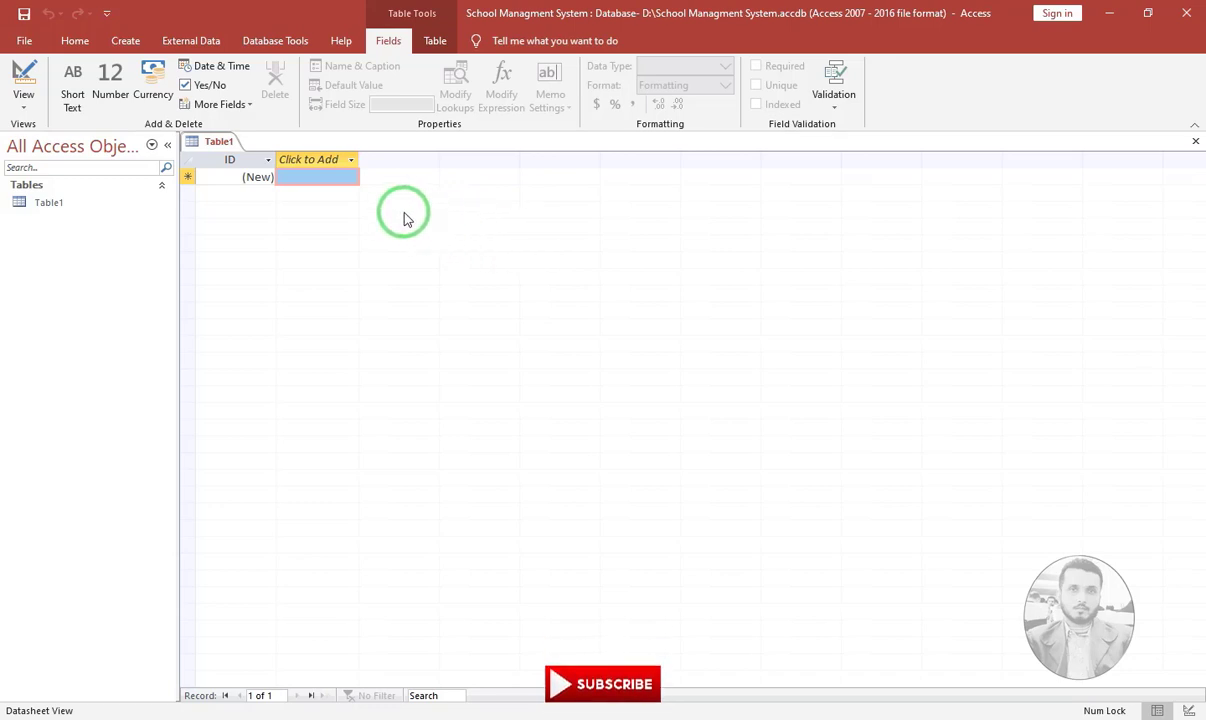
Switch Table1 to Design view, saving it as 'Students'
{"action": "left_click", "coordinate": [24, 110]}
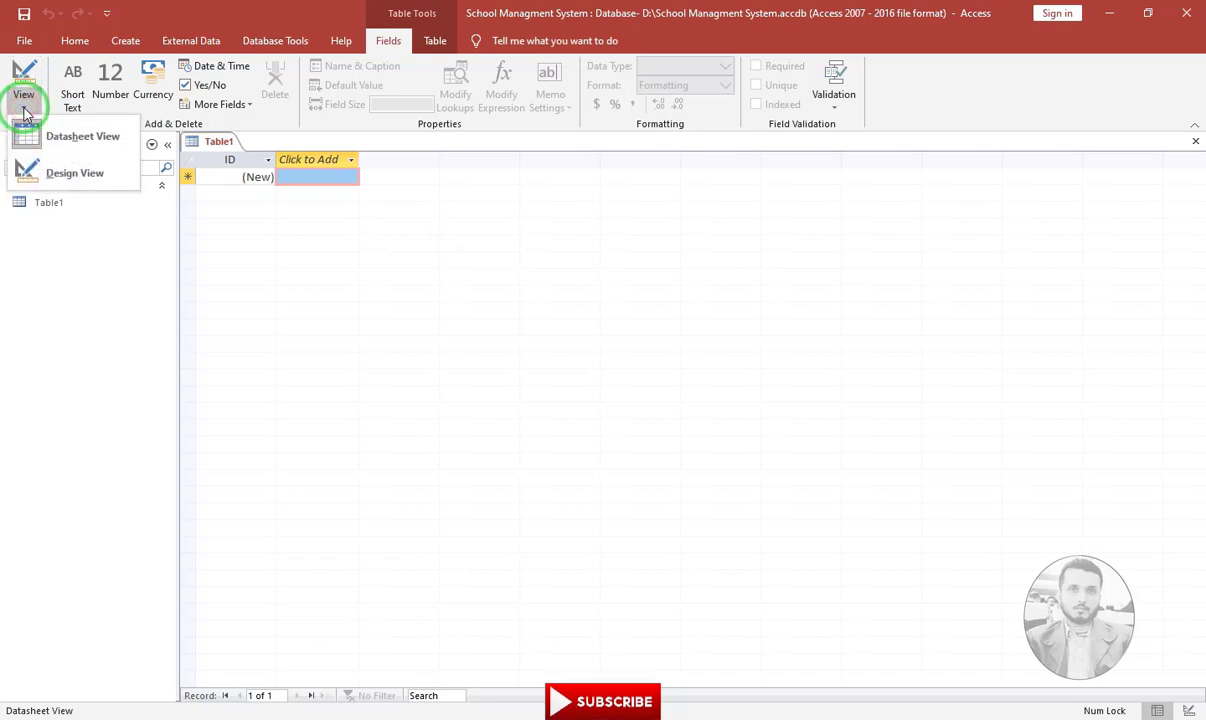
{"action": "left_click", "coordinate": [44, 176]}
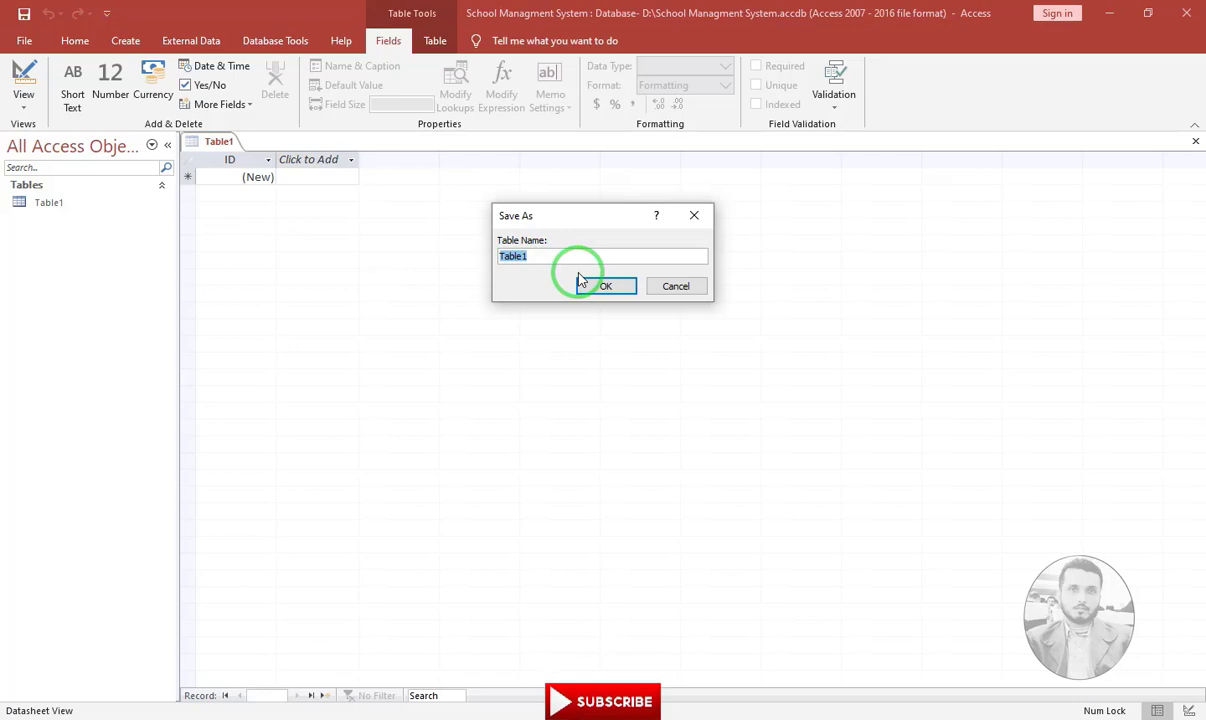
{"action": "type", "text": "S"}
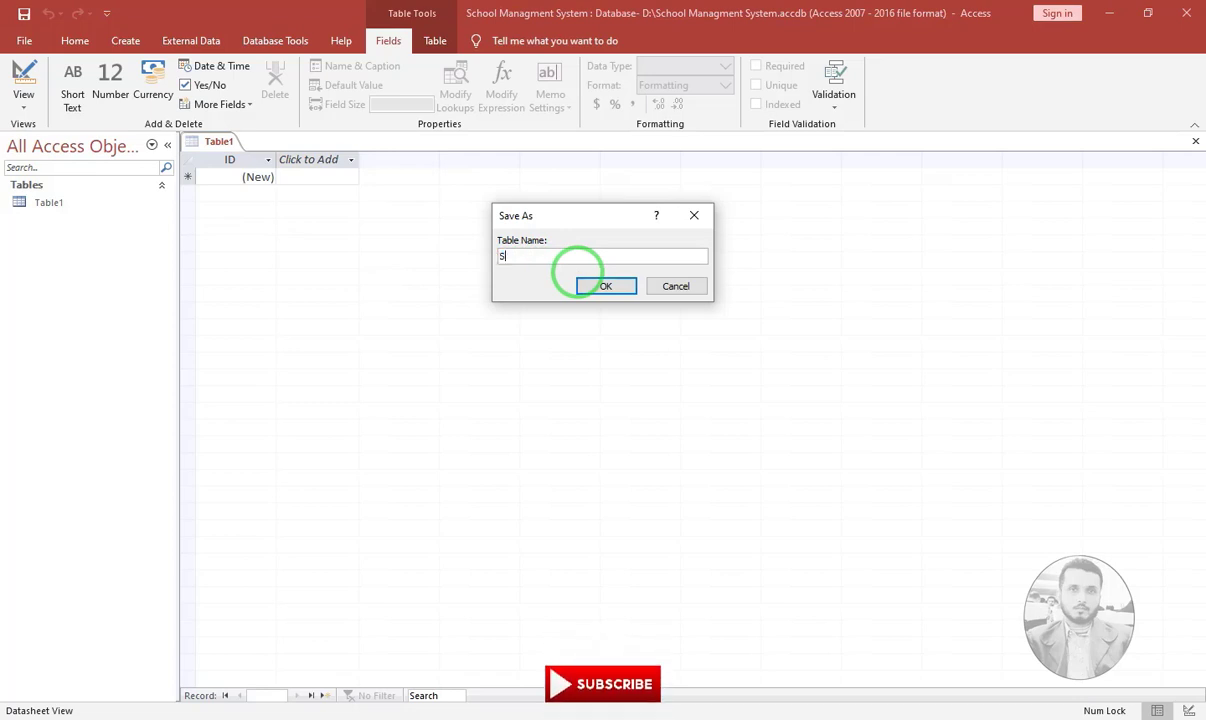
{"action": "type", "text": "tu"}
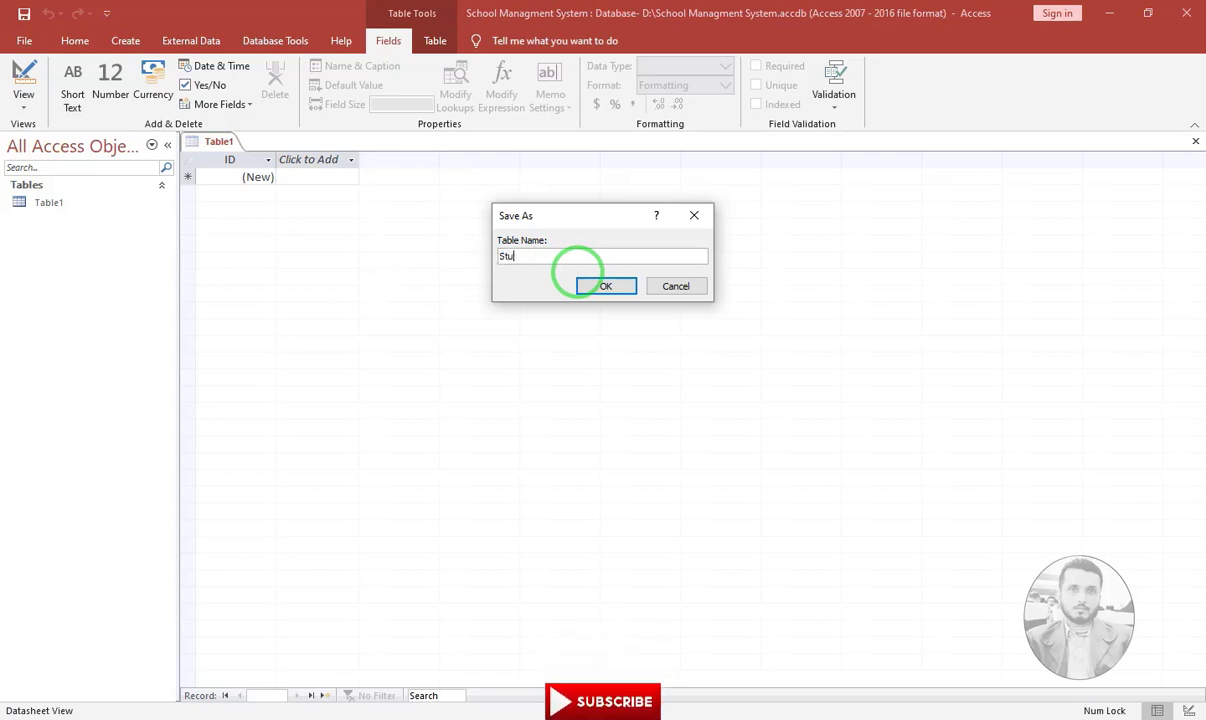
{"action": "type", "text": "dents"}
{"action": "left_click", "coordinate": [578, 273]}
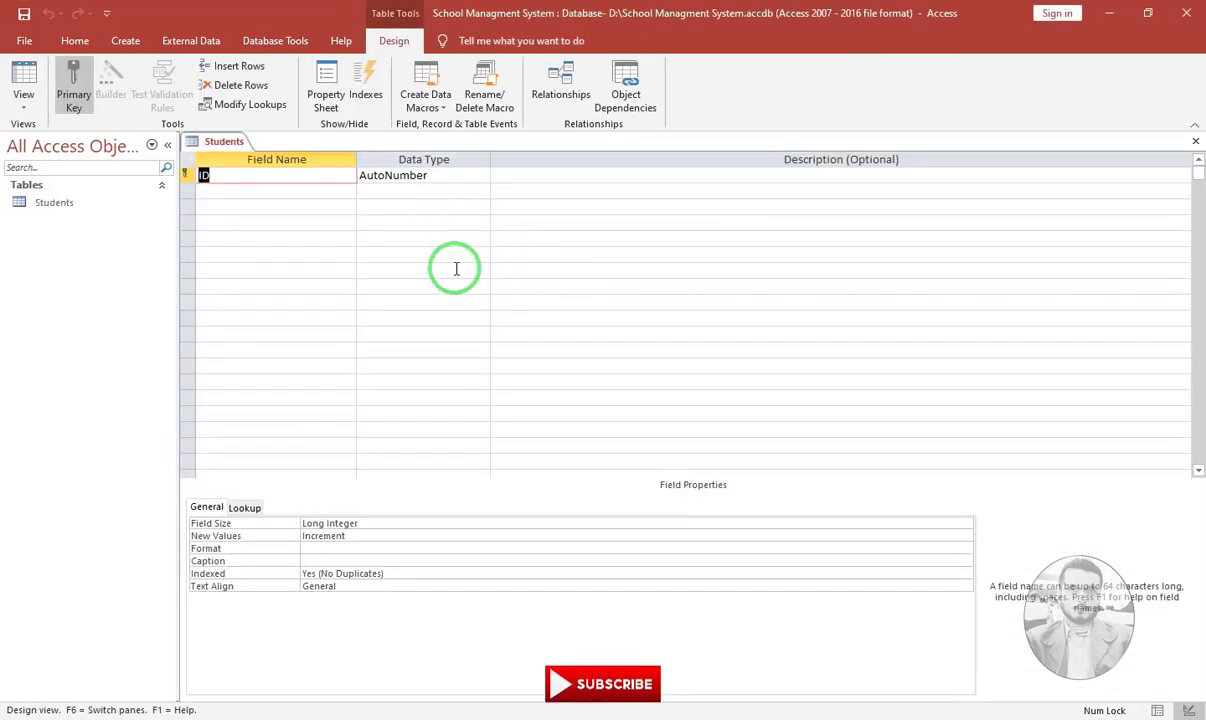
Close the Students table design so no database objects remain open
{"action": "left_click", "coordinate": [1195, 142]}
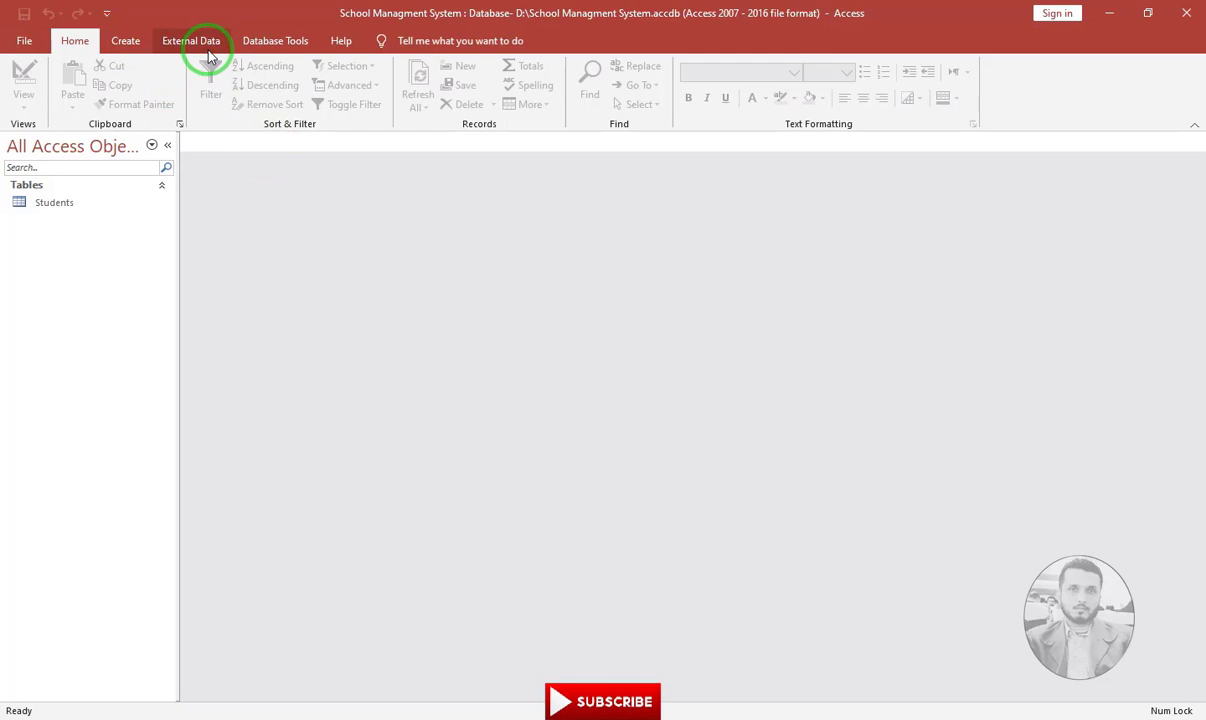
{"action": "left_click", "coordinate": [126, 42]}
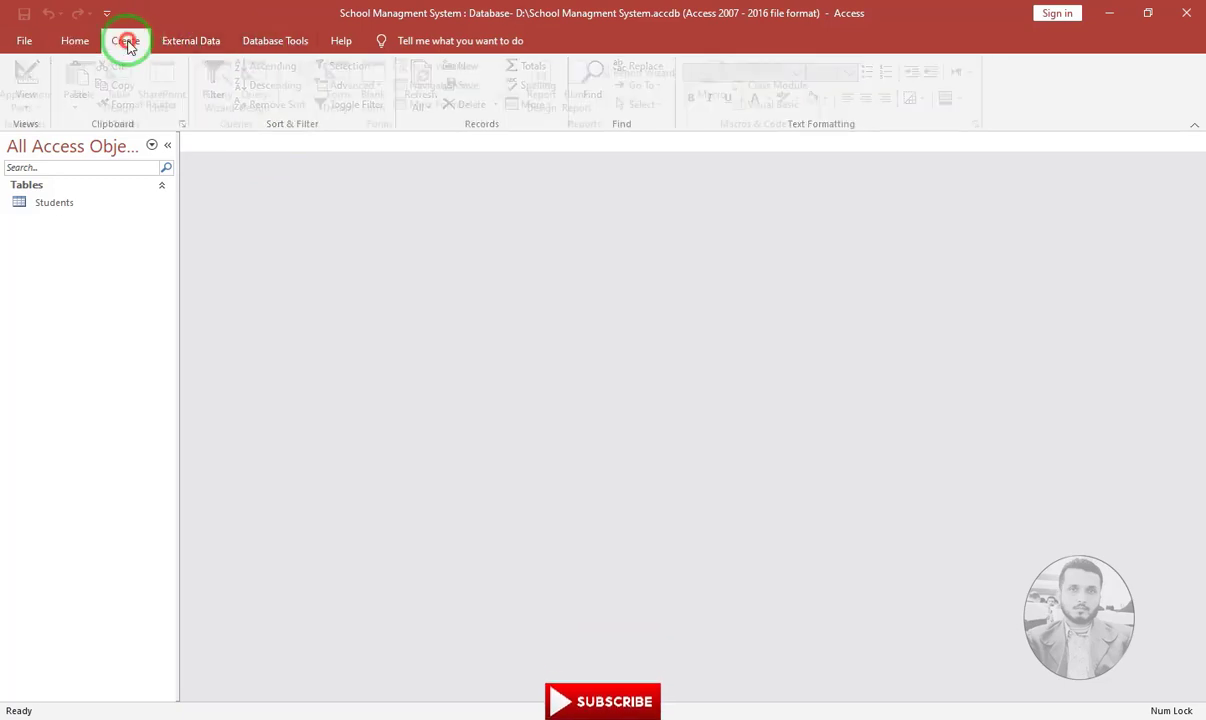
{"action": "left_click", "coordinate": [55, 204]}
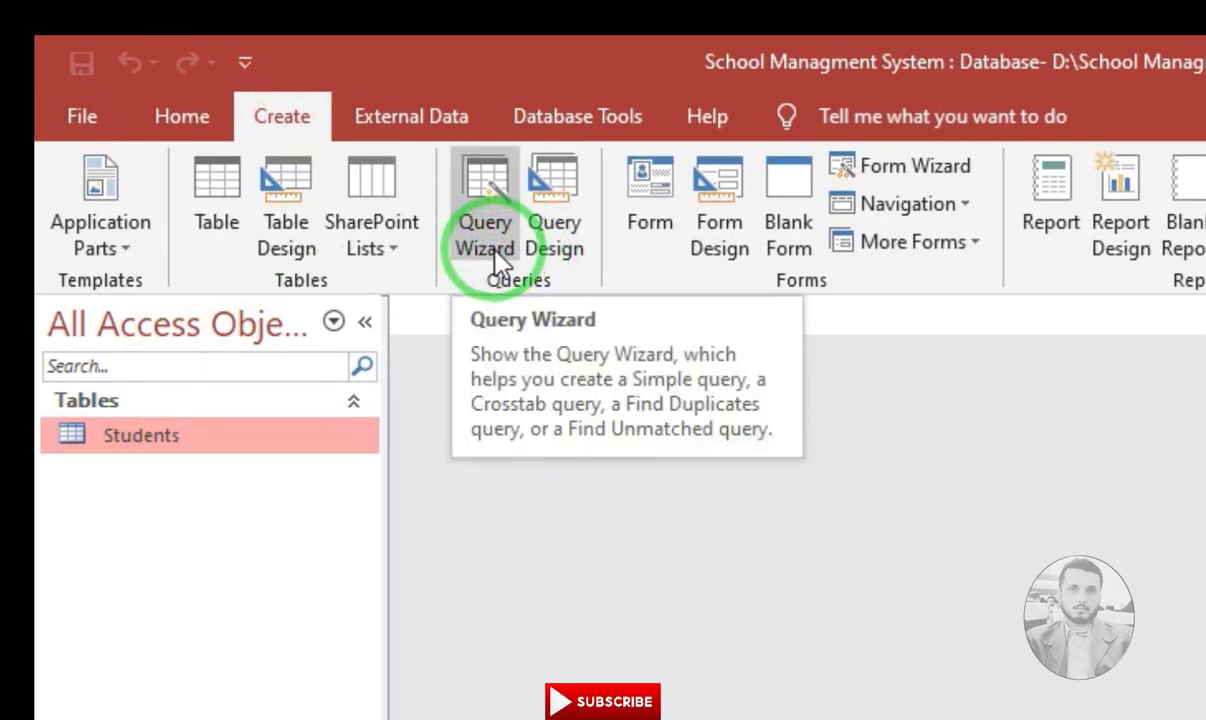
{"action": "left_click", "coordinate": [491, 252]}
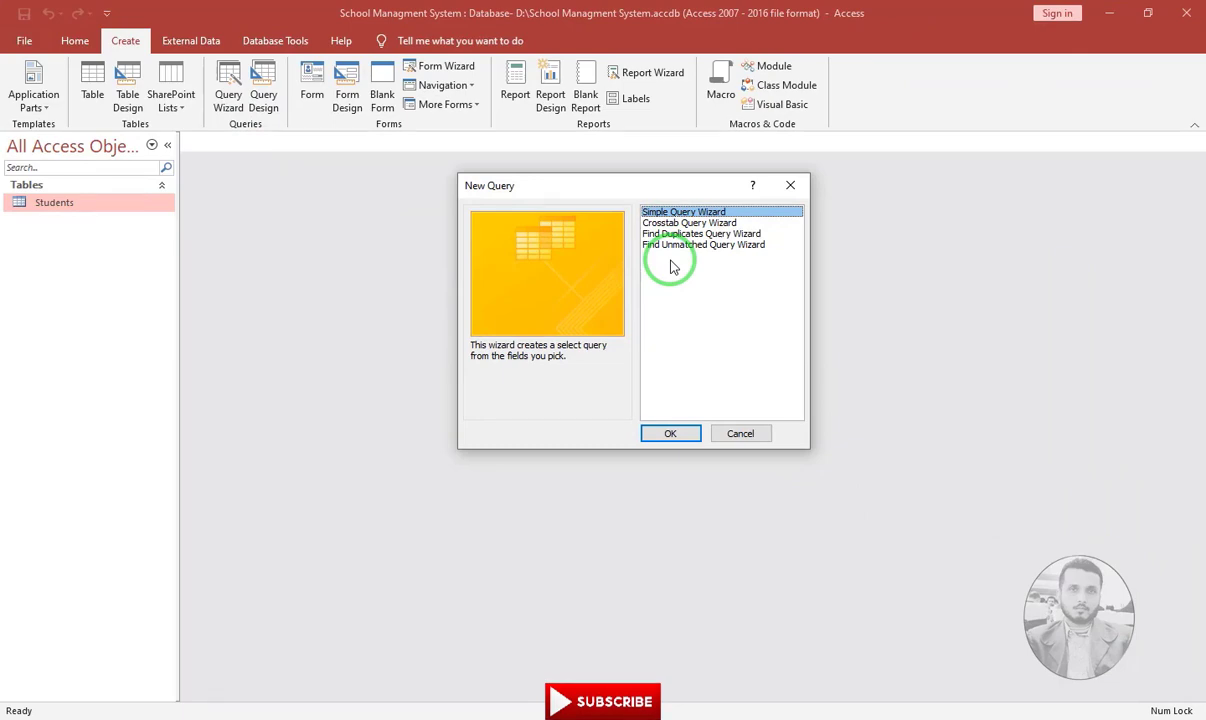
{"action": "left_click", "coordinate": [737, 437]}
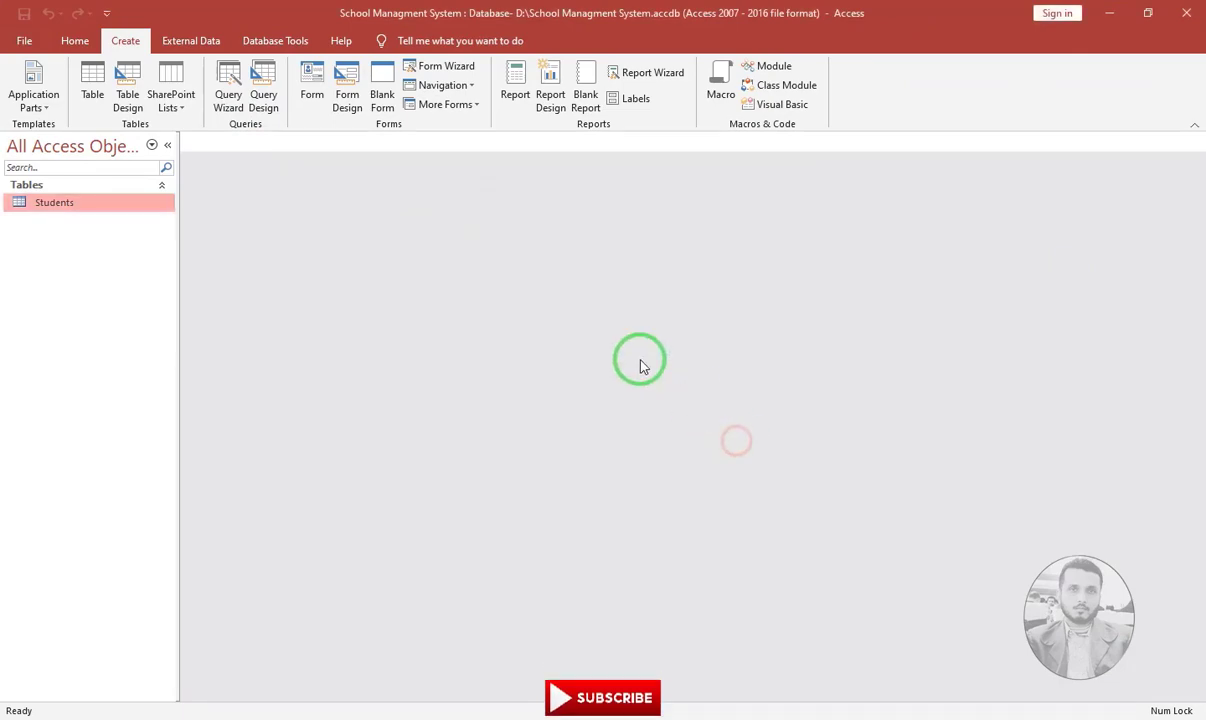
{"action": "left_click", "coordinate": [268, 110]}
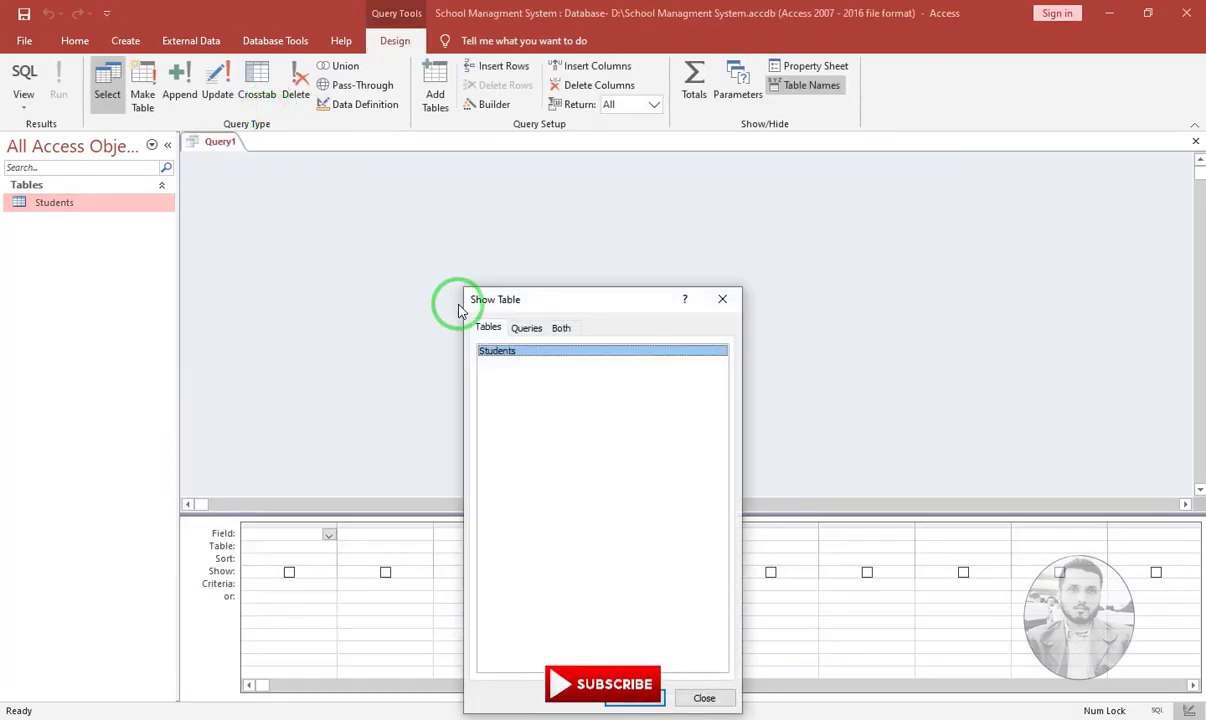
{"action": "left_click_drag", "start_coordinate": [507, 309], "coordinate": [537, 271]}
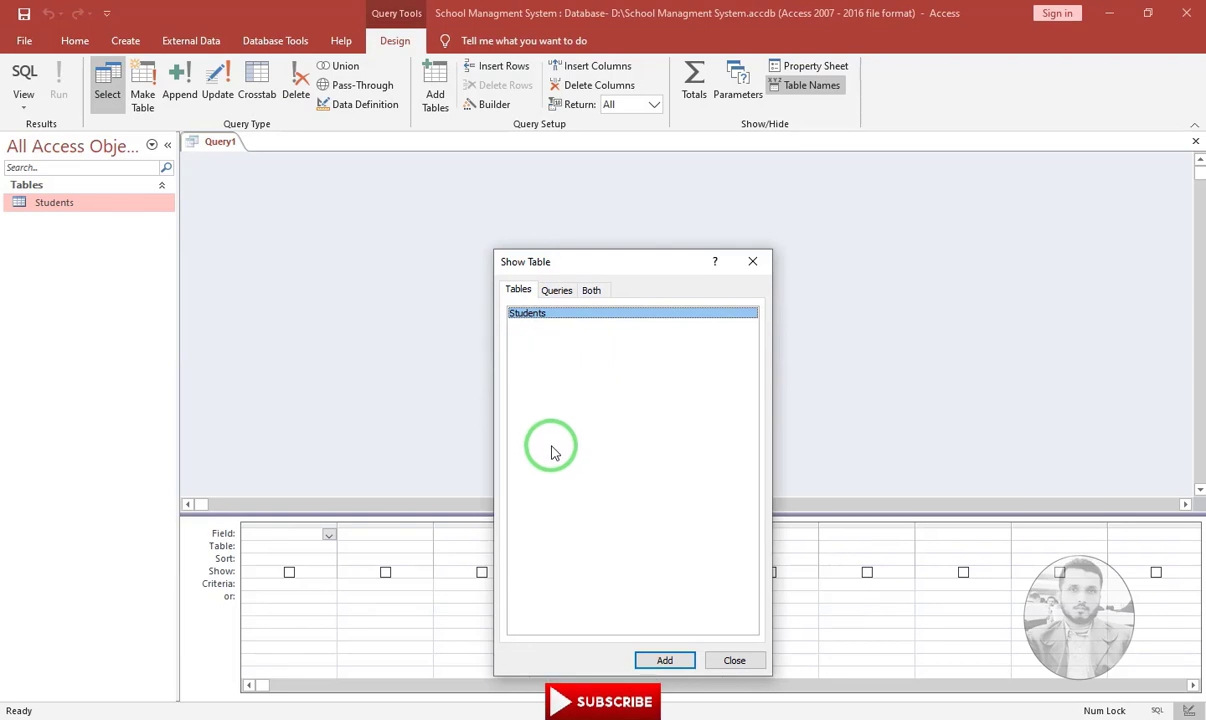
{"action": "double_click", "coordinate": [533, 318]}
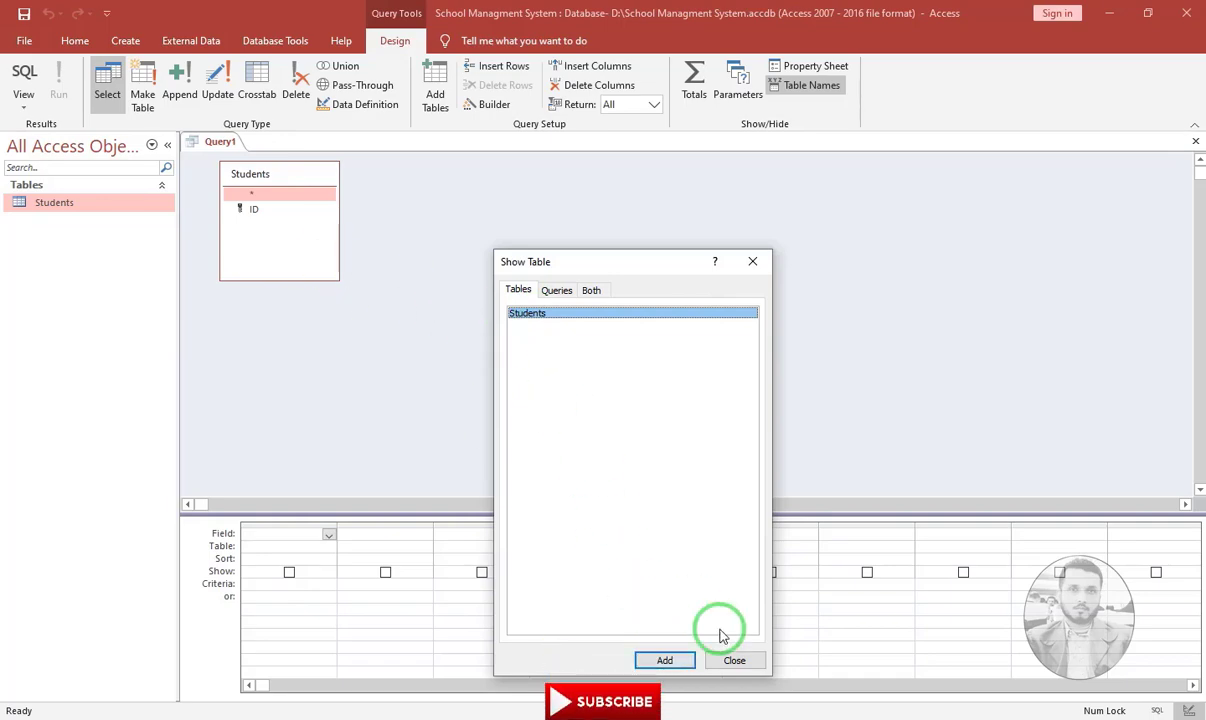
{"action": "left_click", "coordinate": [735, 661]}
{"action": "left_click", "coordinate": [283, 181]}
{"action": "key", "text": "Delete"}
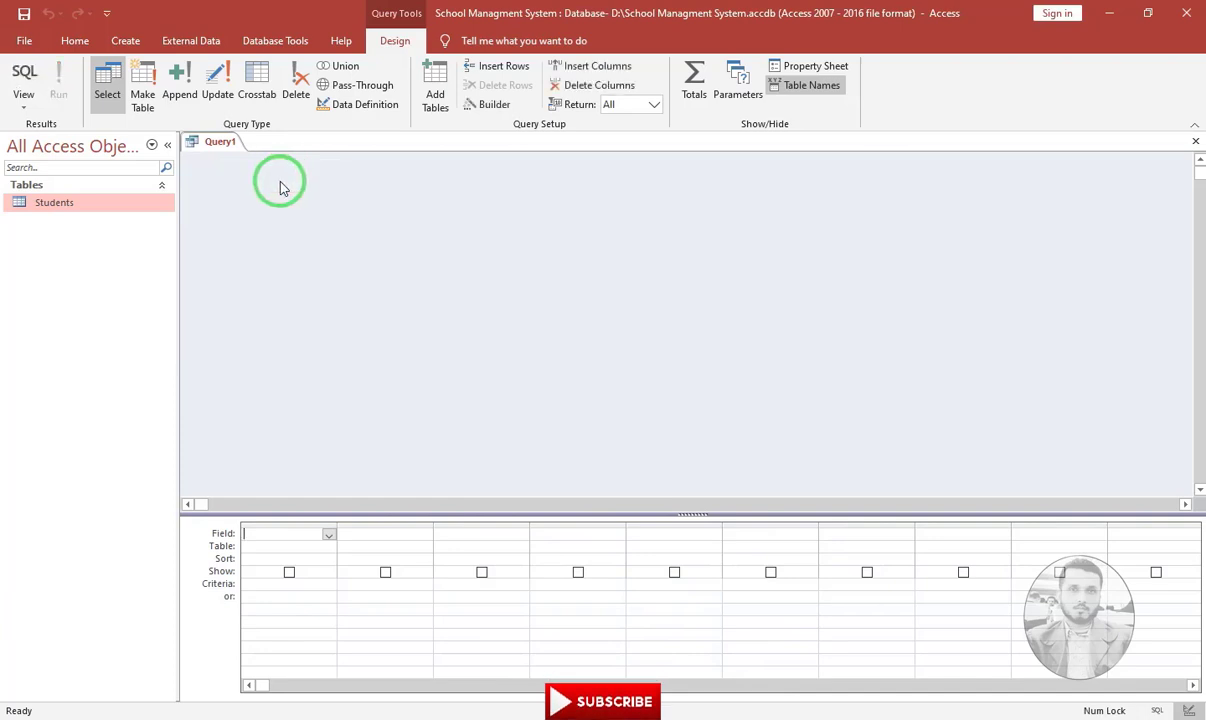
{"action": "left_click_drag", "start_coordinate": [72, 210], "coordinate": [346, 197]}
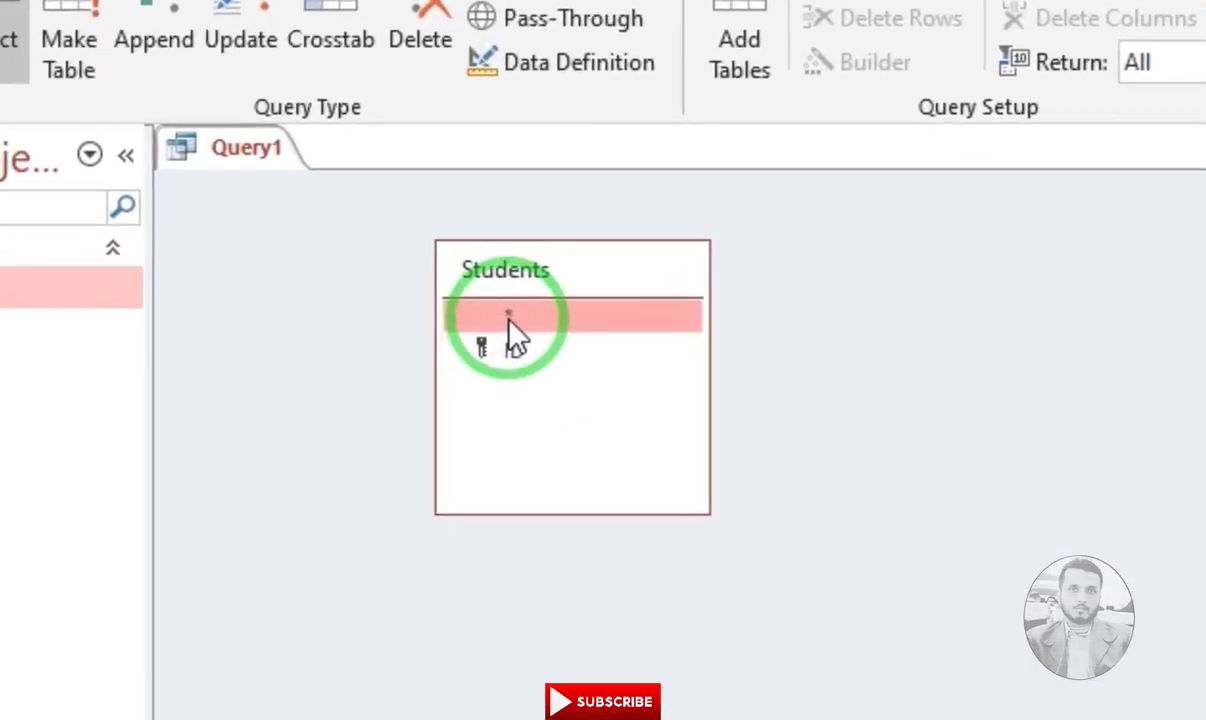
{"action": "double_click", "coordinate": [558, 332]}
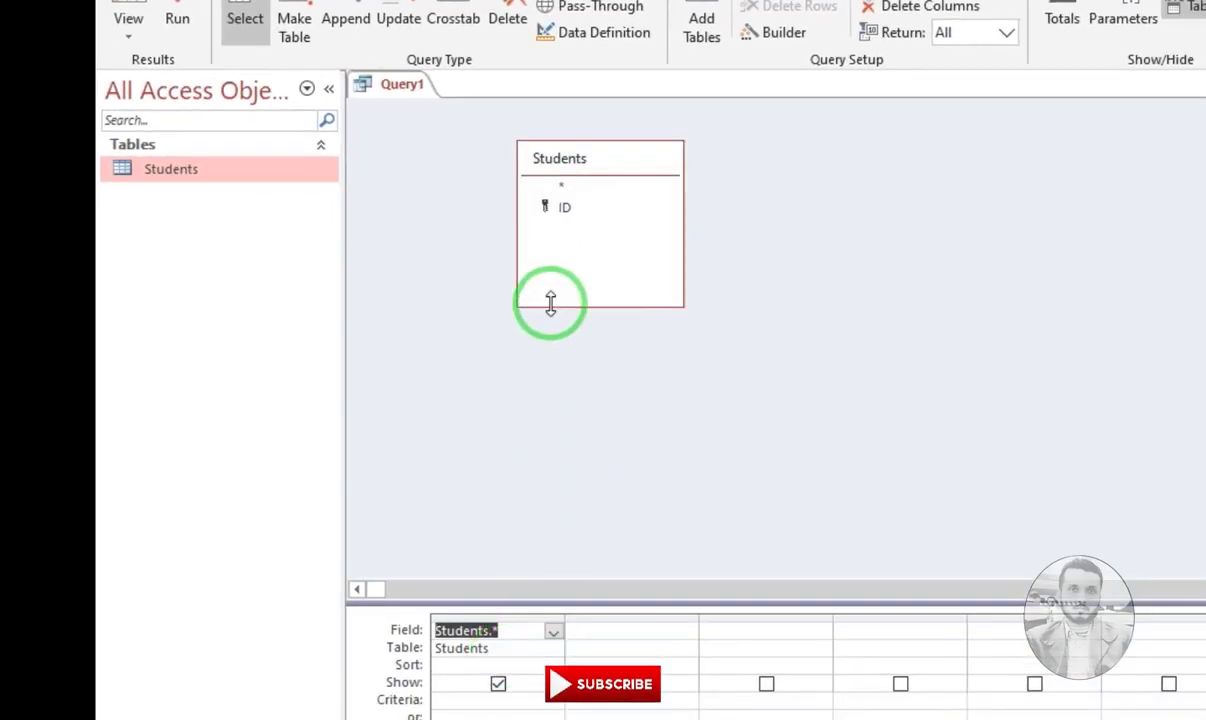
{"action": "left_click_drag", "start_coordinate": [565, 212], "coordinate": [621, 631]}
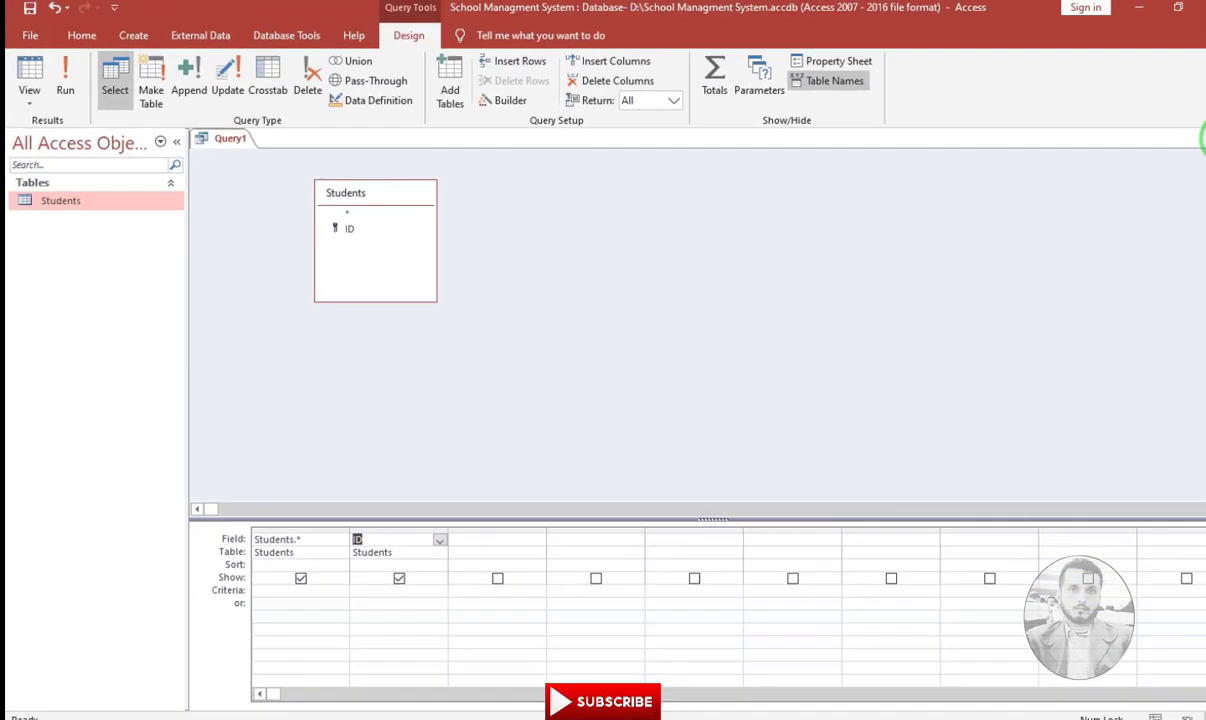
{"action": "left_click", "coordinate": [1203, 140]}
{"action": "left_click", "coordinate": [607, 420]}
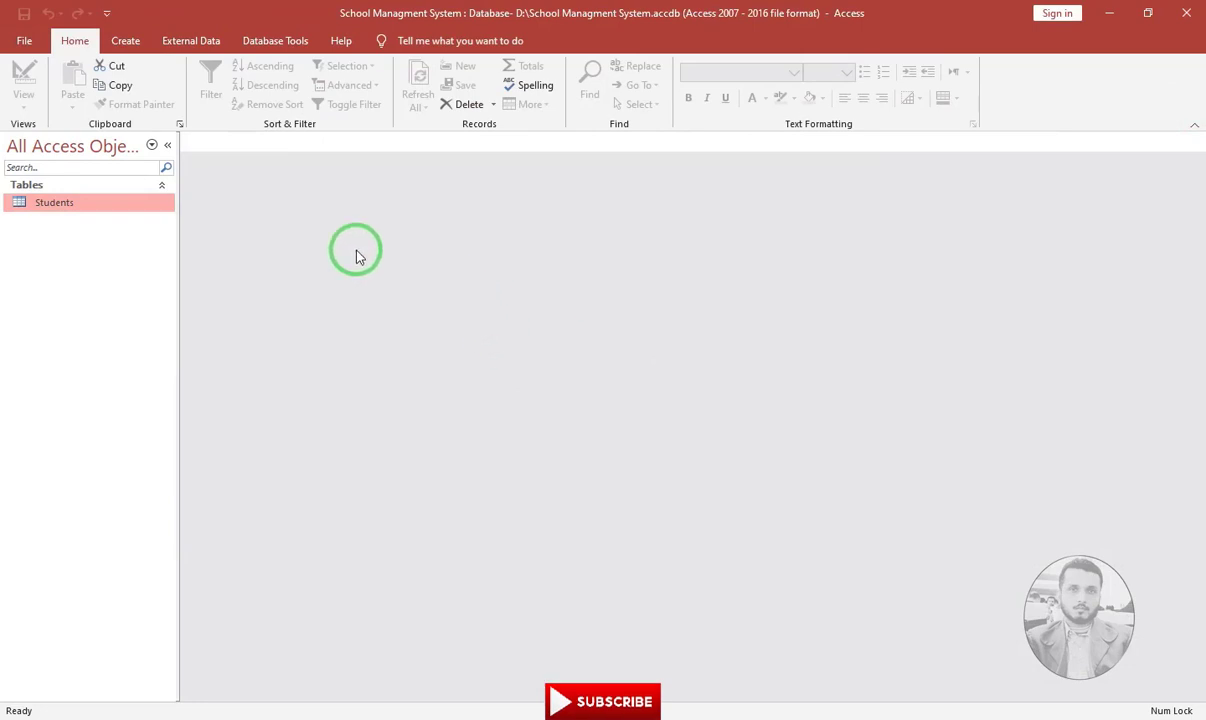
Add FirstName and LastName Short Text fields after ID in Students, then close the design
{"action": "right_click", "coordinate": [40, 205]}
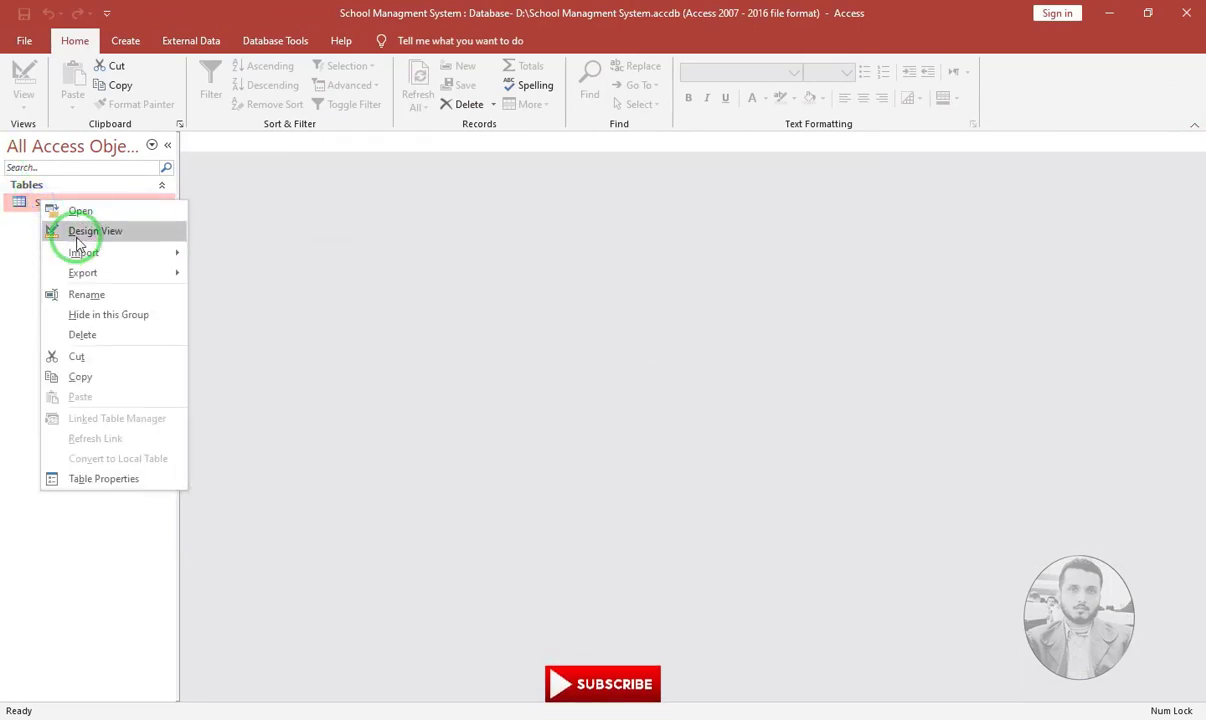
{"action": "left_click", "coordinate": [78, 234]}
{"action": "left_click", "coordinate": [235, 191]}
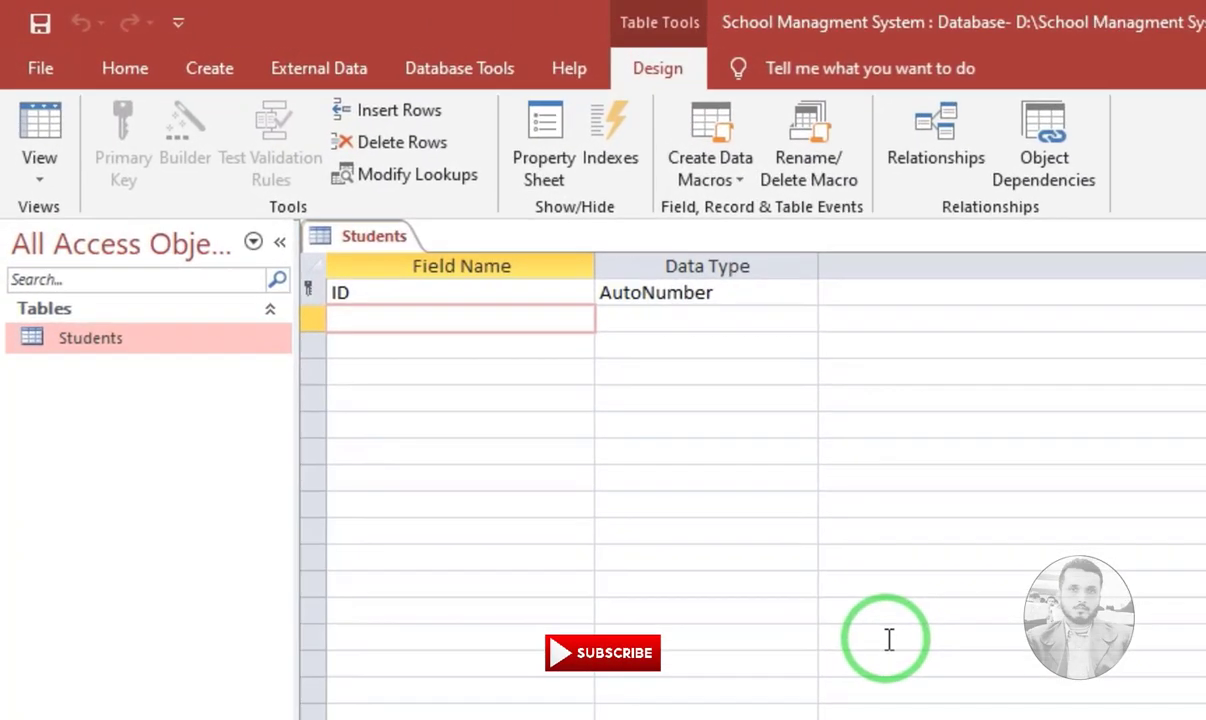
{"action": "type", "text": "F"}
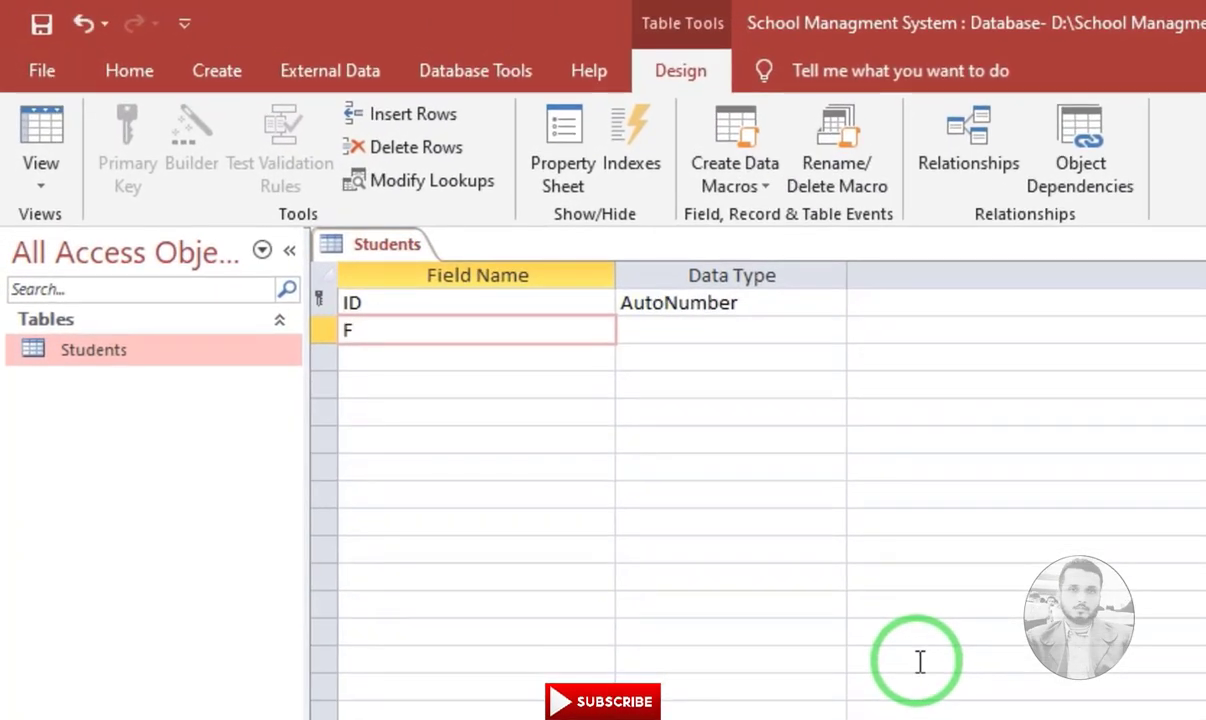
{"action": "type", "text": "irstName"}
{"action": "key", "text": "Tab"}
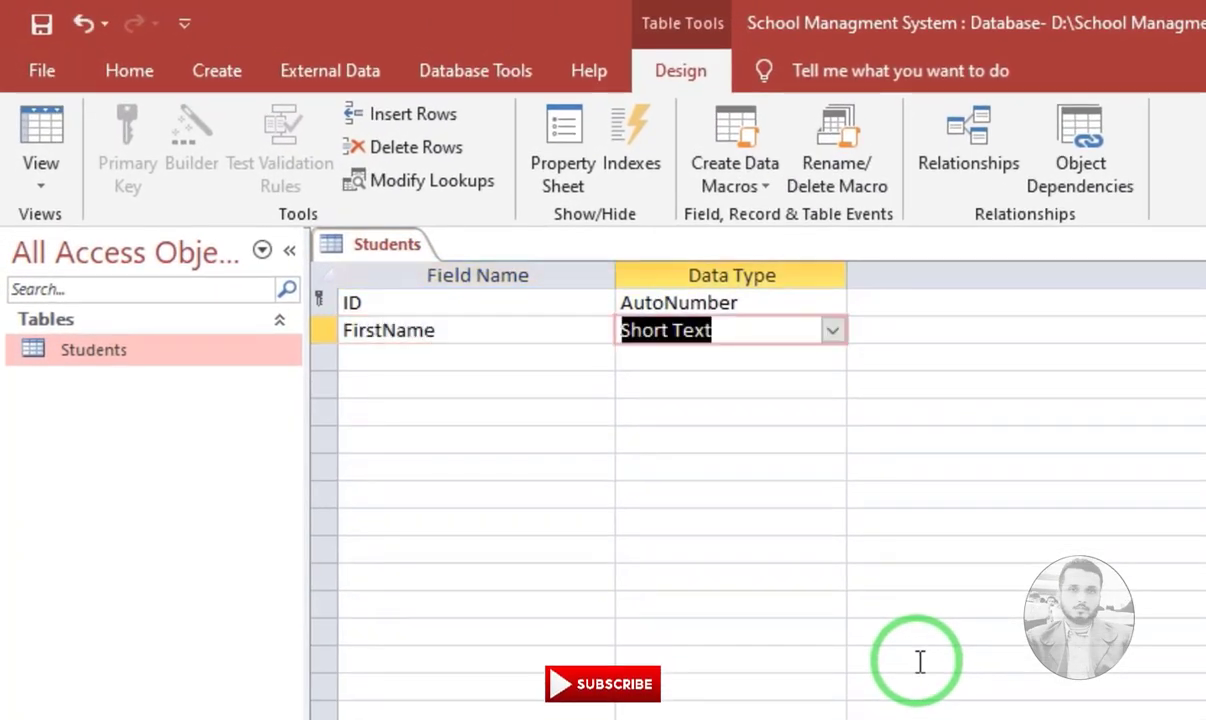
{"action": "key", "text": "Down"}
{"action": "type", "text": "La"}
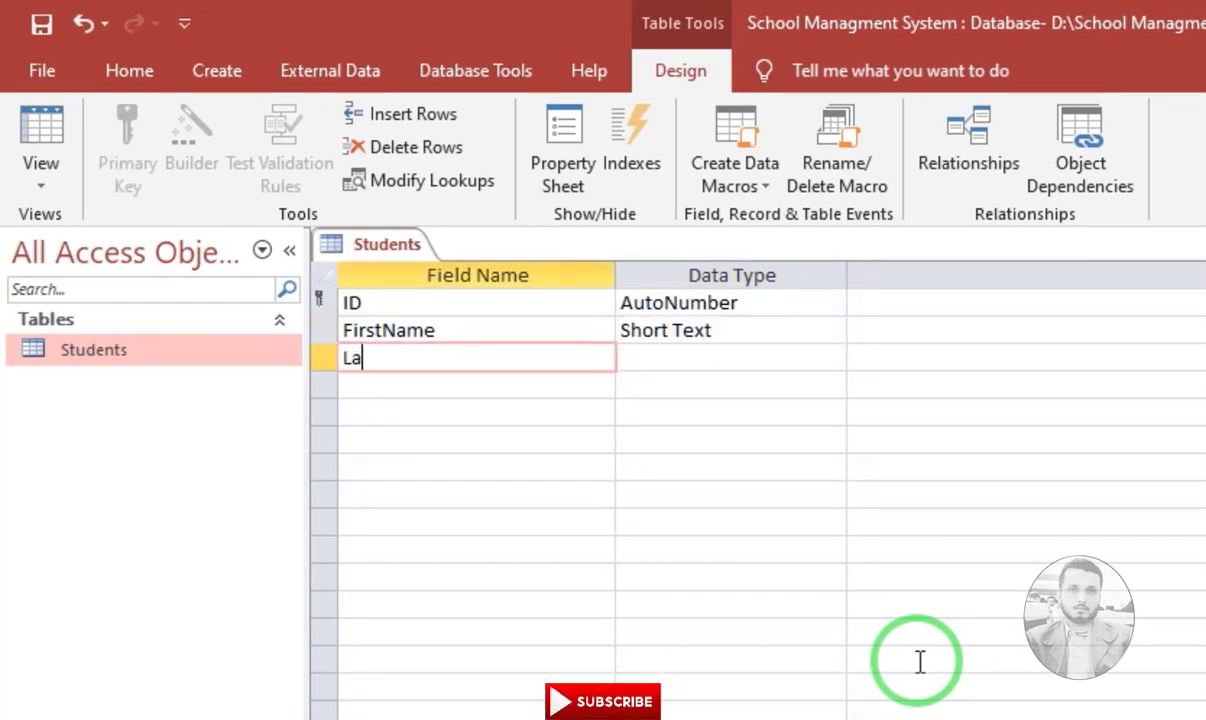
{"action": "type", "text": "stNam"}
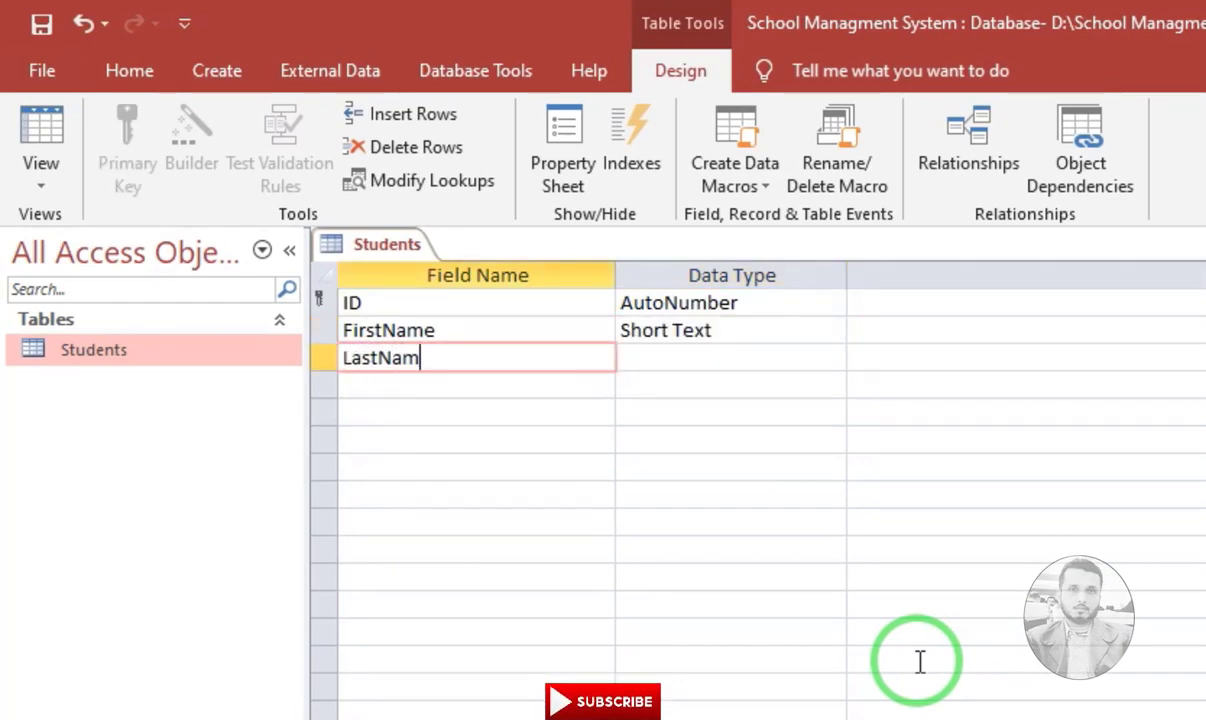
{"action": "type", "text": "e"}
{"action": "key", "text": "Tab"}
{"action": "key", "text": "Tab"}
{"action": "key", "text": "Tab"}
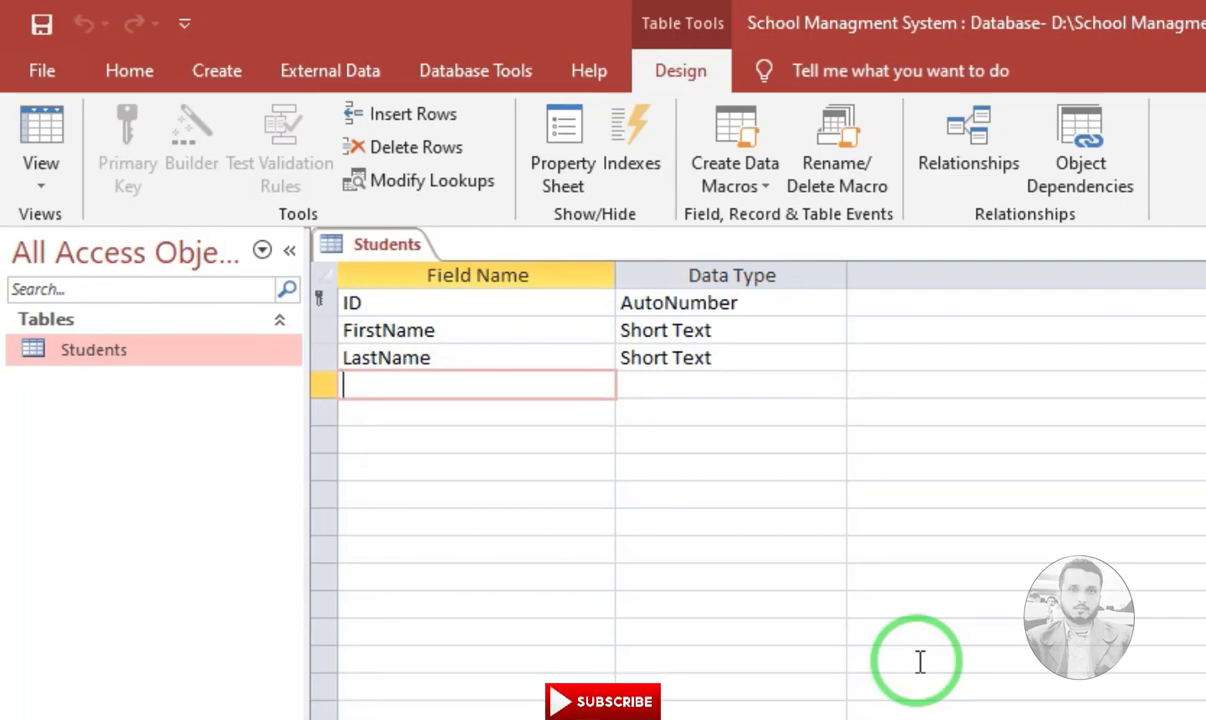
{"action": "key", "text": "ctrl+w"}
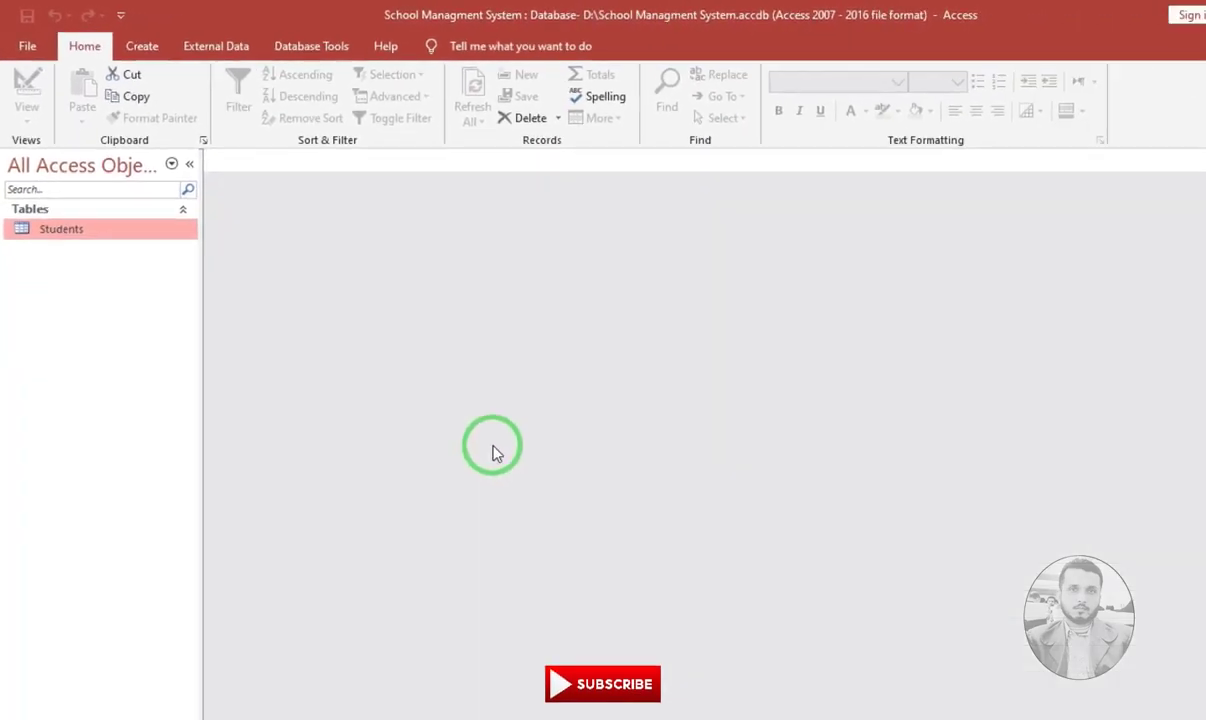
Run the Simple Query Wizard on Students, selecting only the ID and FirstName fields
{"action": "left_click", "coordinate": [125, 44]}
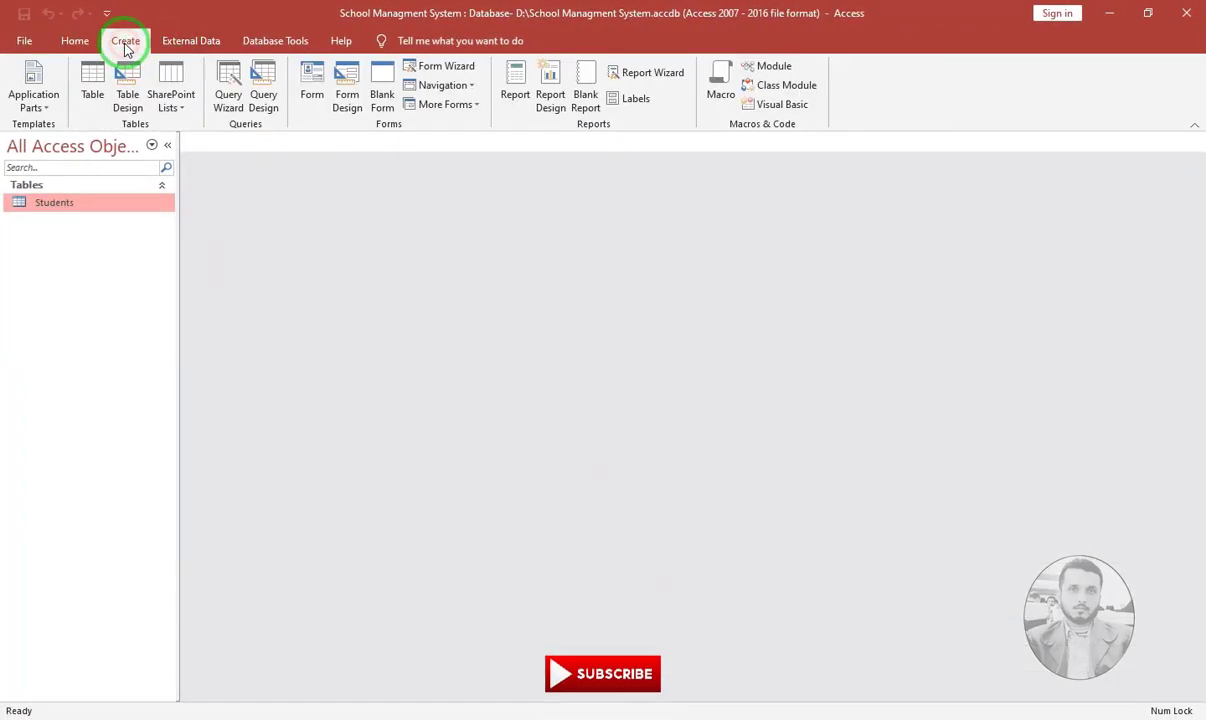
{"action": "left_click", "coordinate": [229, 100]}
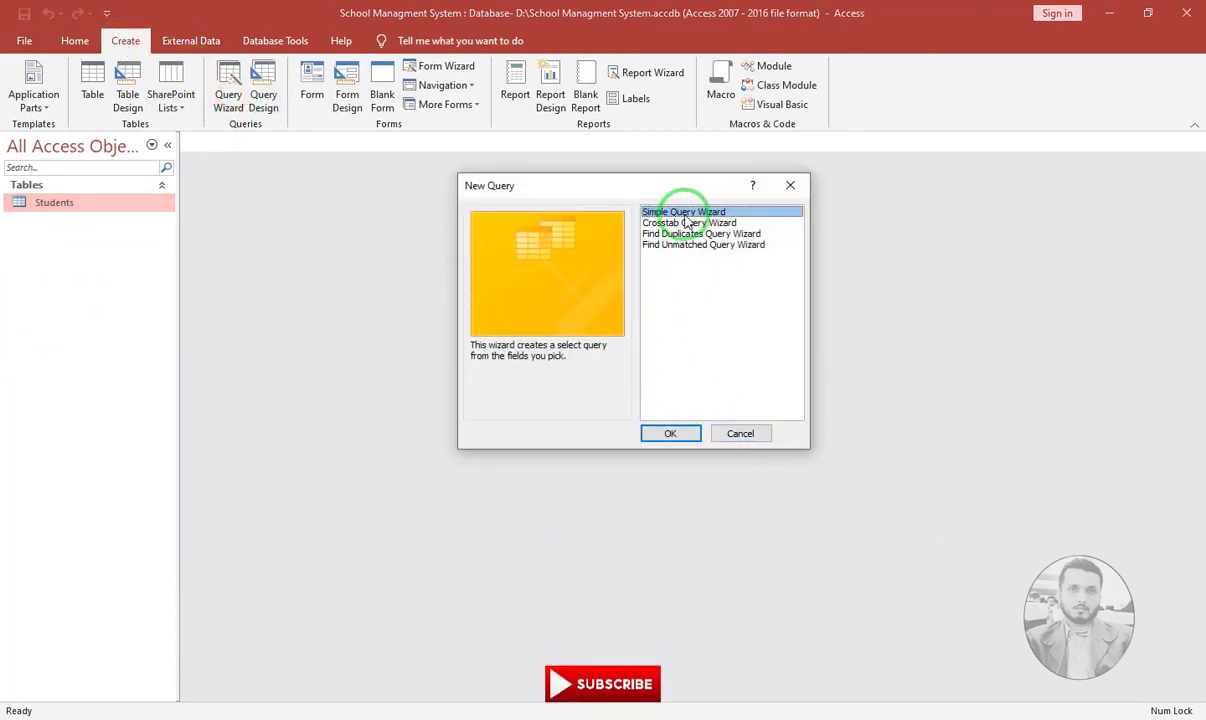
{"action": "left_click", "coordinate": [671, 437]}
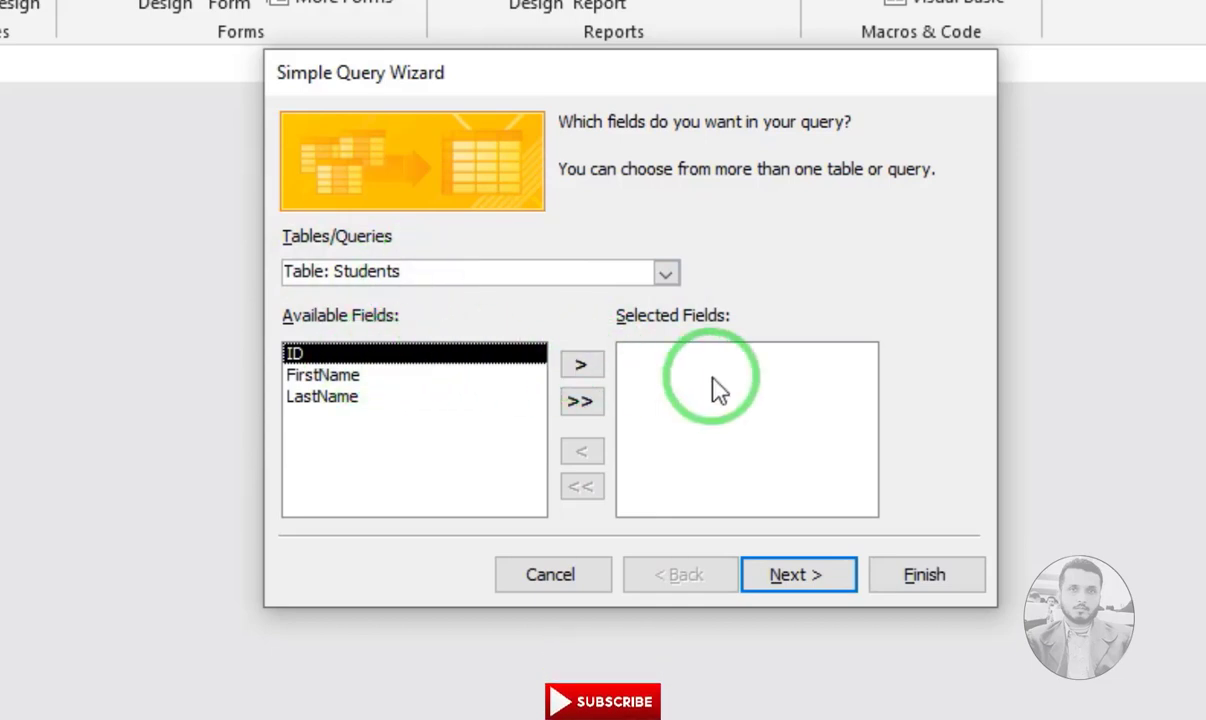
{"action": "left_click", "coordinate": [585, 368]}
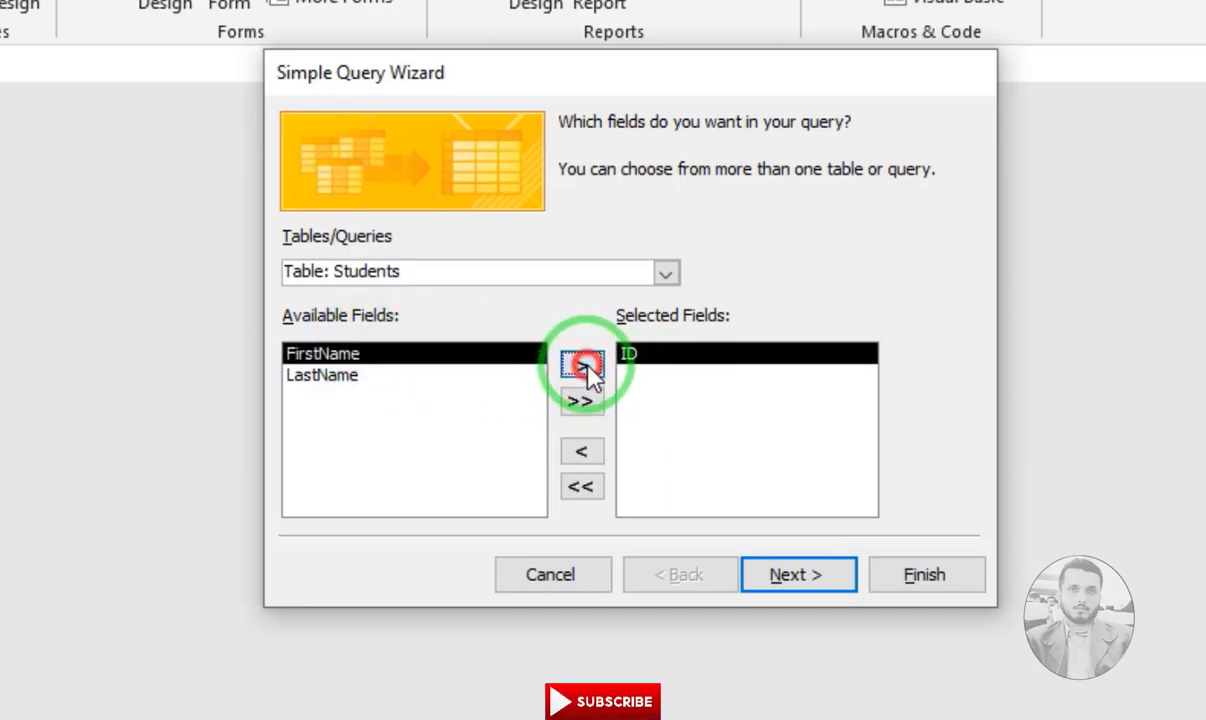
{"action": "left_click", "coordinate": [584, 367]}
{"action": "left_click", "coordinate": [584, 367]}
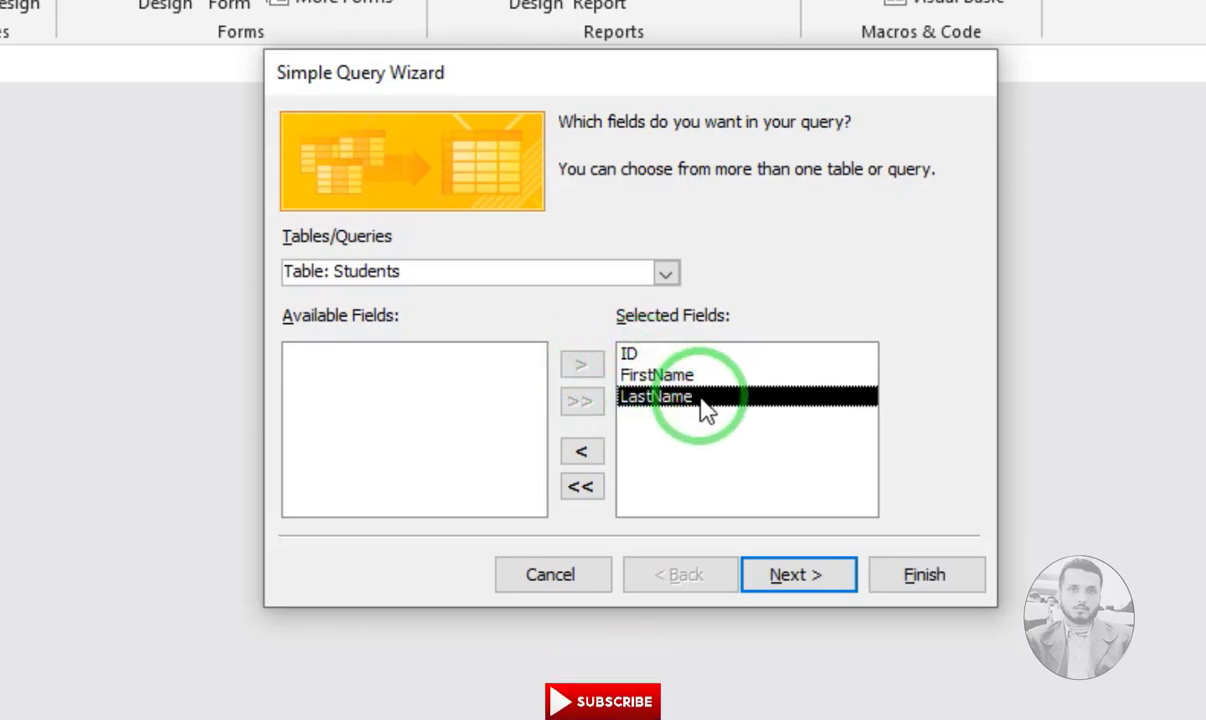
{"action": "left_click", "coordinate": [599, 456]}
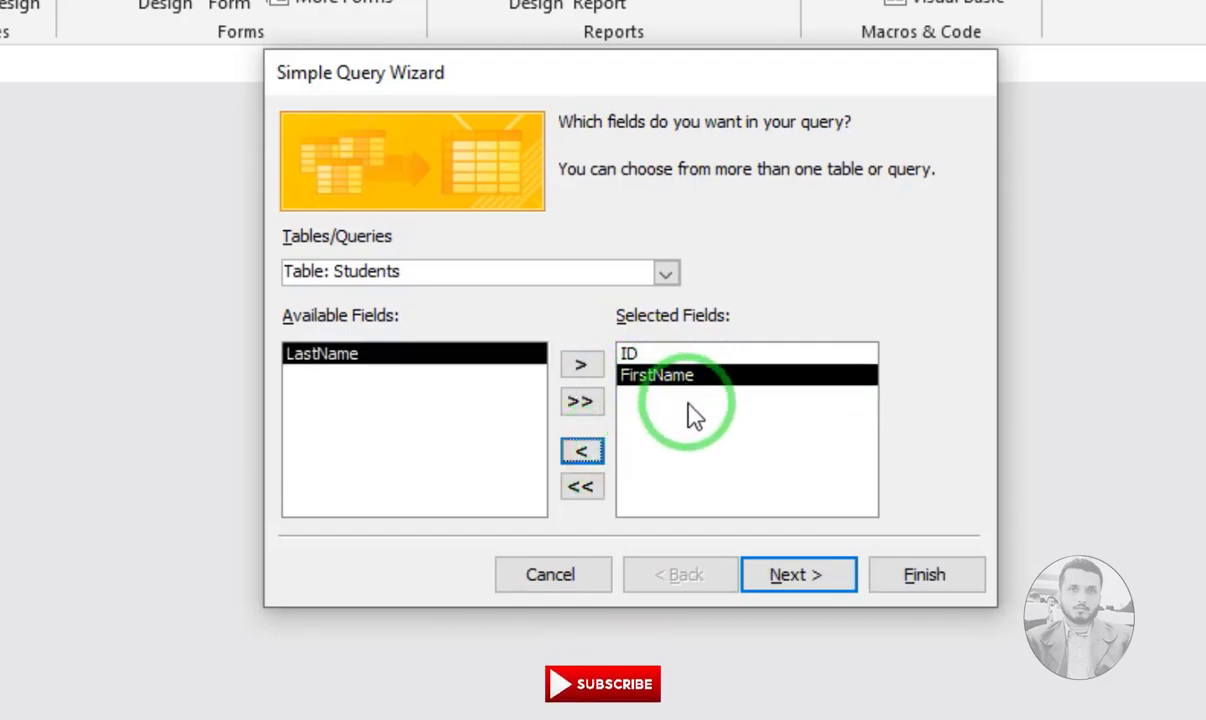
{"action": "left_click", "coordinate": [802, 580]}
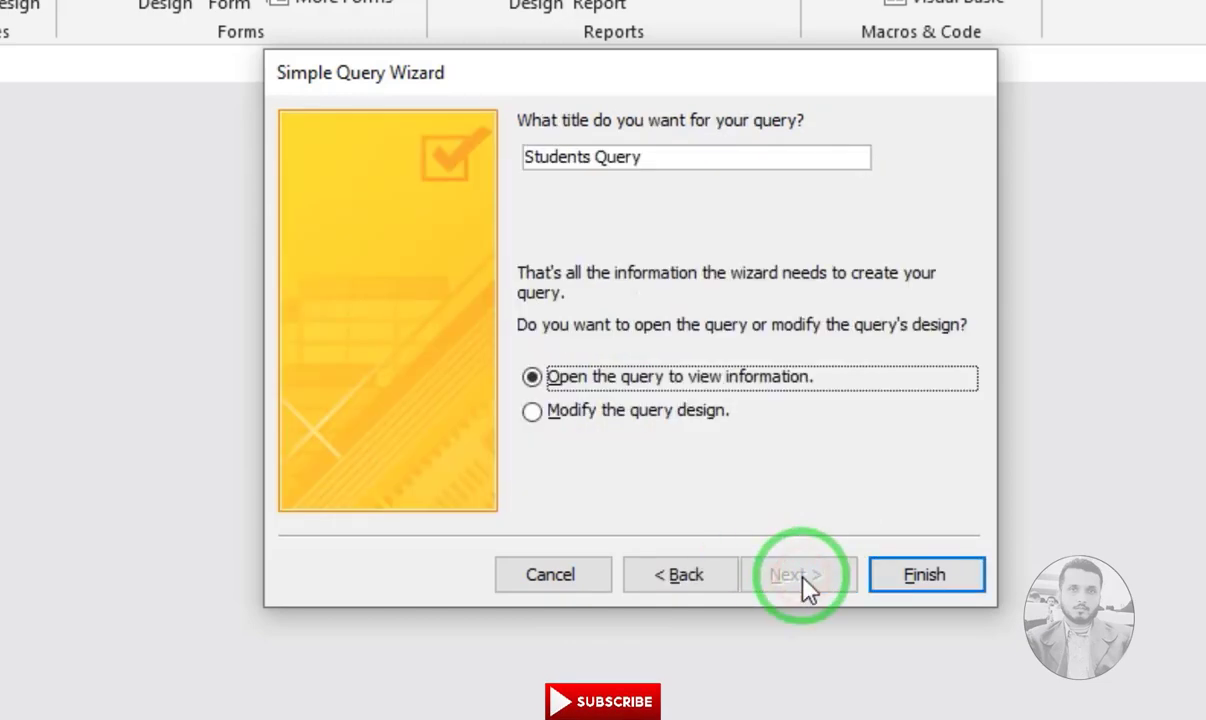
Title the query 'StudentExtended', finish the wizard, and widen the FirstName column
{"action": "left_click", "coordinate": [687, 157]}
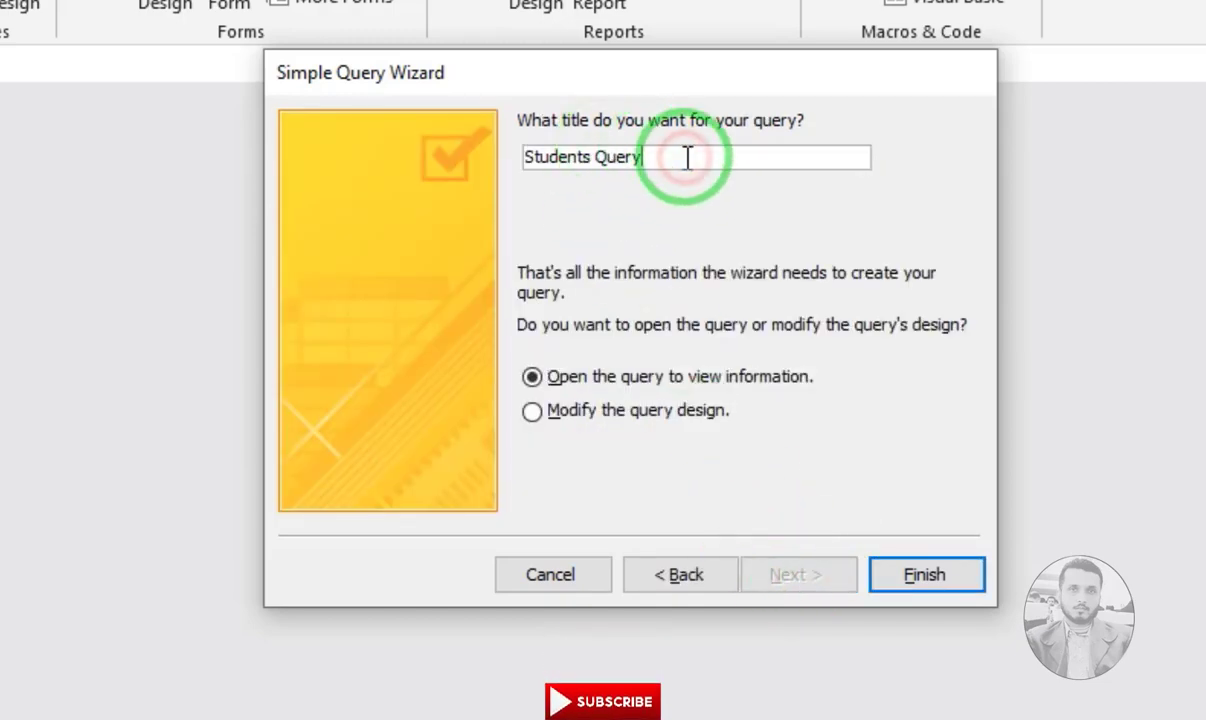
{"action": "left_click_drag", "start_coordinate": [687, 157], "coordinate": [444, 128]}
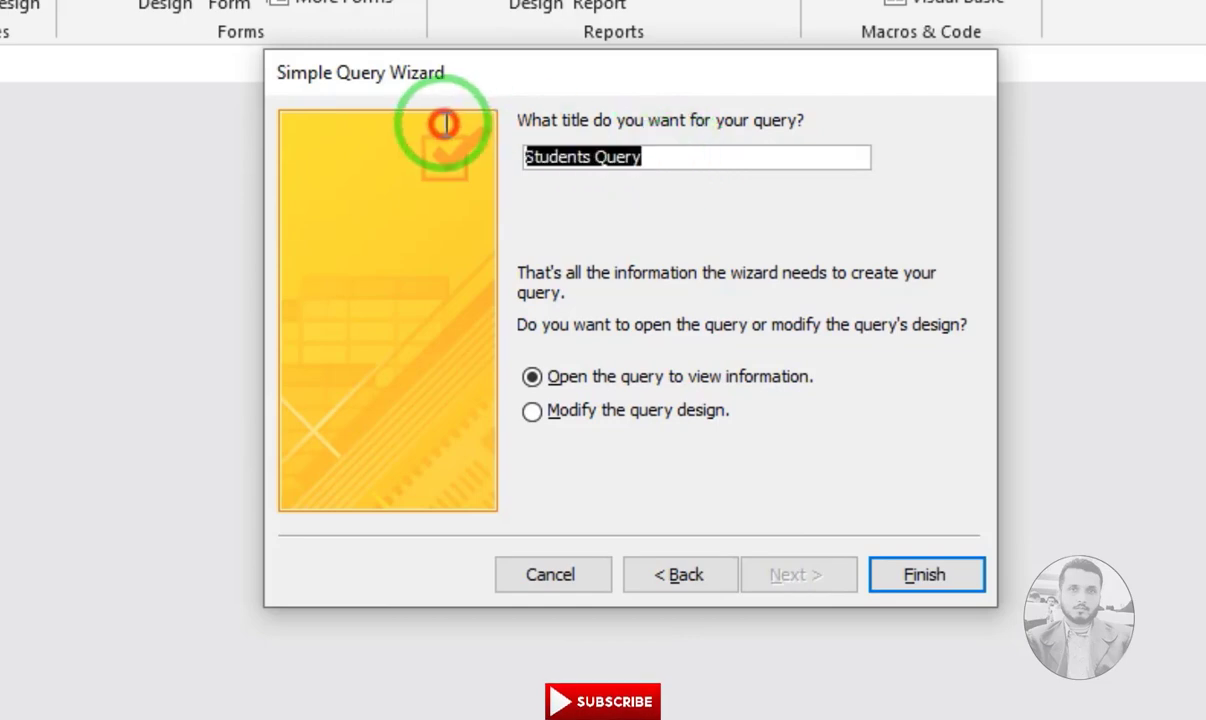
{"action": "left_click", "coordinate": [624, 382]}
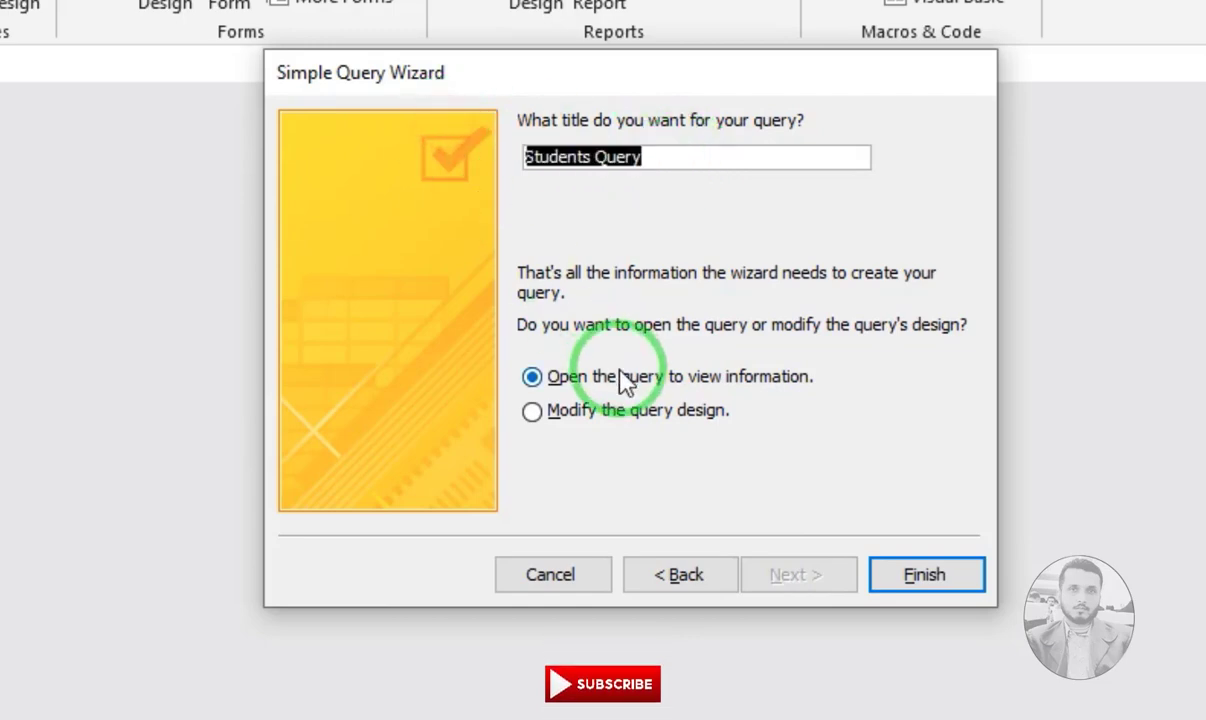
{"action": "type", "text": "Stude"}
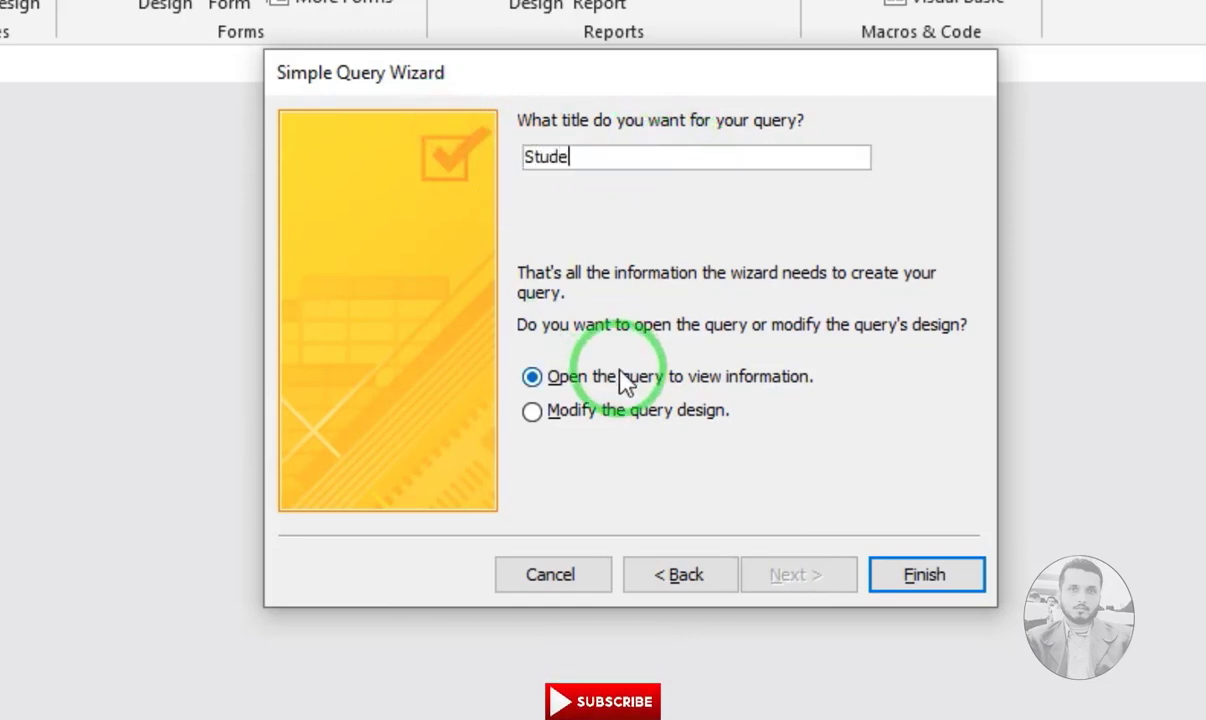
{"action": "type", "text": "ntExtended"}
{"action": "key", "text": "Return"}
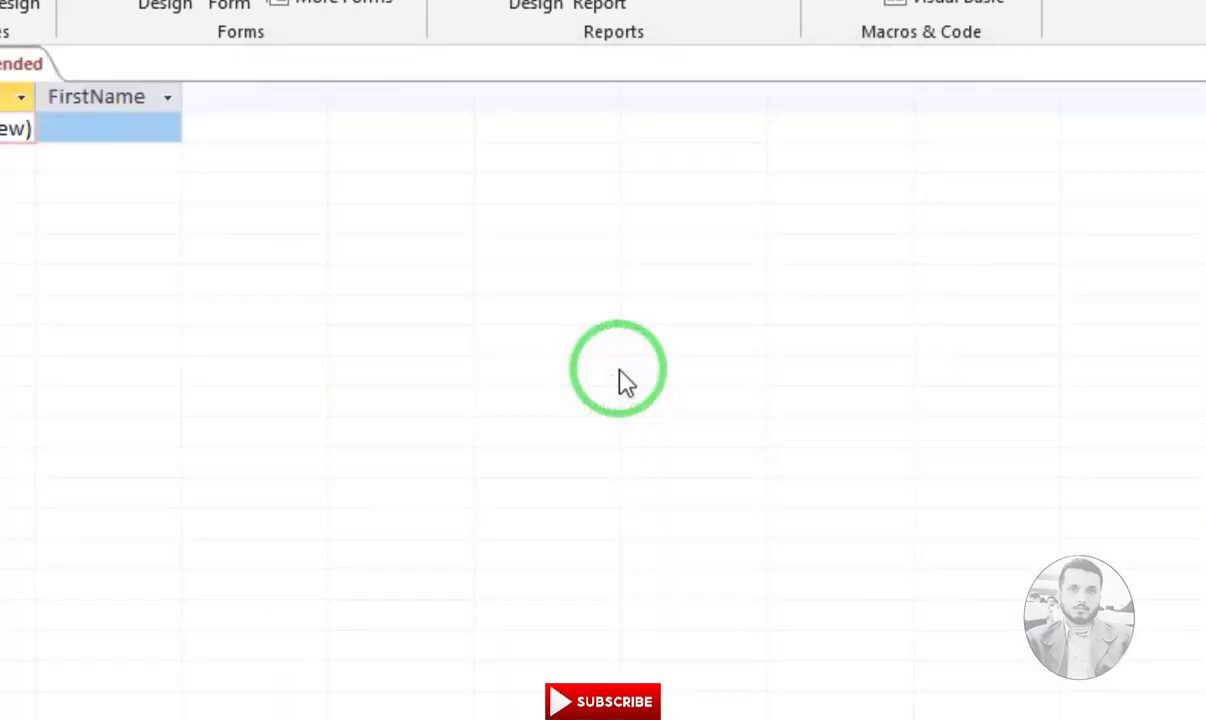
{"action": "left_click_drag", "start_coordinate": [181, 93], "coordinate": [182, 93]}
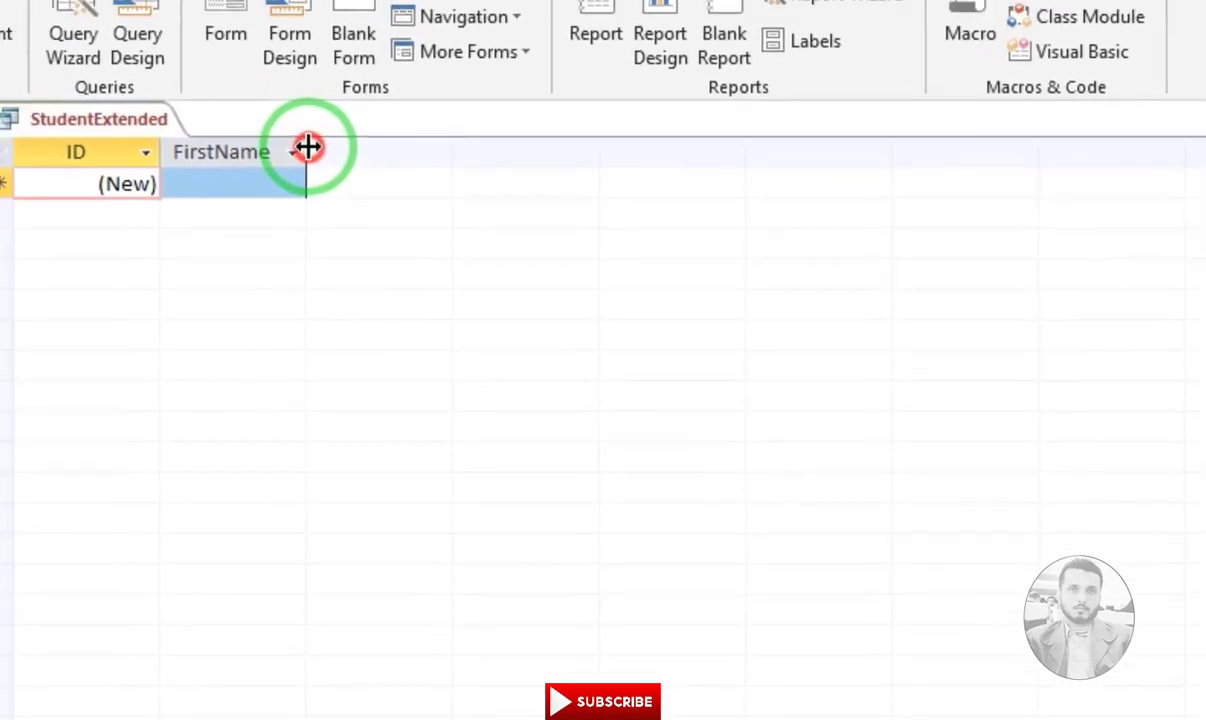
{"action": "left_click_drag", "start_coordinate": [307, 147], "coordinate": [380, 141]}
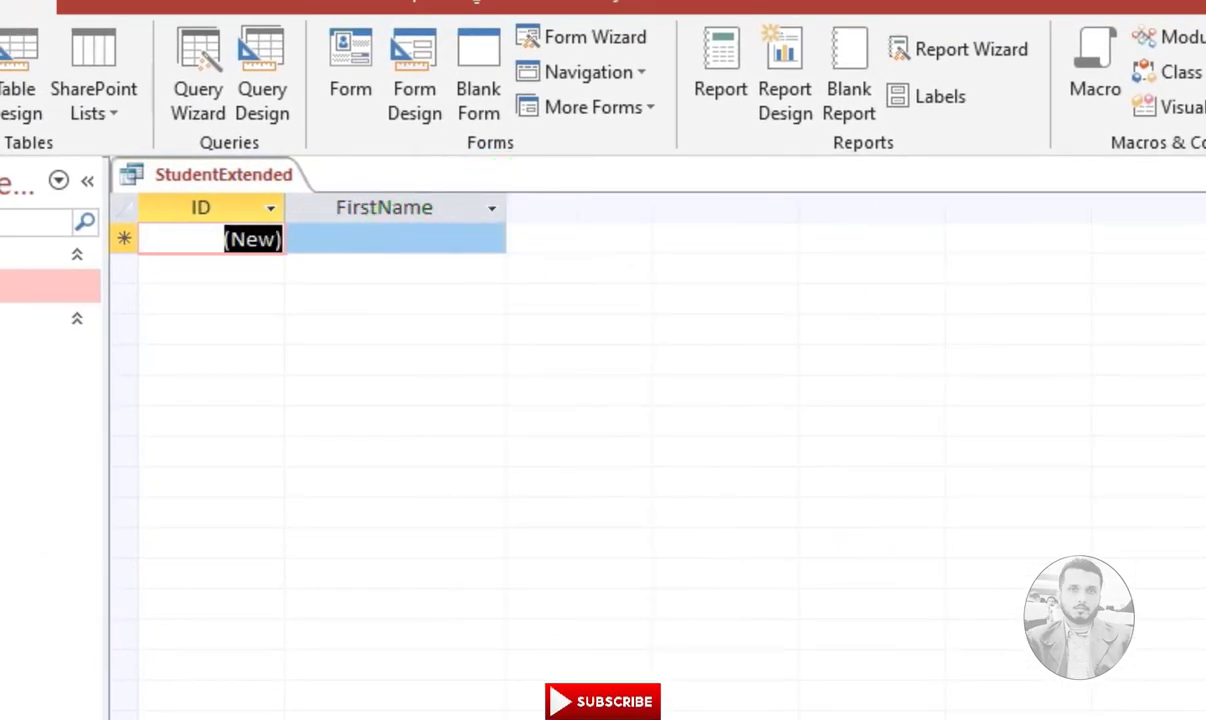
Save the query layout, reopen StudentExtended and switch it to Design view
{"action": "left_click", "coordinate": [1194, 141]}
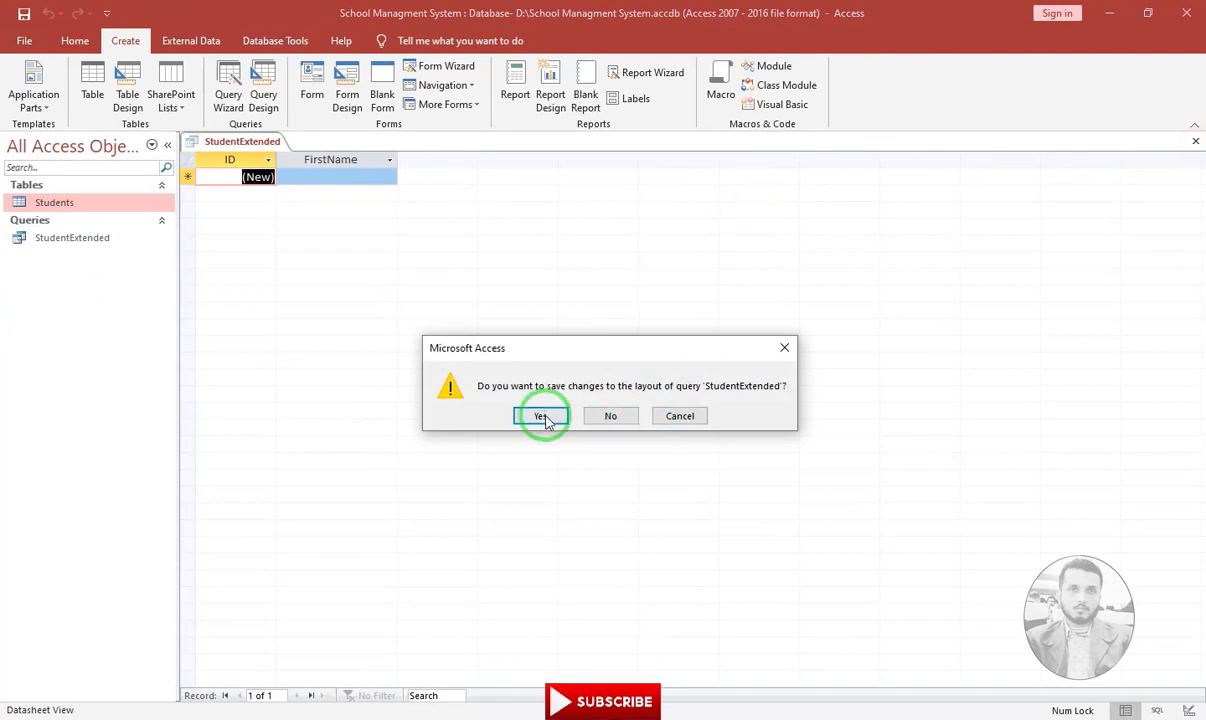
{"action": "left_click", "coordinate": [543, 417]}
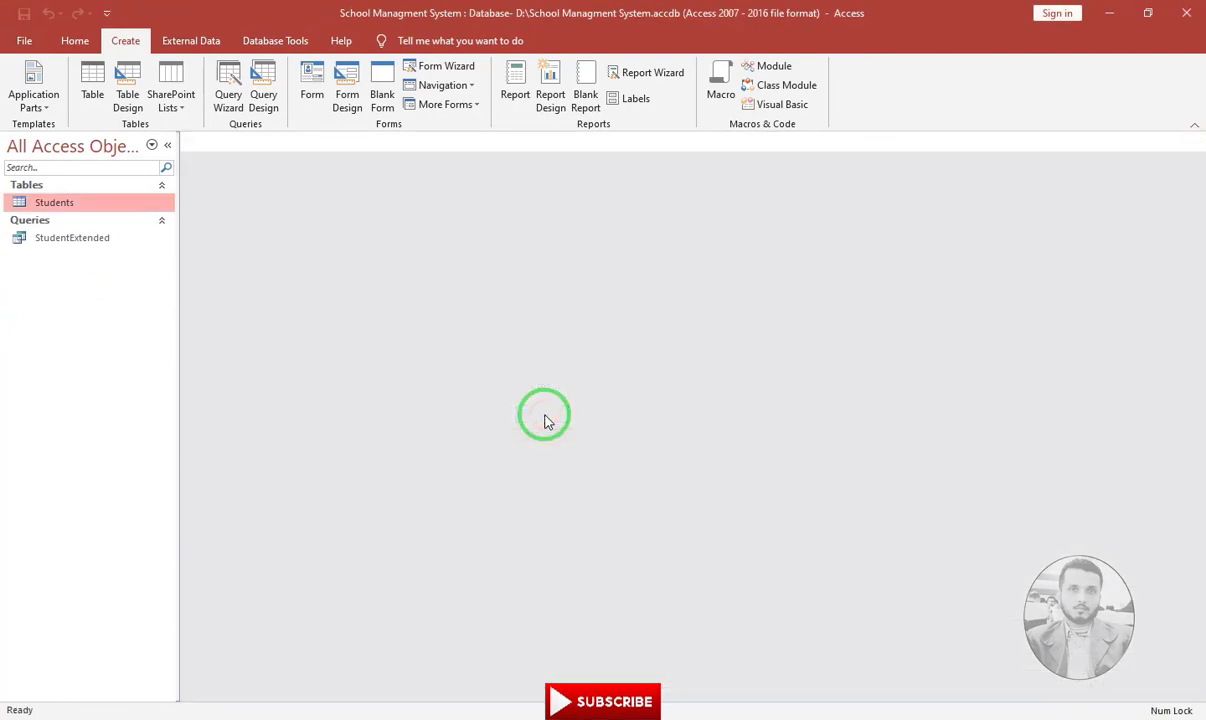
{"action": "double_click", "coordinate": [45, 245]}
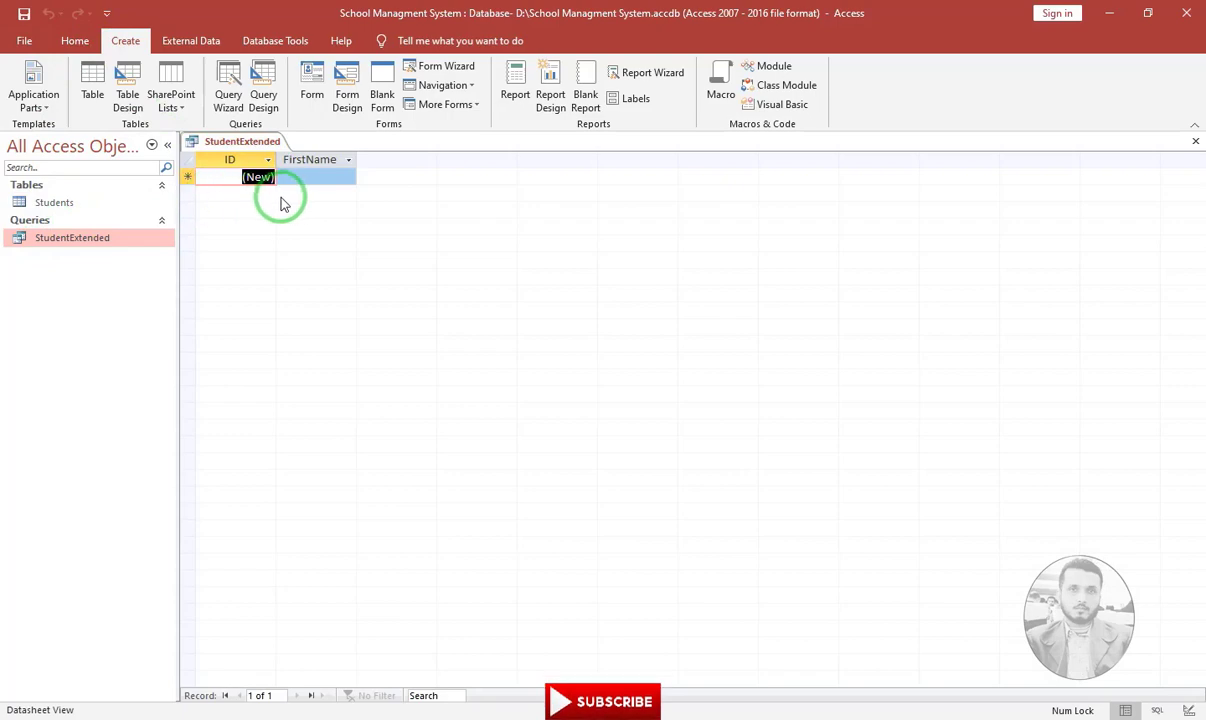
{"action": "left_click", "coordinate": [86, 47]}
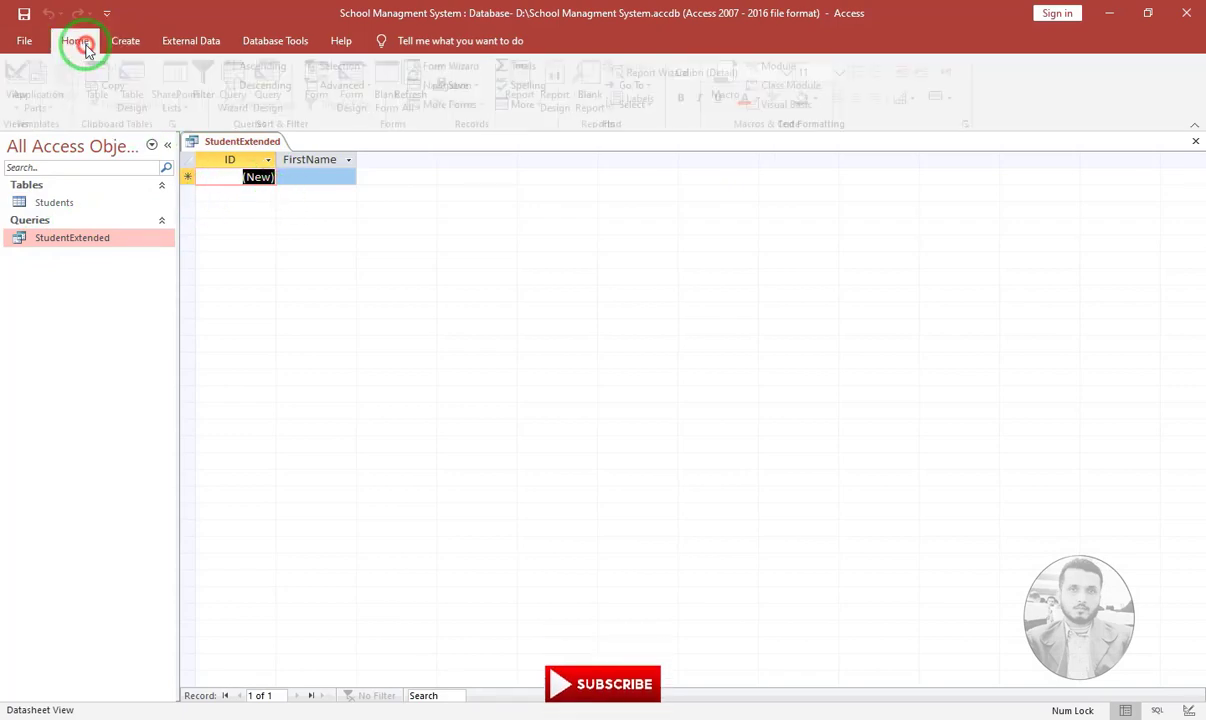
{"action": "left_click", "coordinate": [26, 80]}
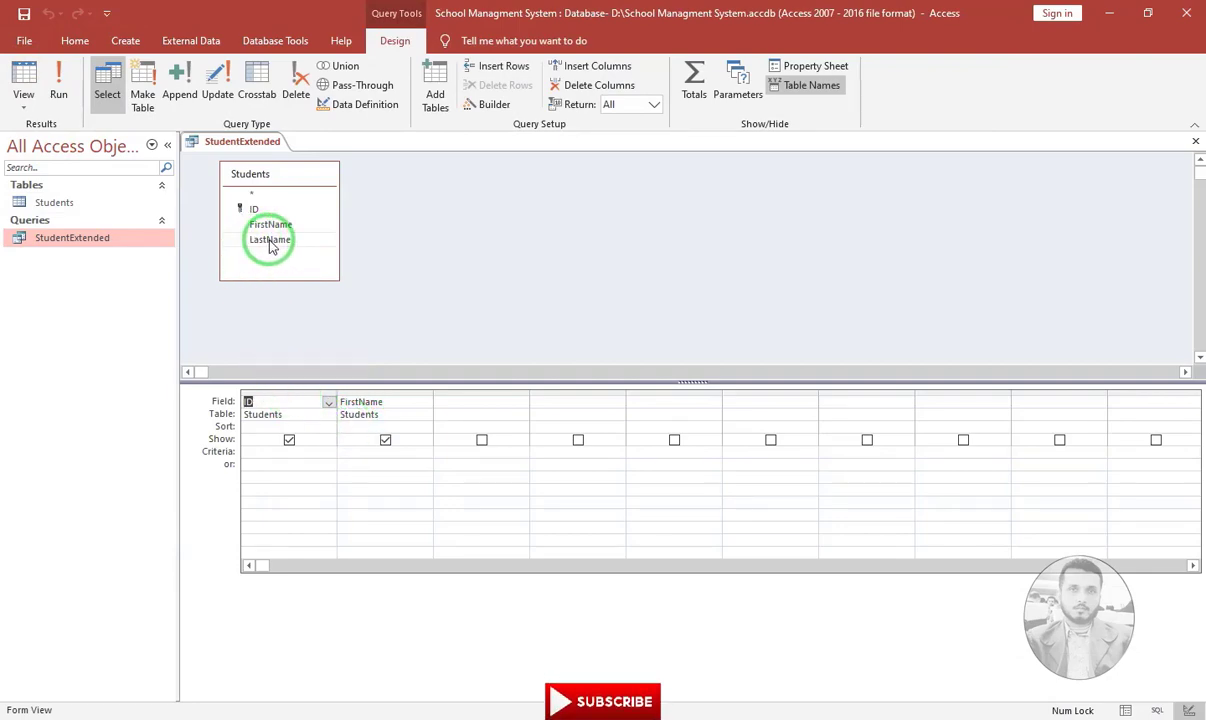
Add LastName from Students as the third query field, then close and save the design
{"action": "left_click", "coordinate": [352, 442]}
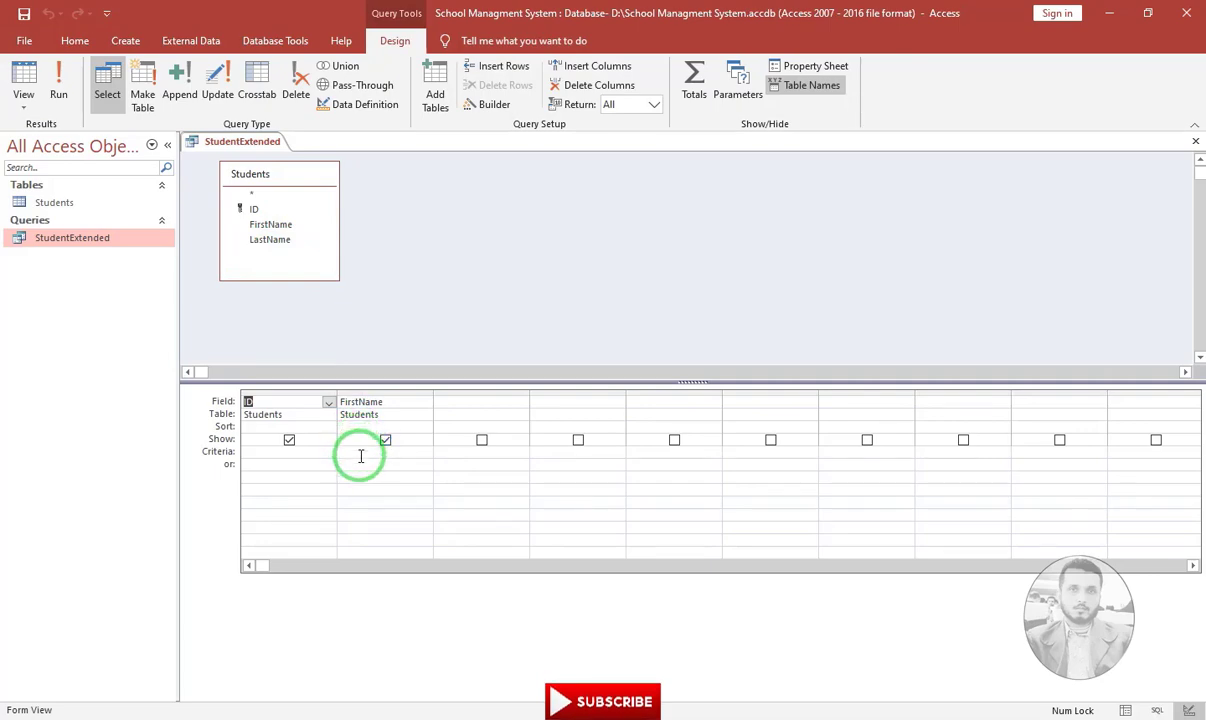
{"action": "left_click", "coordinate": [252, 253]}
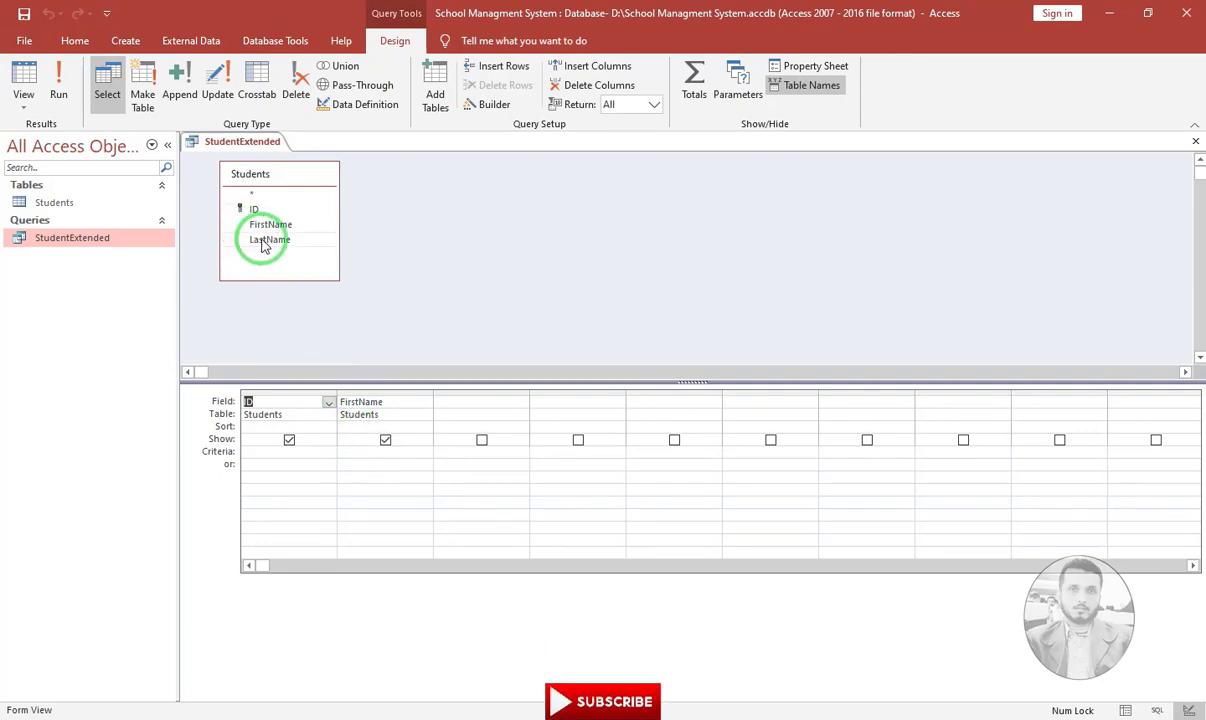
{"action": "left_click_drag", "start_coordinate": [264, 245], "coordinate": [480, 407]}
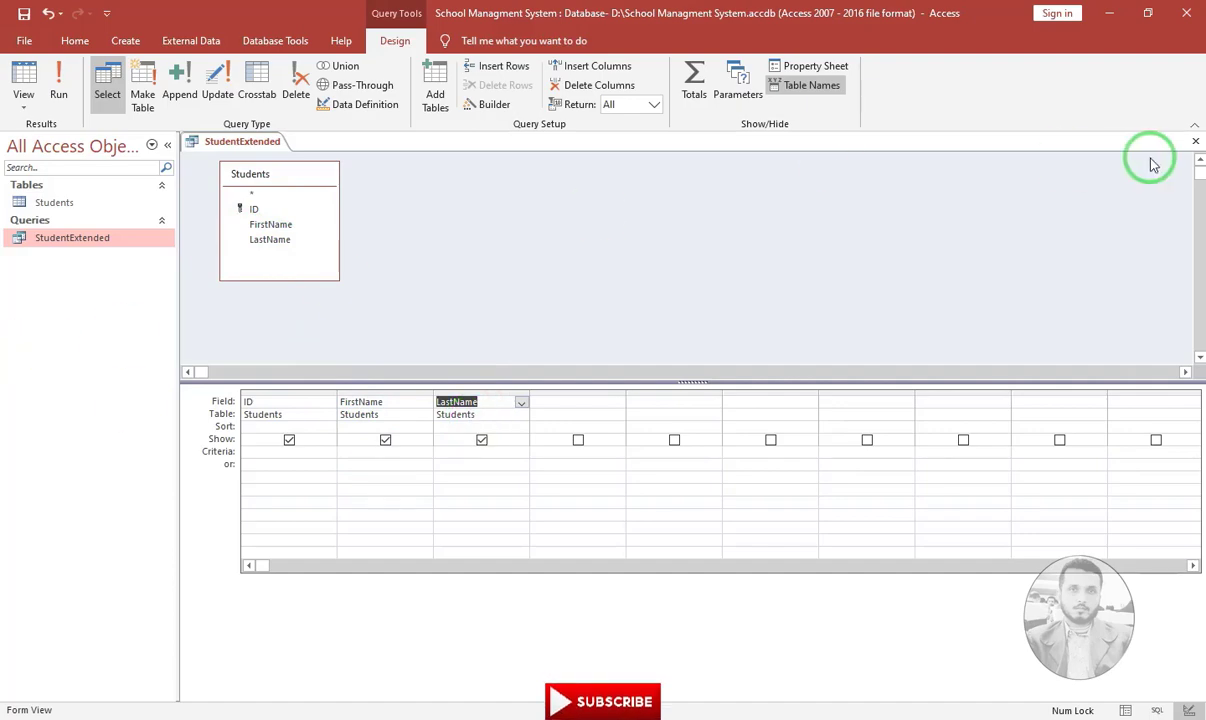
{"action": "left_click", "coordinate": [1198, 143]}
{"action": "left_click", "coordinate": [538, 412]}
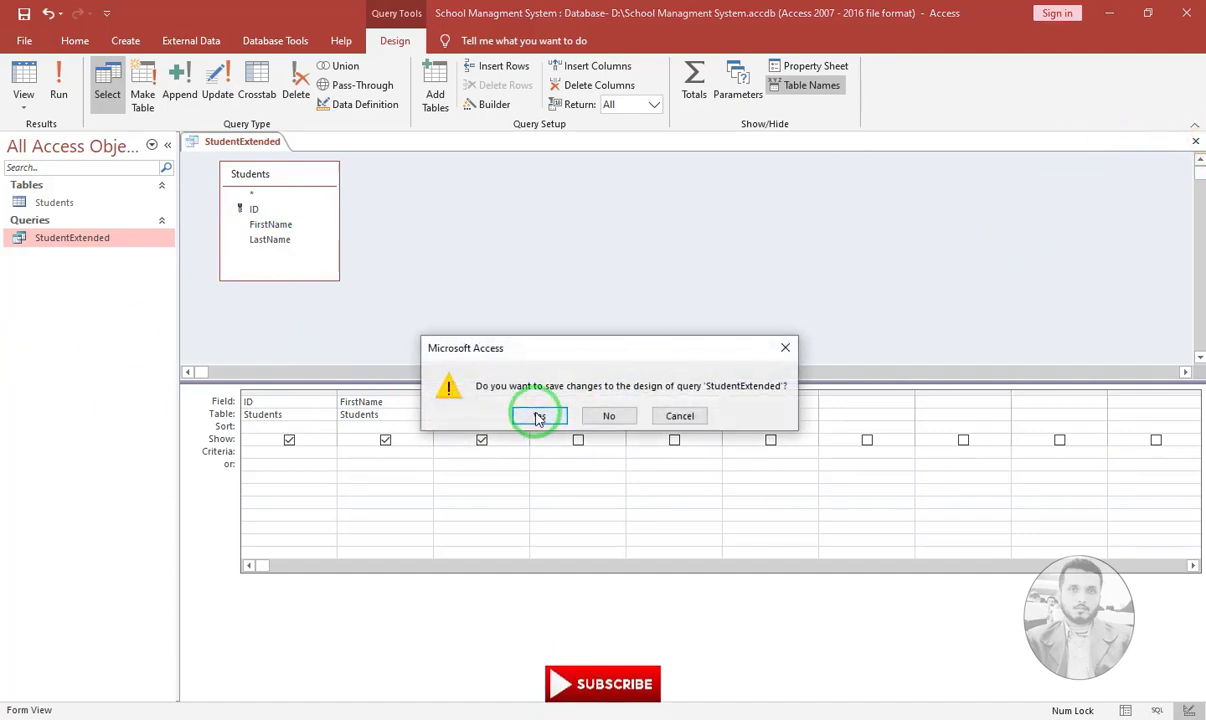
{"action": "left_click", "coordinate": [106, 248]}
Open the Students table and enter the first and last names of the first two students
{"action": "double_click", "coordinate": [52, 203]}
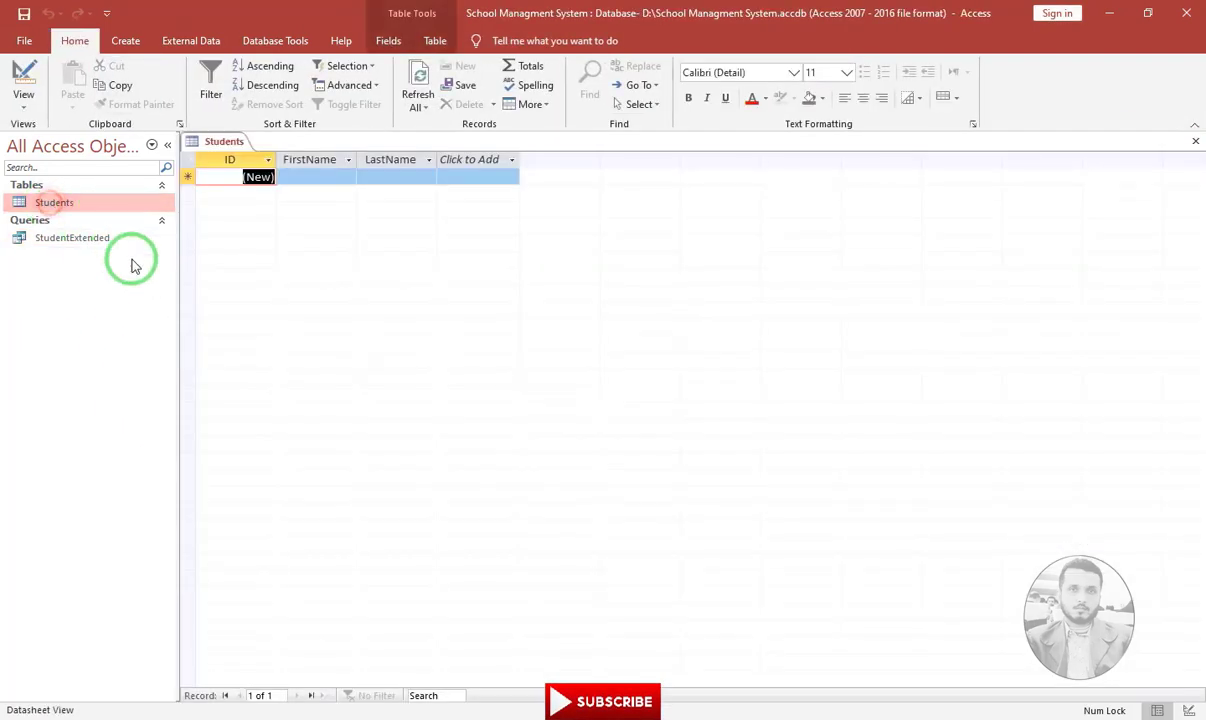
{"action": "left_click", "coordinate": [328, 176]}
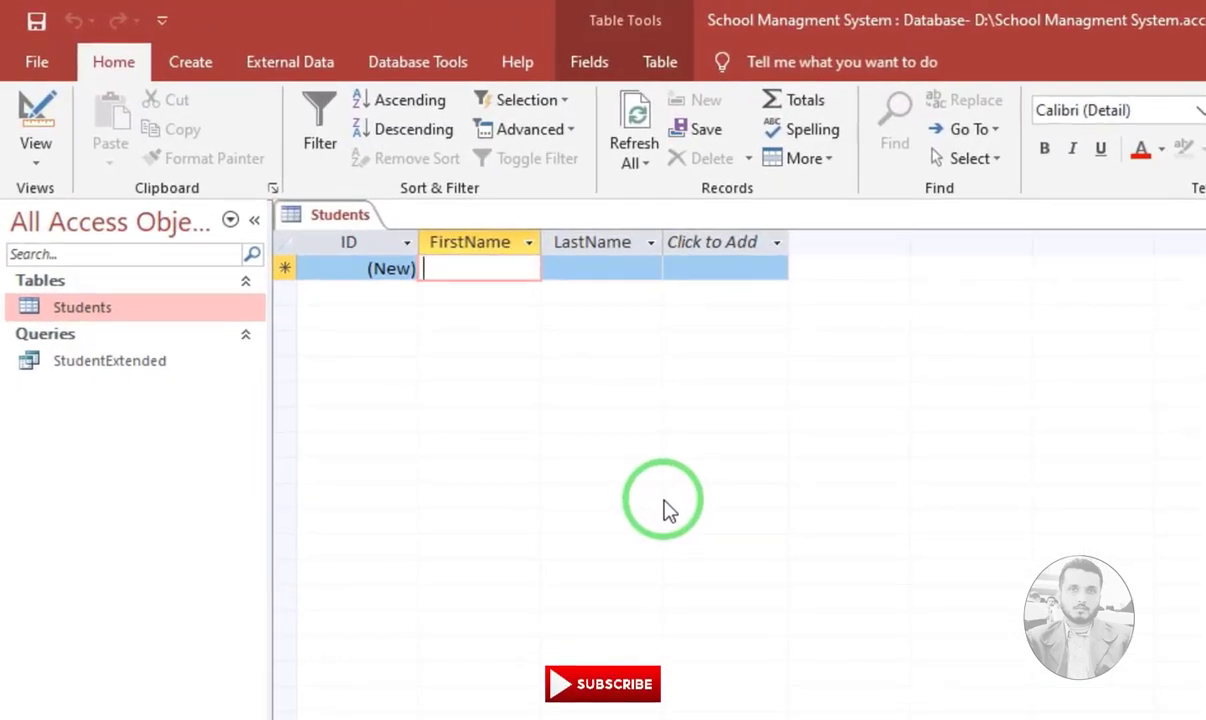
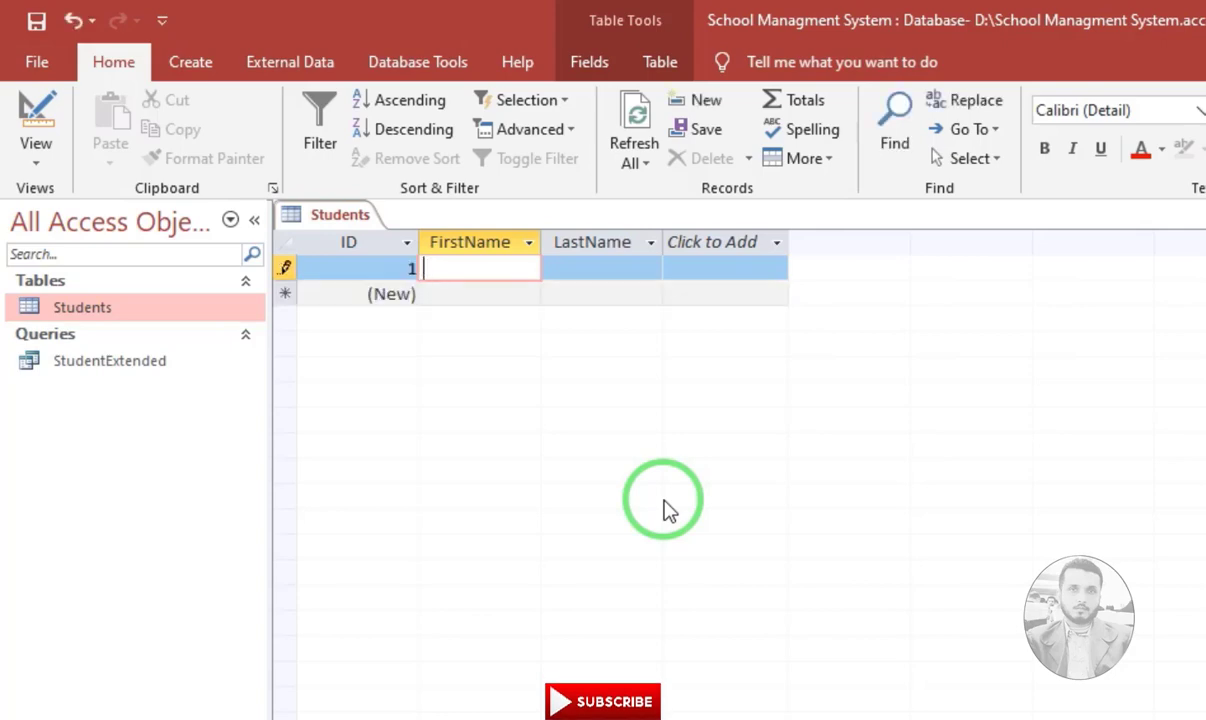
{"action": "key", "text": "Tab"}
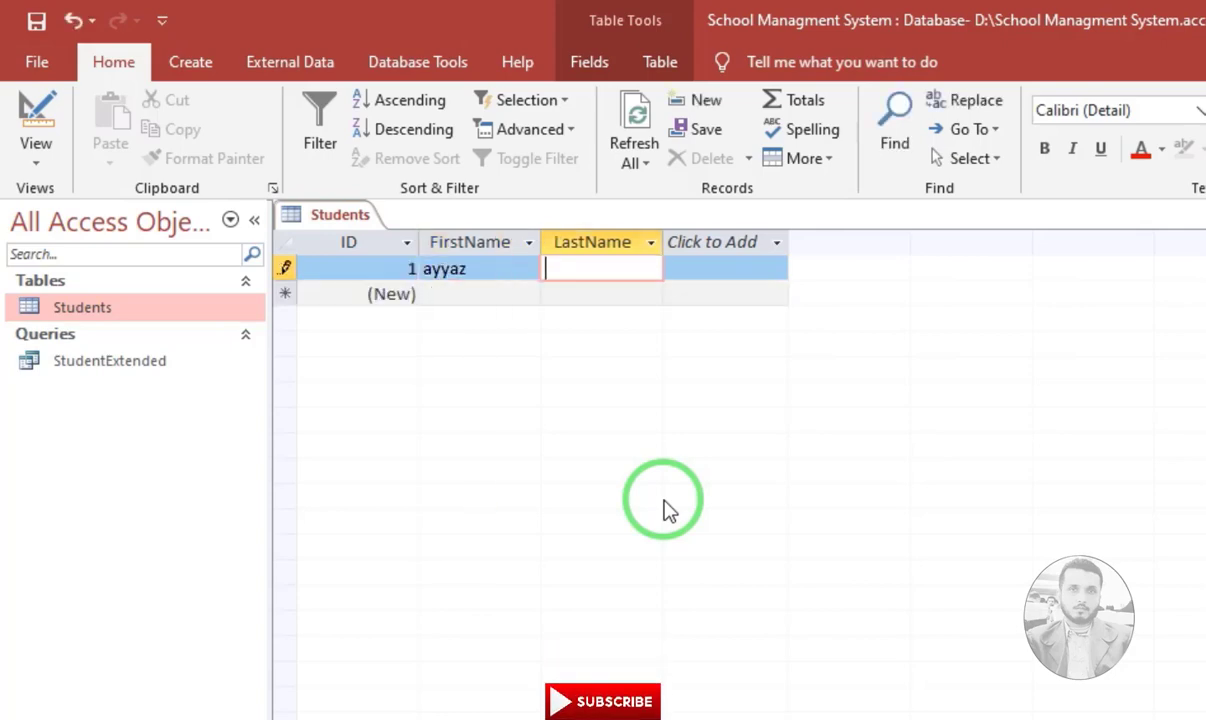
{"action": "key", "text": "Tab"}
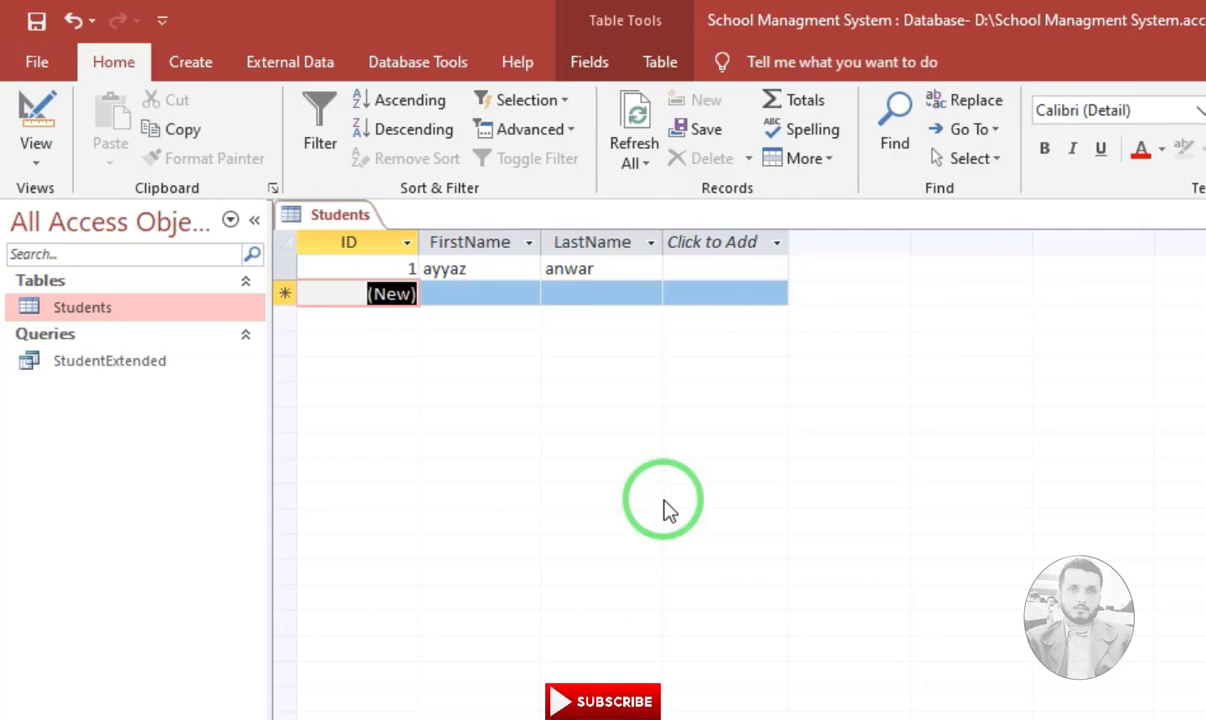
{"action": "key", "text": "Tab"}
{"action": "key", "text": "Tab"}
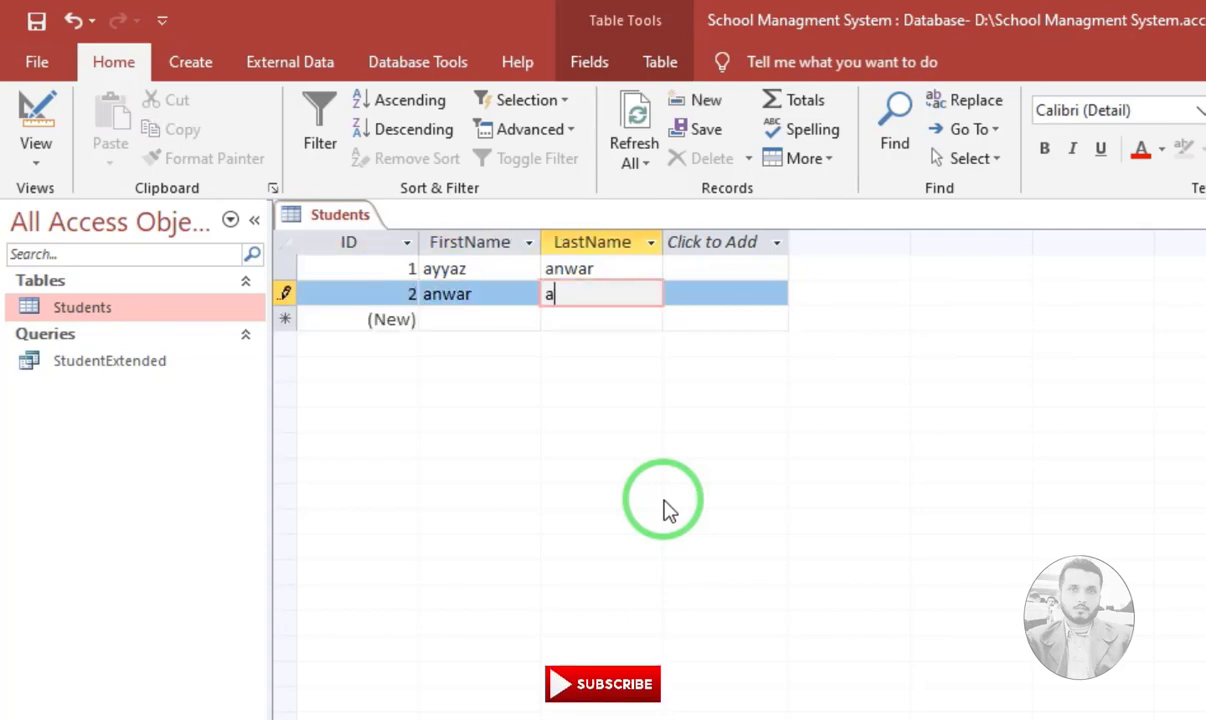
{"action": "key", "text": "Tab"}
{"action": "key", "text": "Tab"}
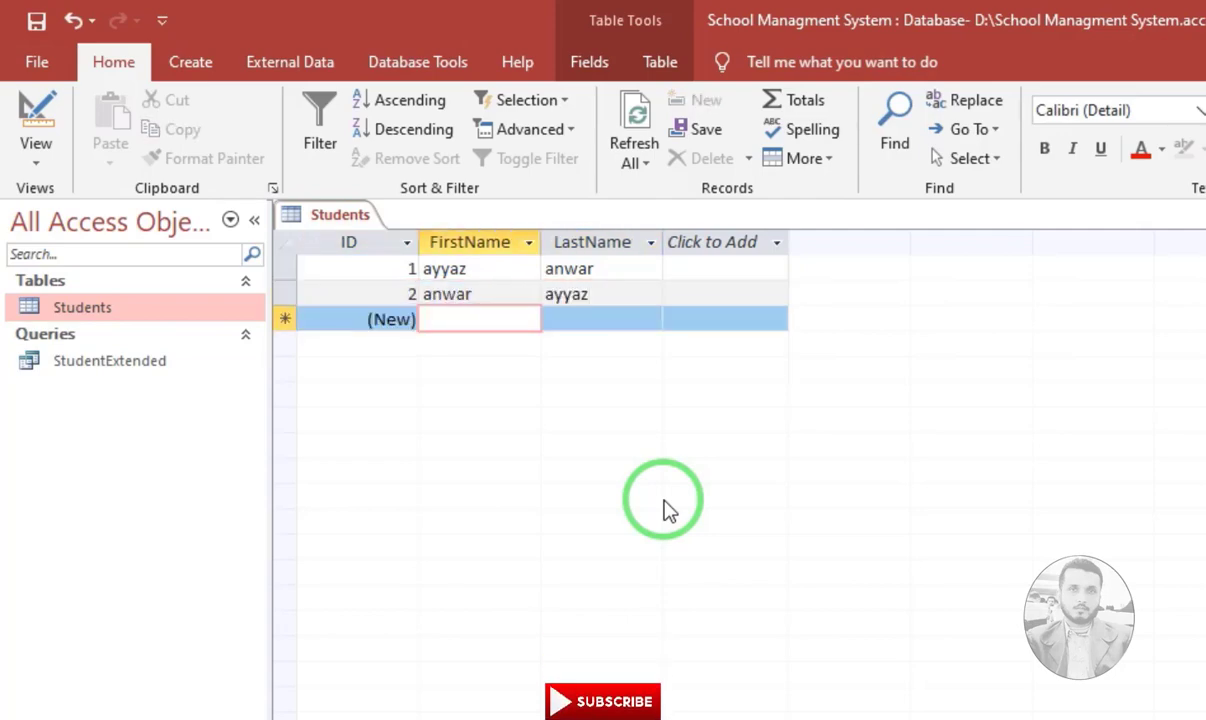
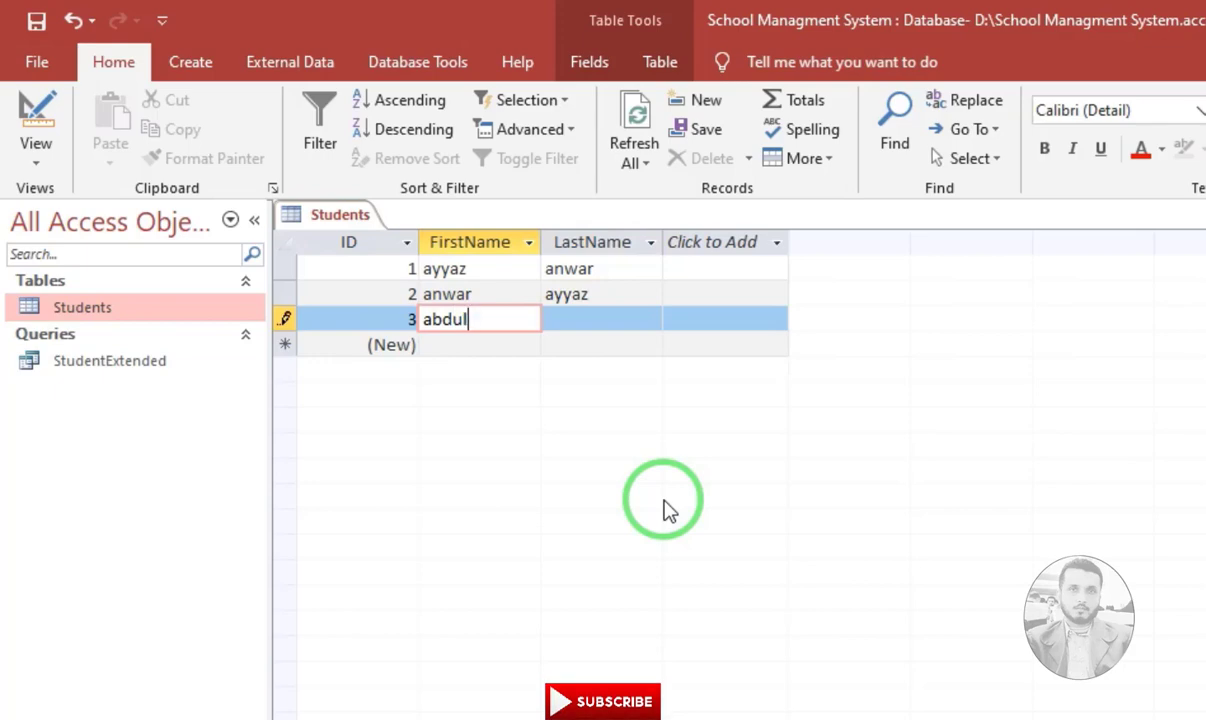
Enter the third student's first and last name, correcting a typo, and close the table
{"action": "key", "text": "Tab"}
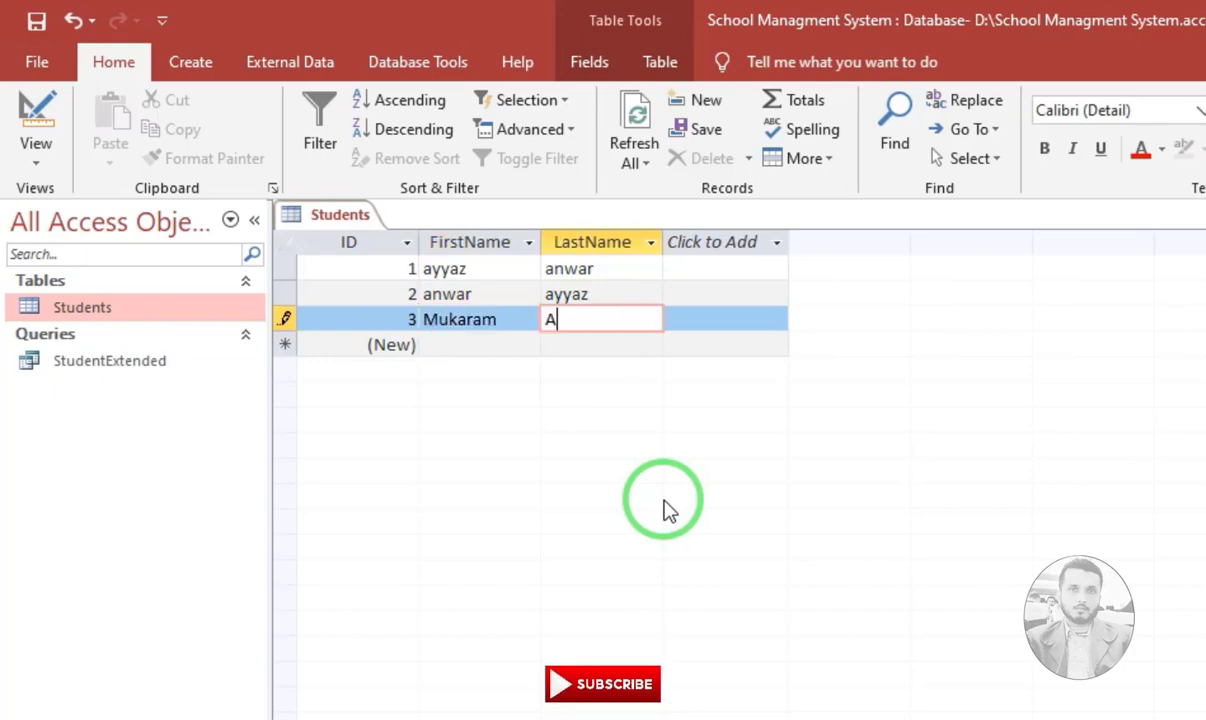
{"action": "key", "text": "Tab"}
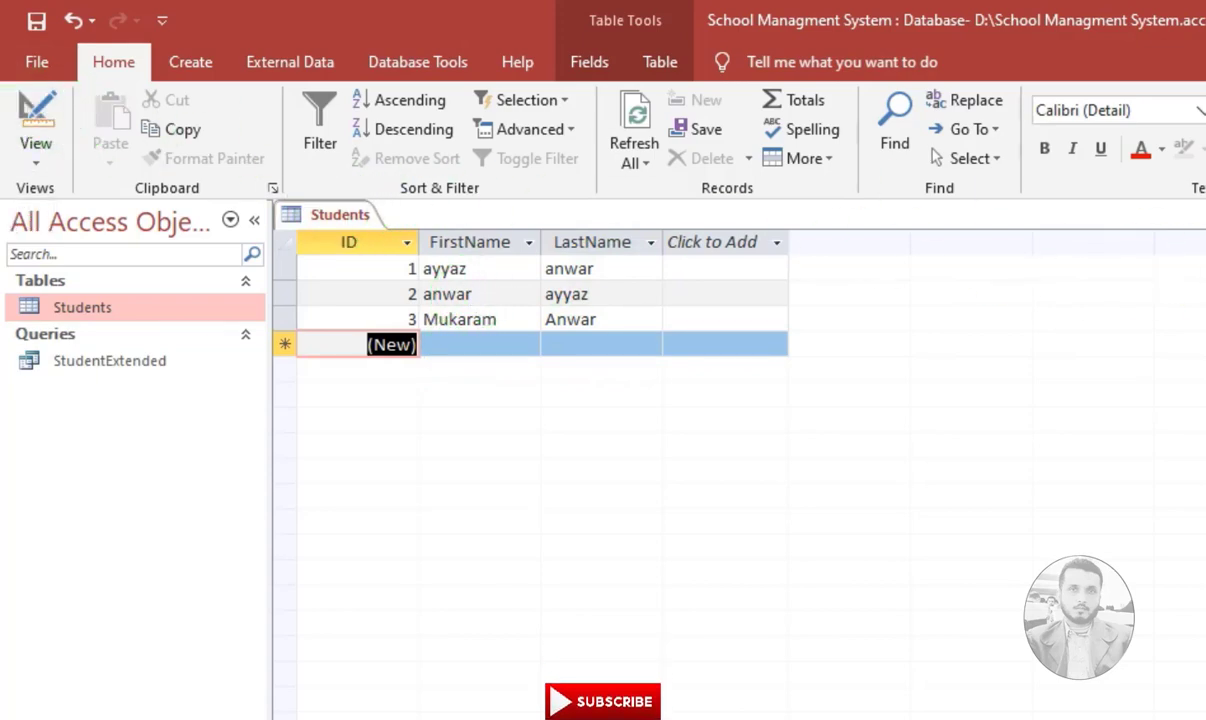
{"action": "key", "text": "ctrl+w"}
Add a student's first name as the FirstName criteria in StudentExtended and view the single matching record
{"action": "double_click", "coordinate": [115, 363]}
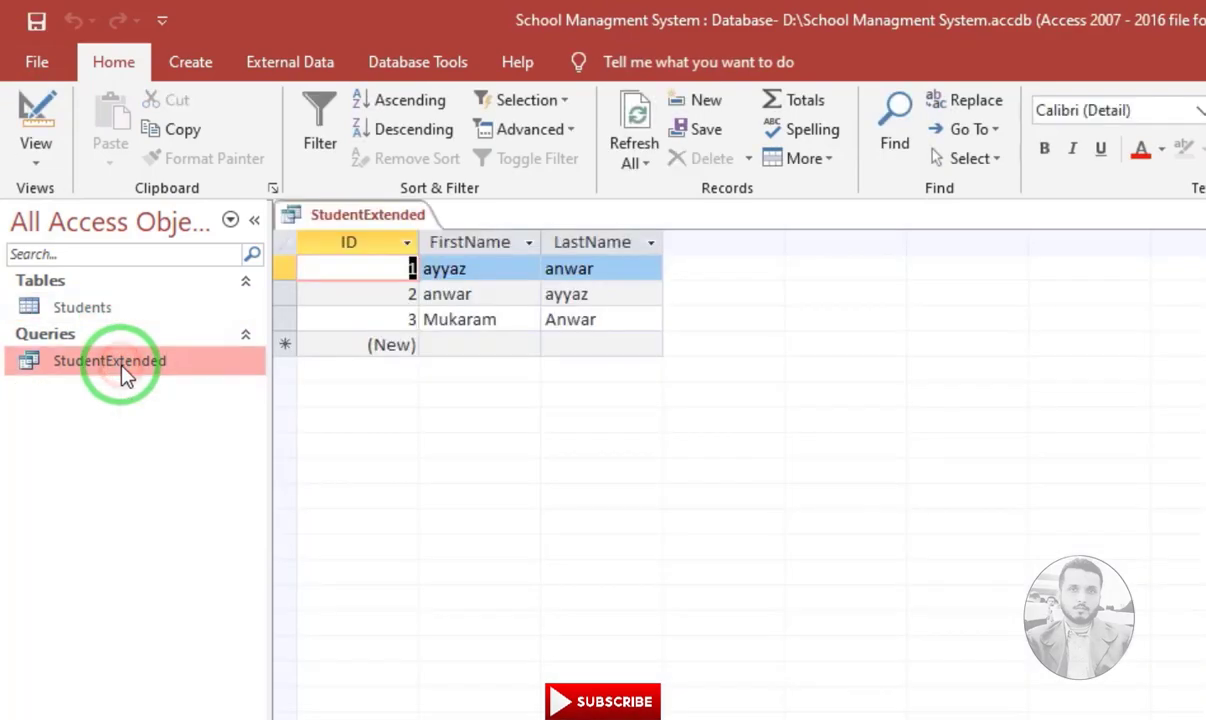
{"action": "left_click", "coordinate": [38, 127]}
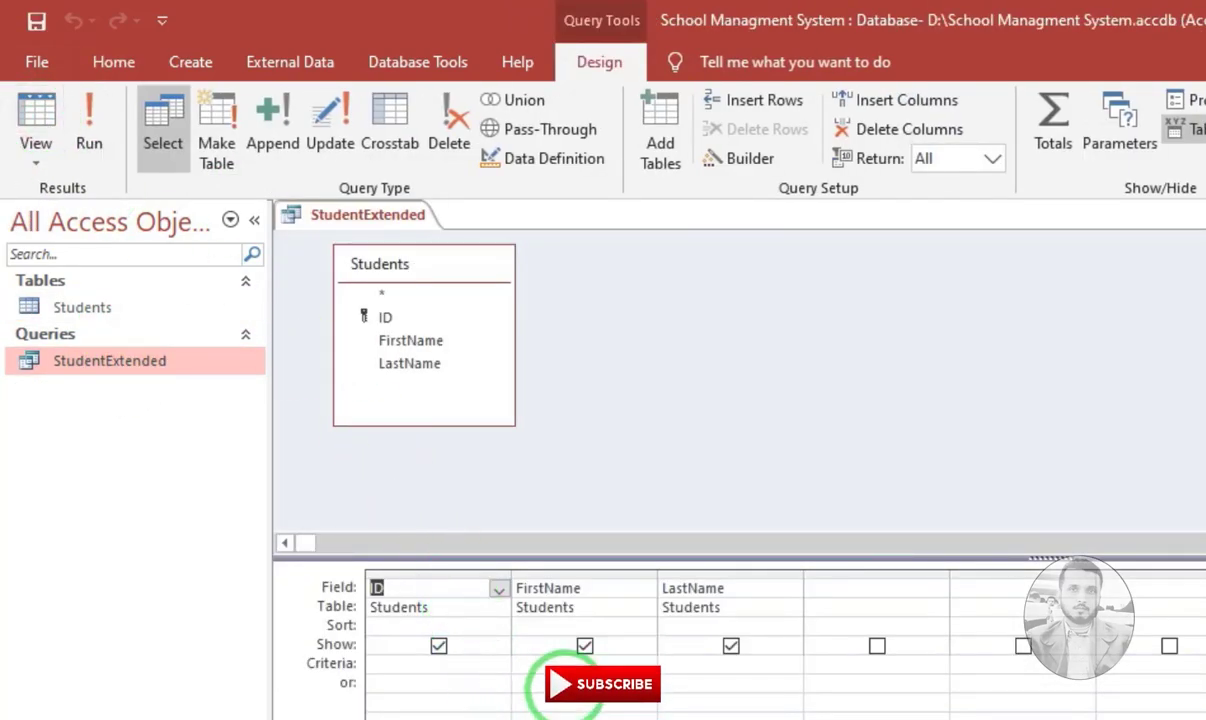
{"action": "left_click", "coordinate": [529, 665]}
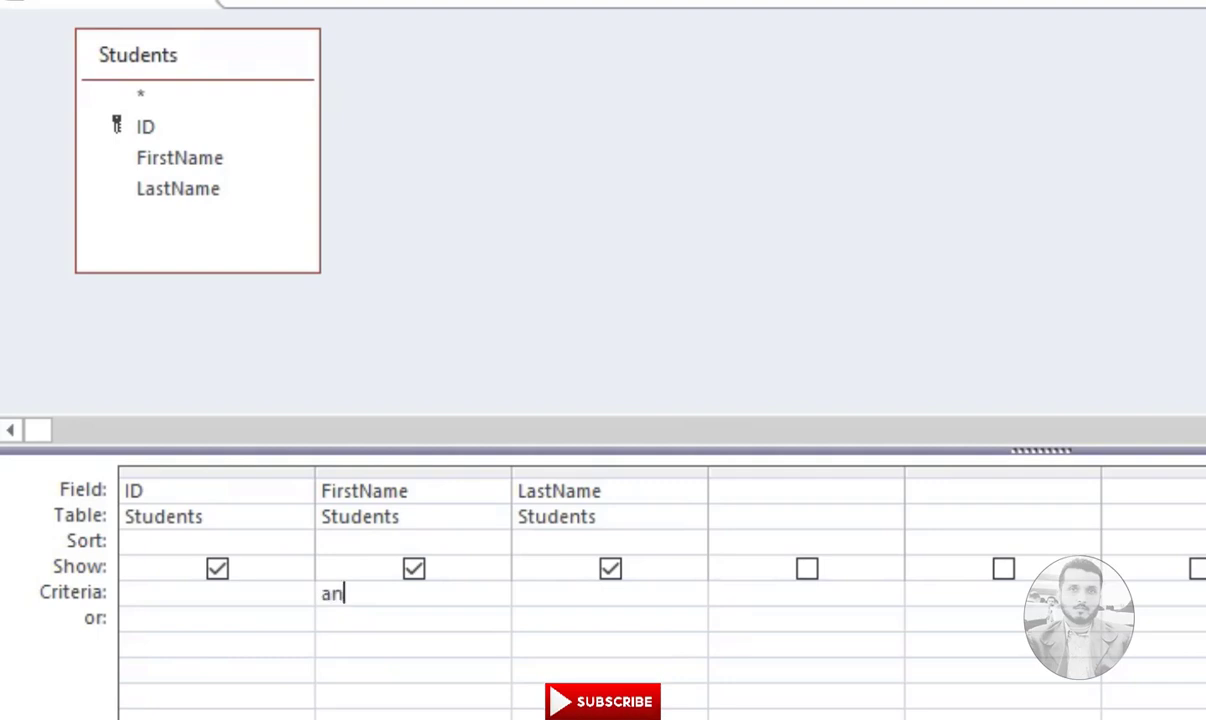
{"action": "type", "text": "r"}
{"action": "key", "text": "Tab"}
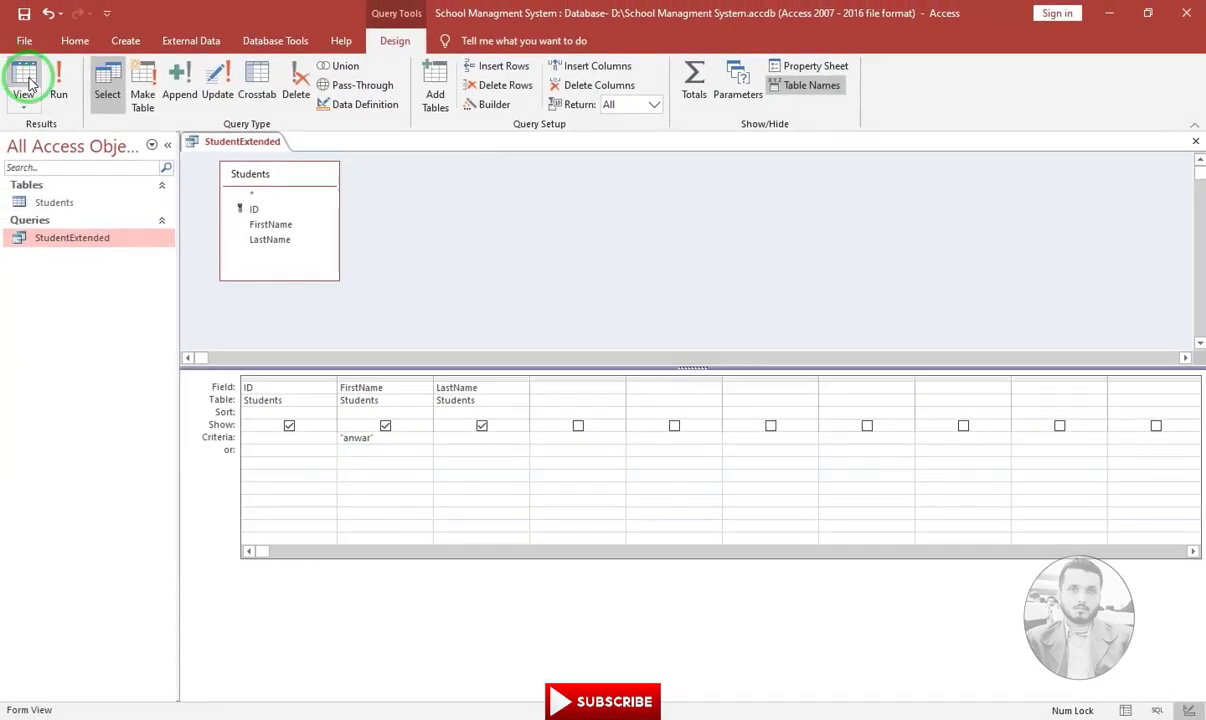
{"action": "left_click", "coordinate": [25, 82]}
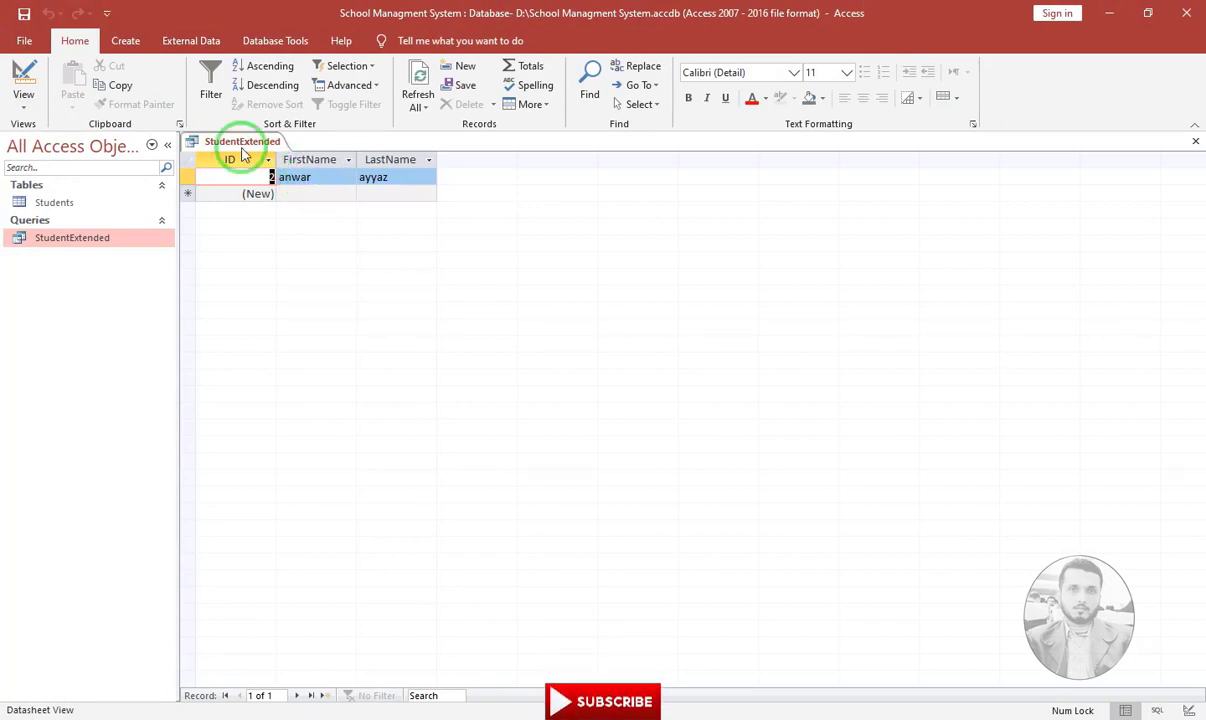
Move the name criteria from FirstName to LastName, run the query for two matches, and return to Design View
{"action": "left_click", "coordinate": [24, 78]}
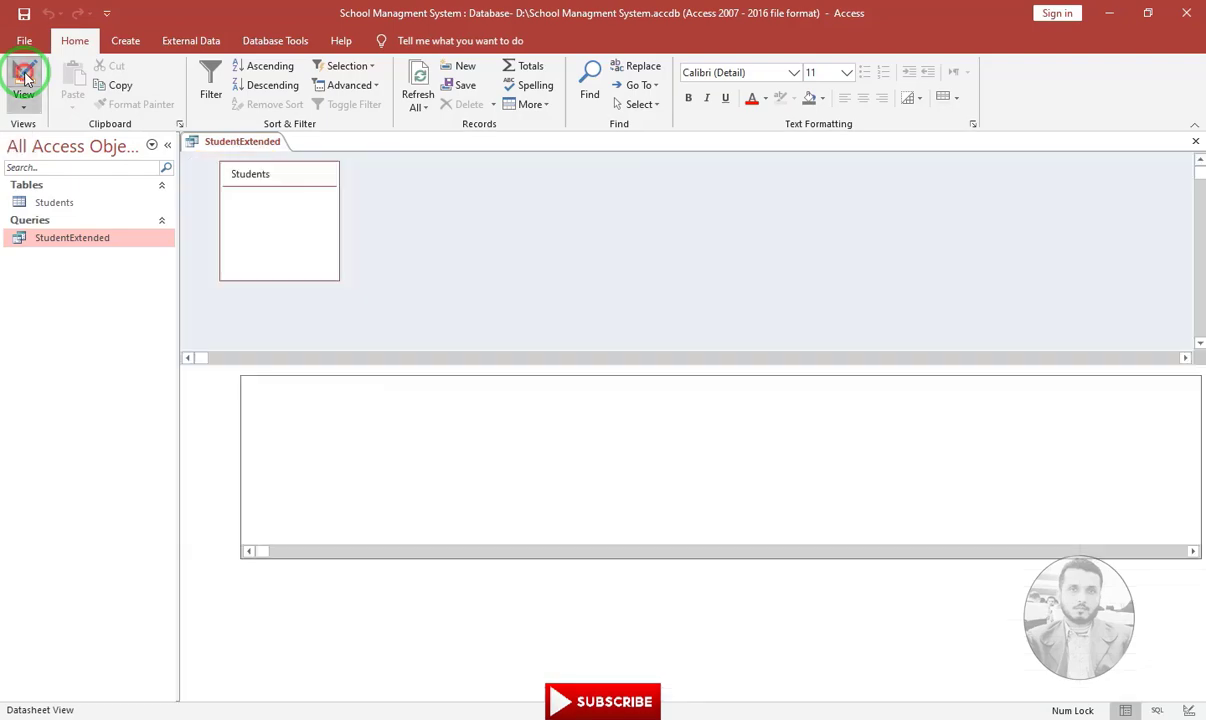
{"action": "left_click_drag", "start_coordinate": [377, 436], "coordinate": [311, 427]}
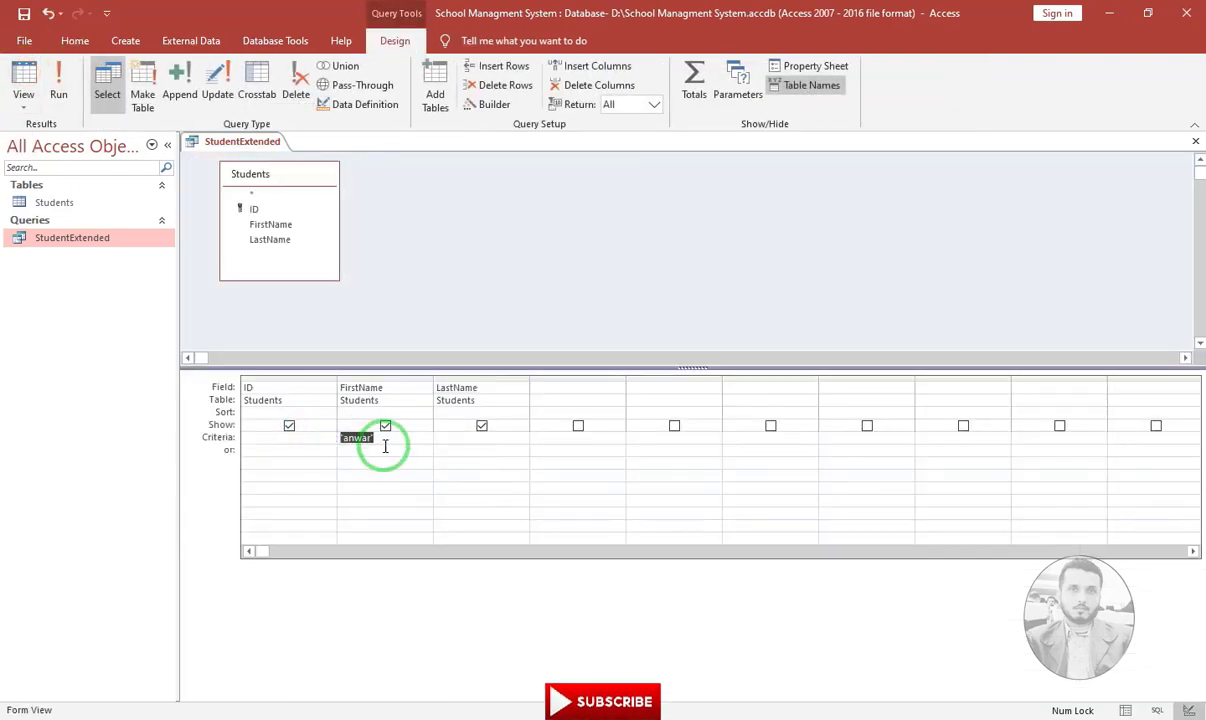
{"action": "key", "text": "Delete"}
{"action": "left_click", "coordinate": [459, 436]}
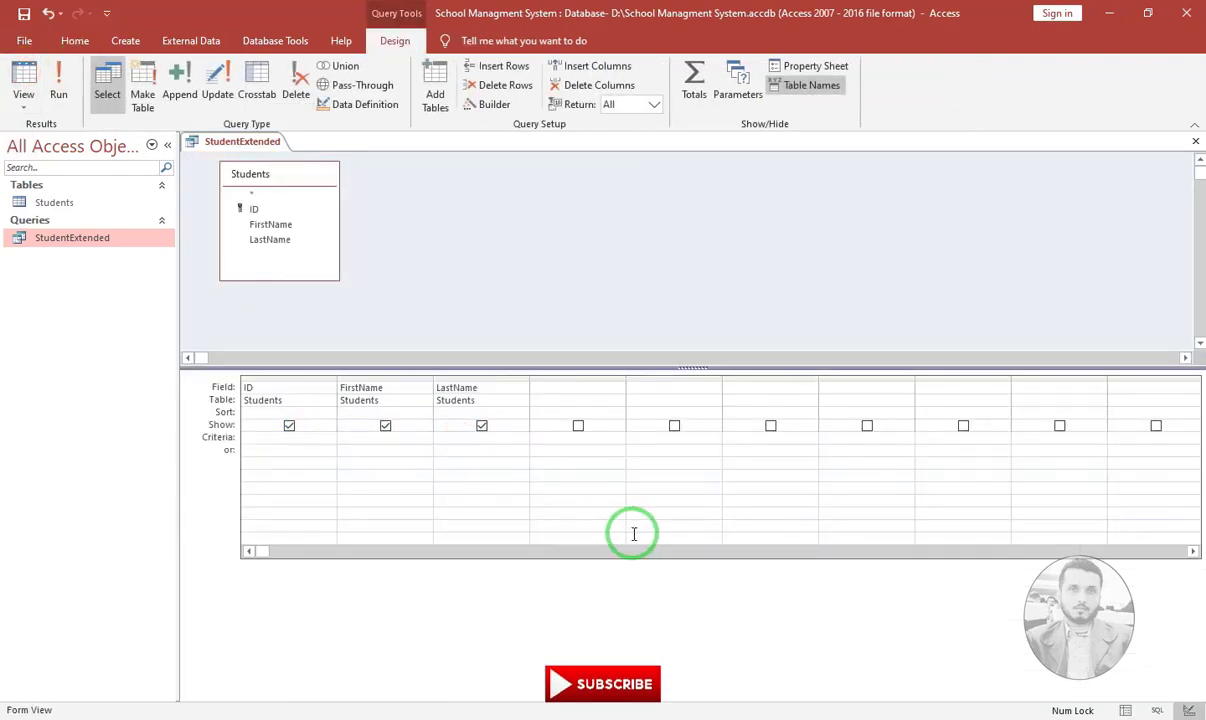
{"action": "type", "text": "anwa"}
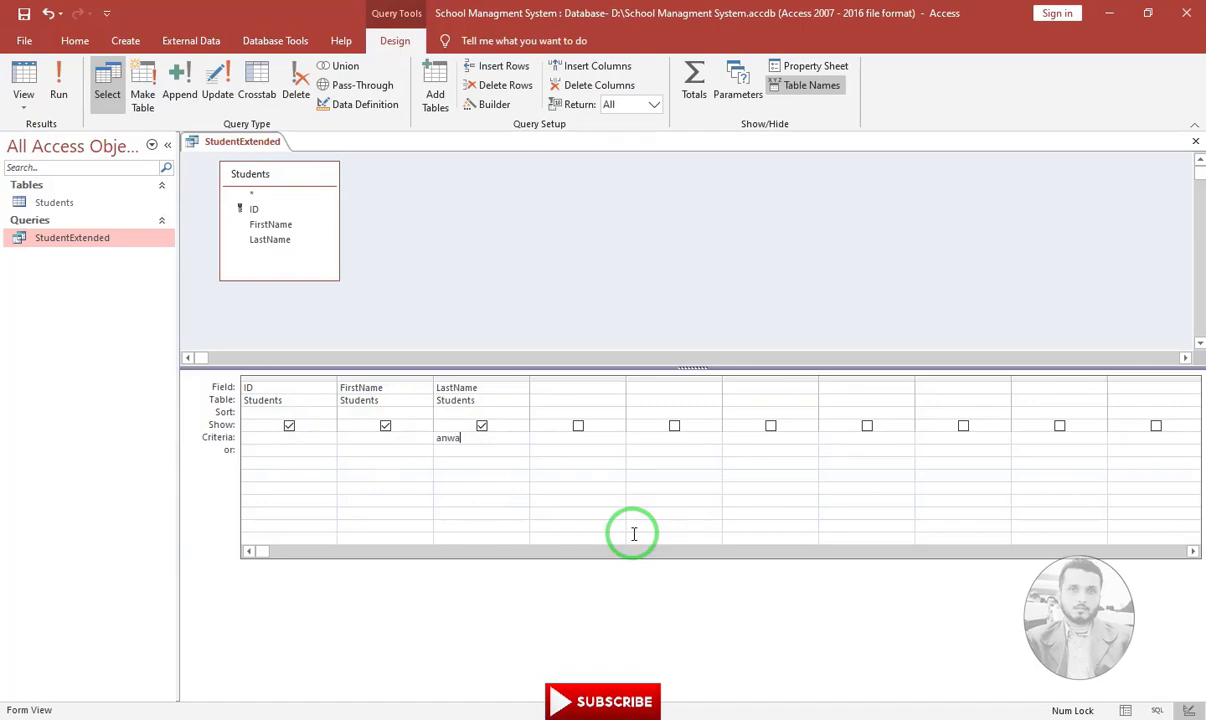
{"action": "type", "text": "r"}
{"action": "key", "text": "Return"}
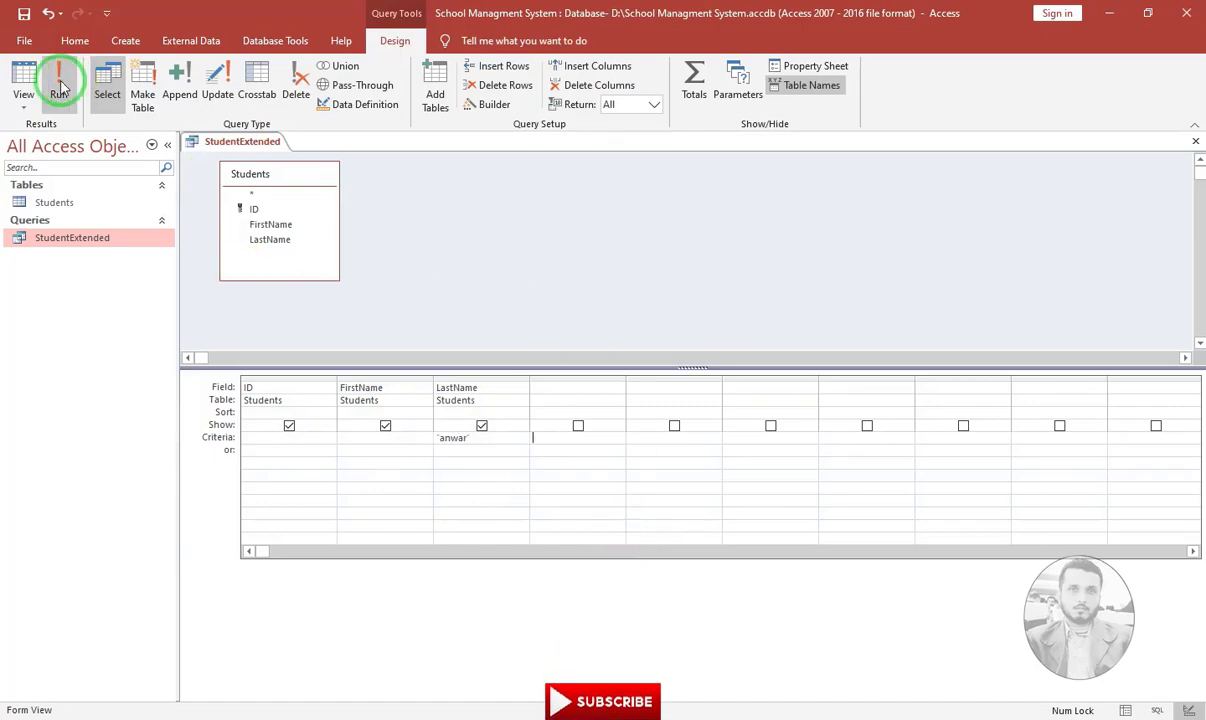
{"action": "left_click", "coordinate": [24, 72]}
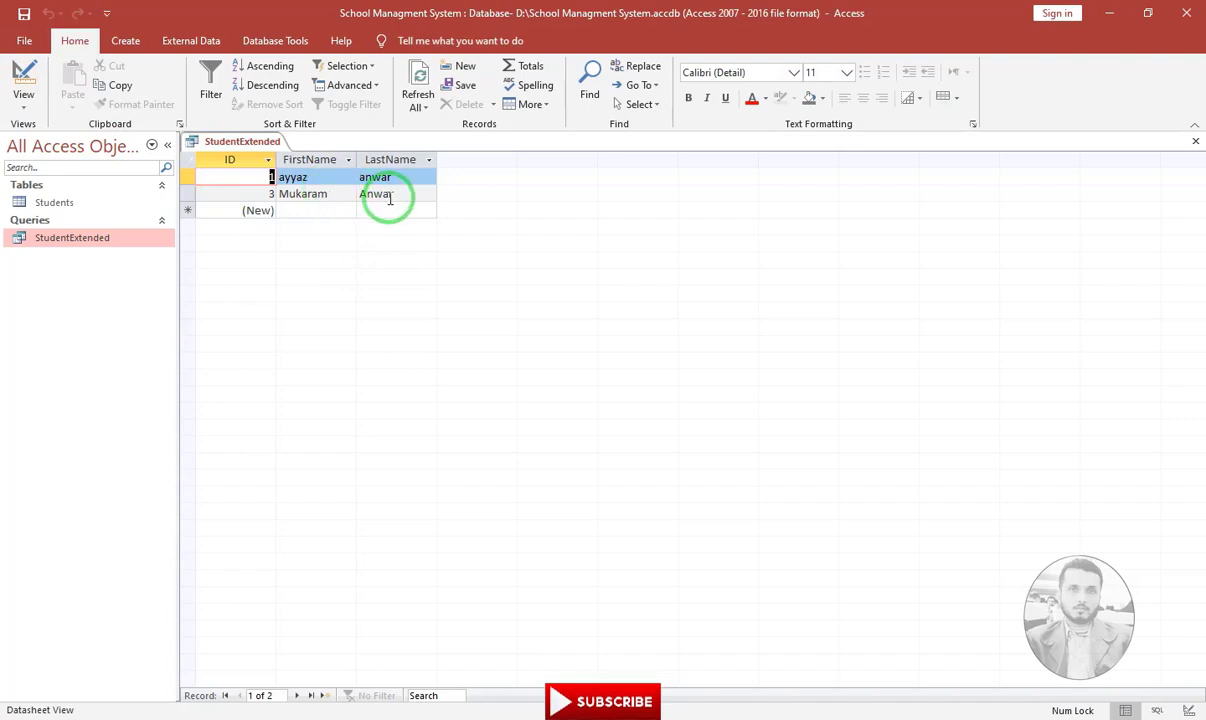
{"action": "left_click", "coordinate": [24, 74]}
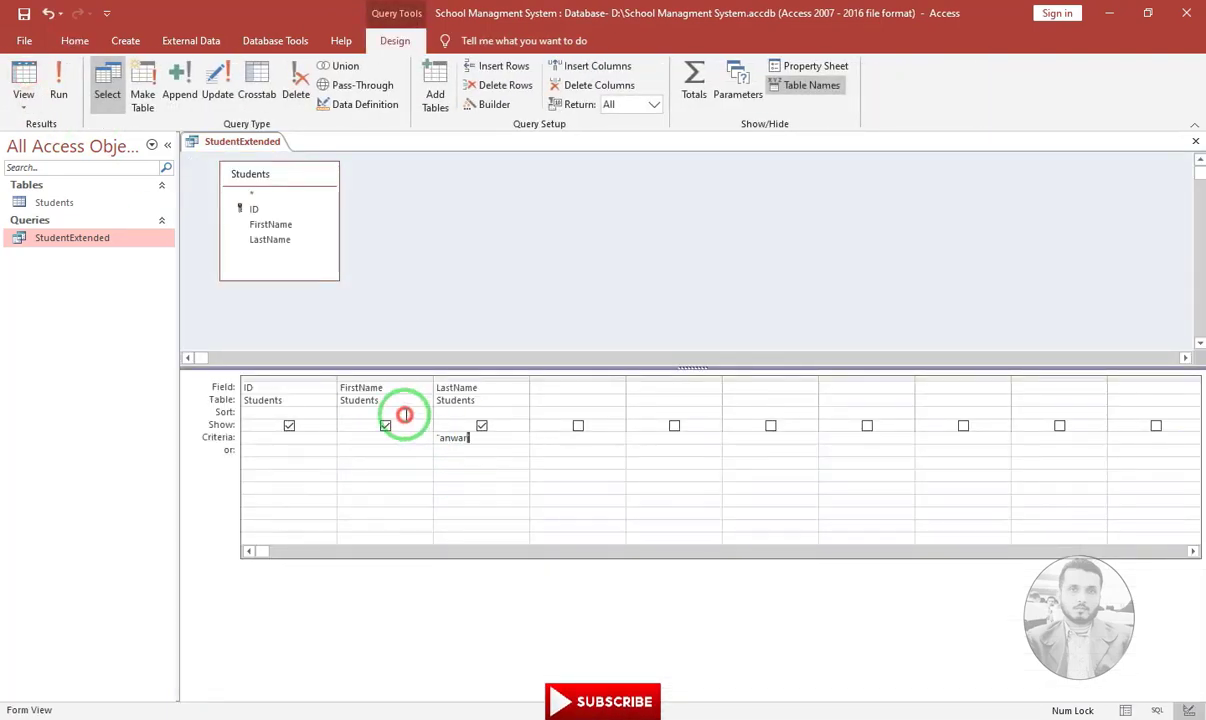
Replace the LastName criteria with a first-name prompt and dismiss the resulting invalid-name error
{"action": "key", "text": "shift+Tab"}
{"action": "key", "text": "Delete"}
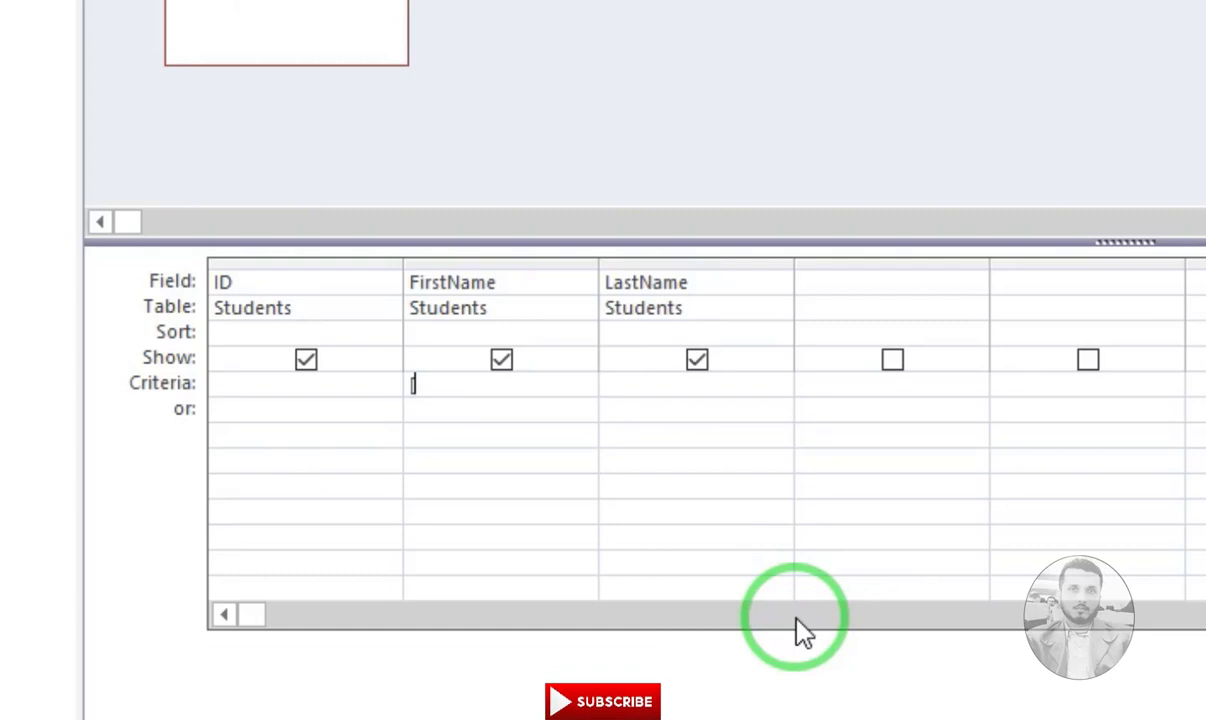
{"action": "type", "text": "F"}
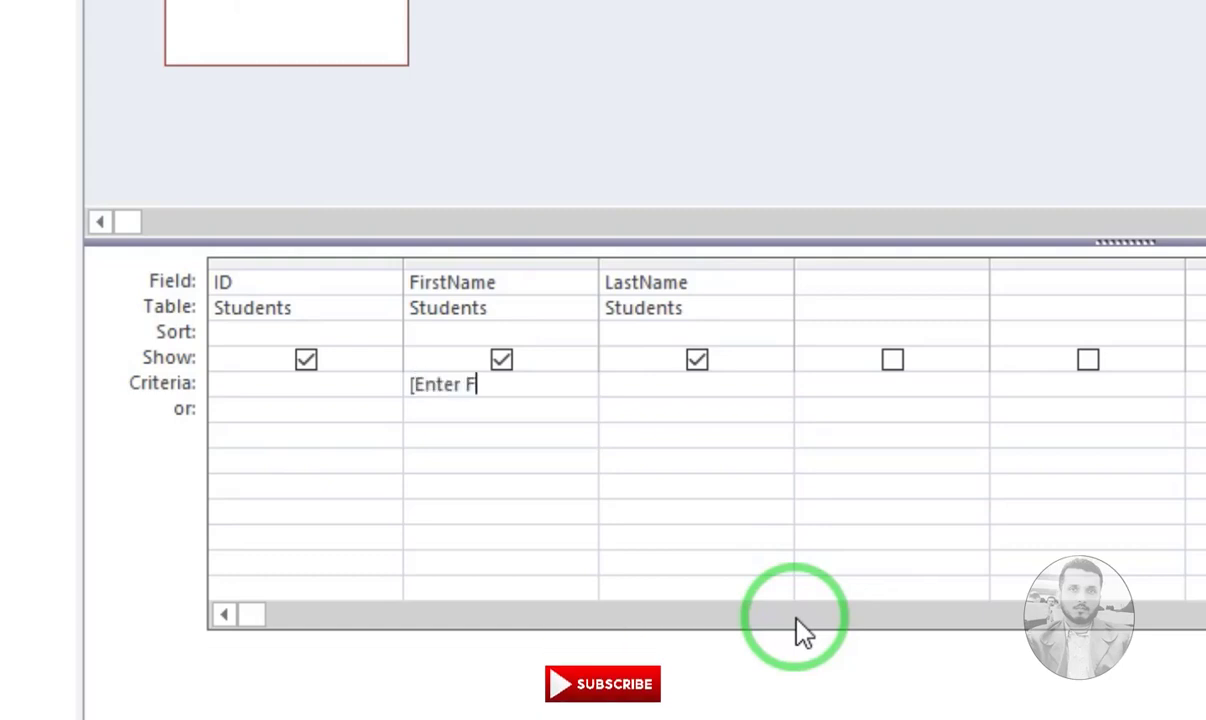
{"action": "type", "text": "irst "}
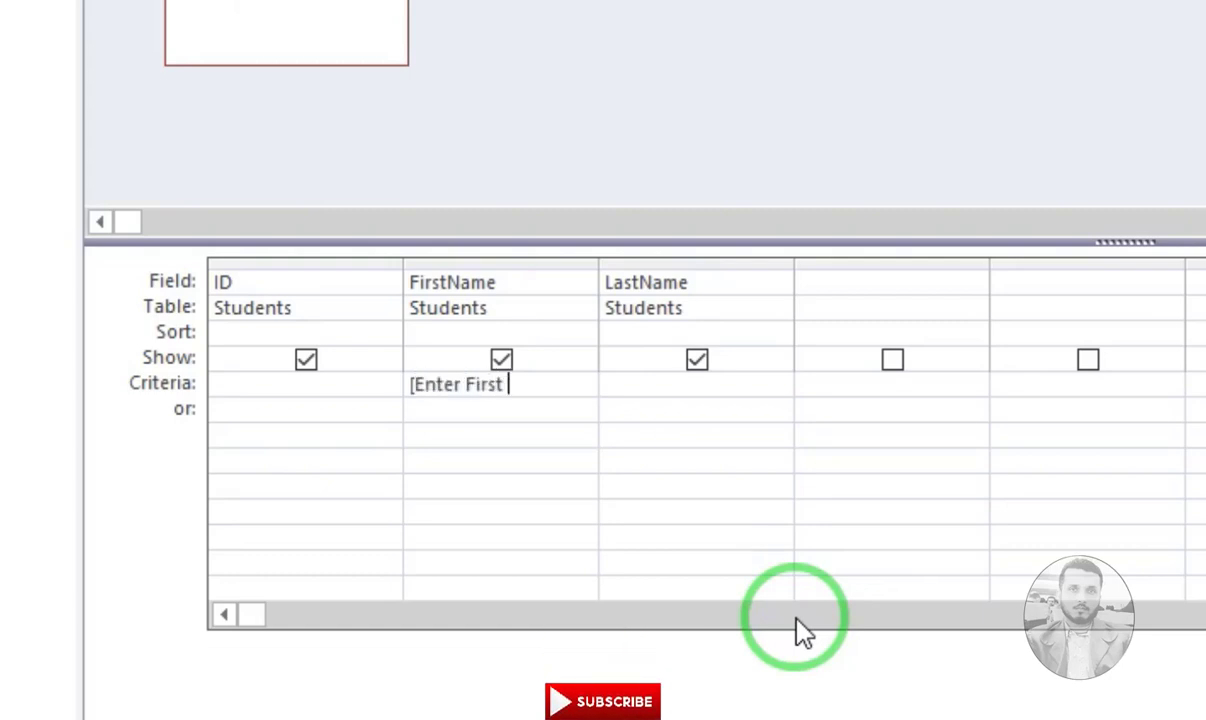
{"action": "type", "text": "Name !]"}
{"action": "key", "text": "Tab"}
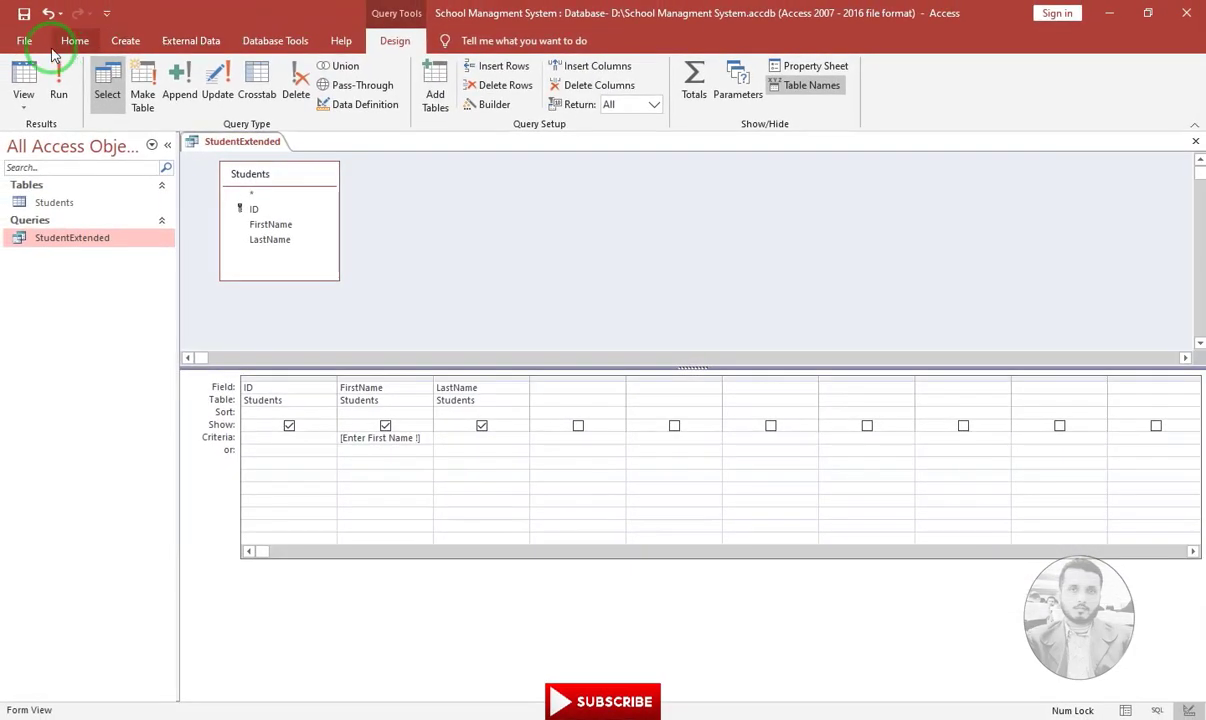
{"action": "left_click", "coordinate": [22, 75]}
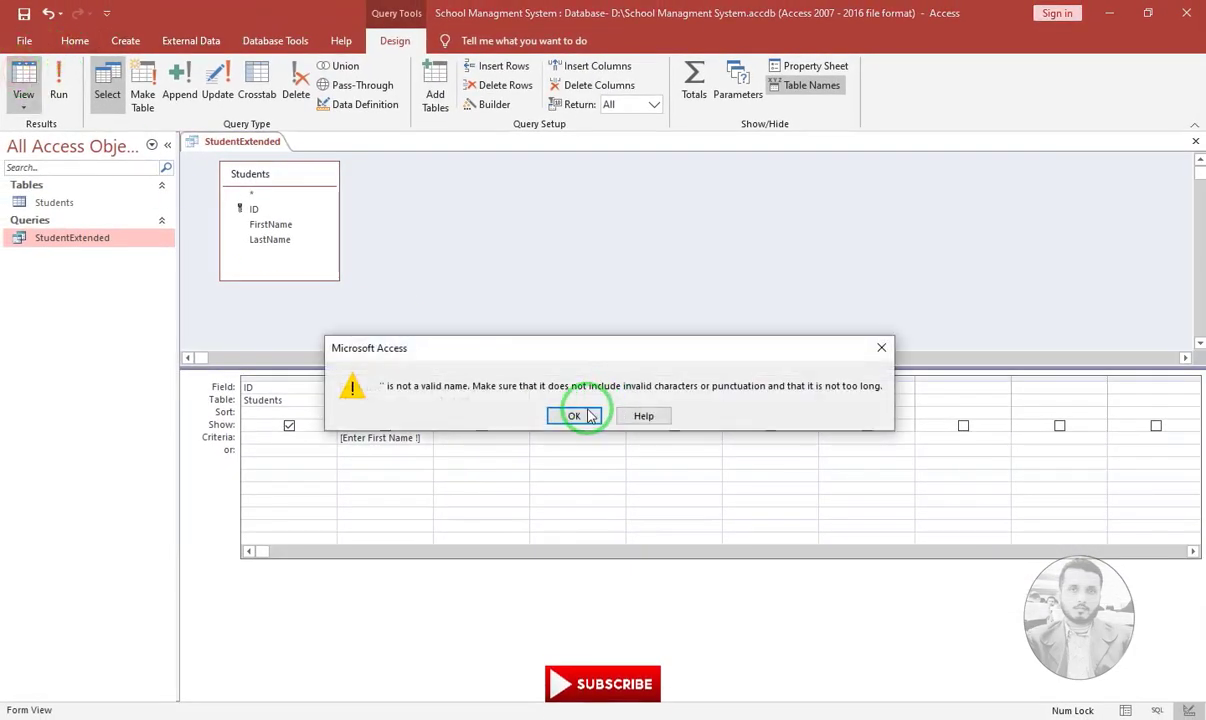
{"action": "left_click", "coordinate": [573, 415]}
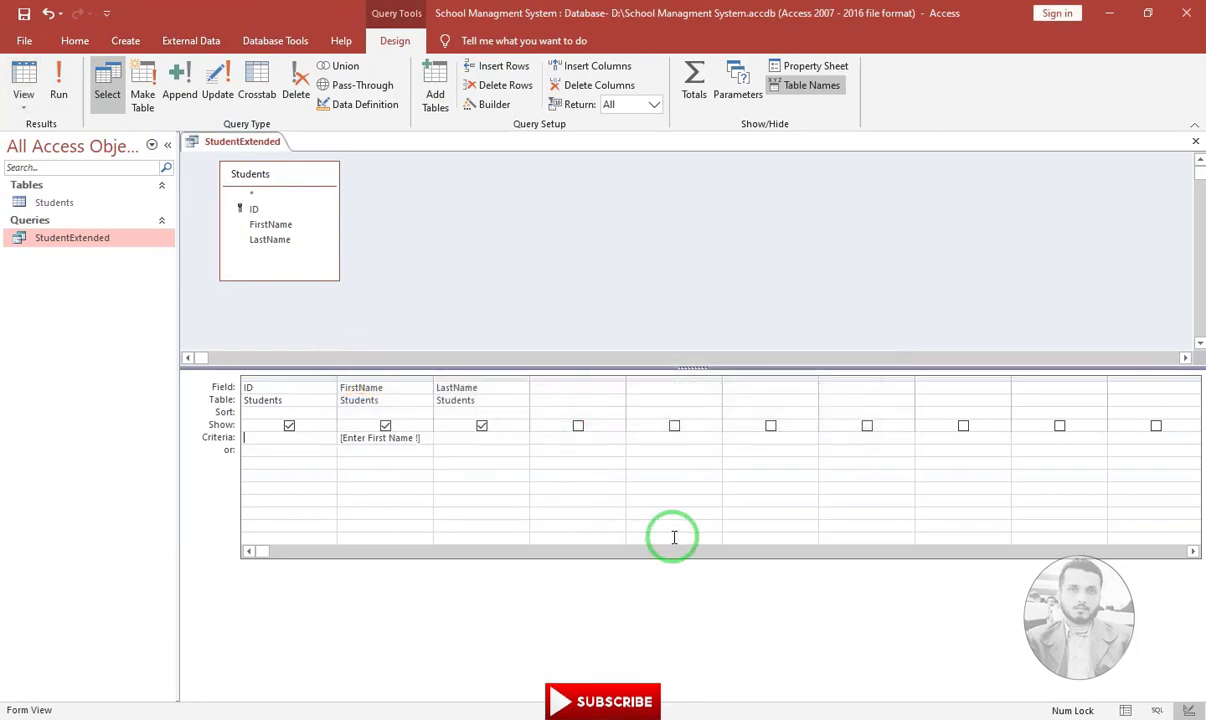
Correct the criteria to [Enter First Name] and run the query for a student's first name
{"action": "key", "text": "Tab"}
{"action": "key", "text": "F2"}
{"action": "type", "text": "]"}
{"action": "key", "text": "Tab"}
{"action": "left_click", "coordinate": [30, 80]}
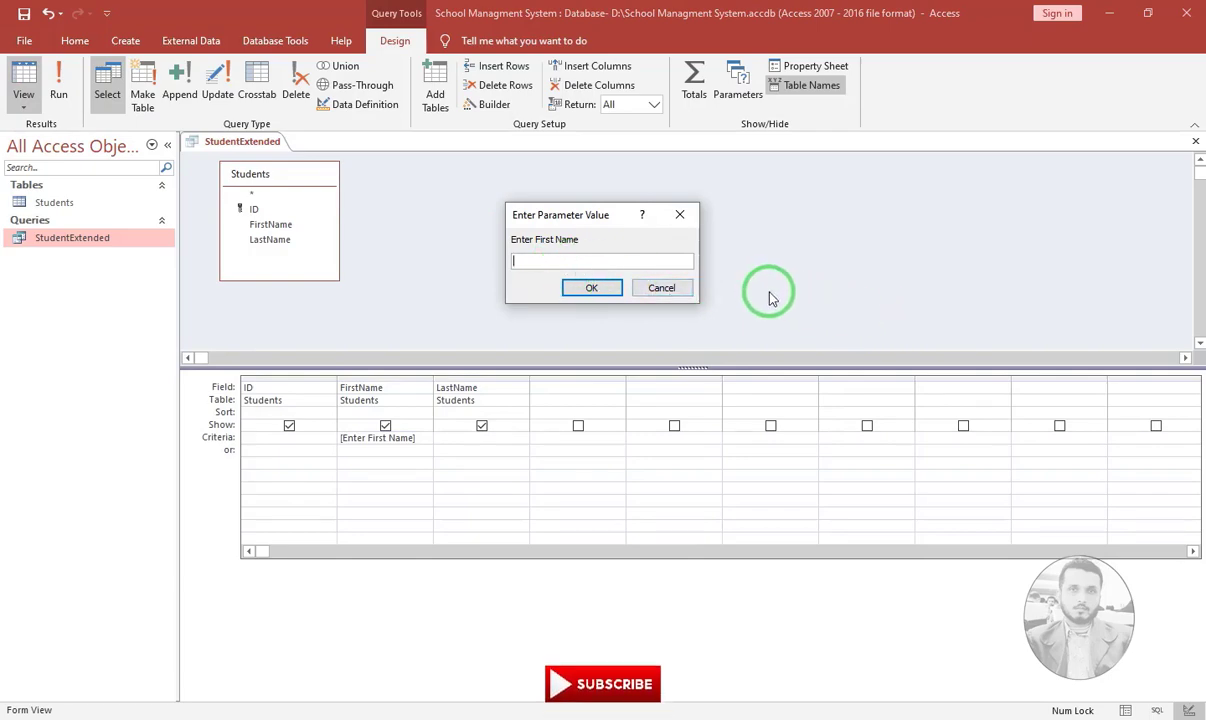
{"action": "type", "text": "z"}
{"action": "key", "text": "Return"}
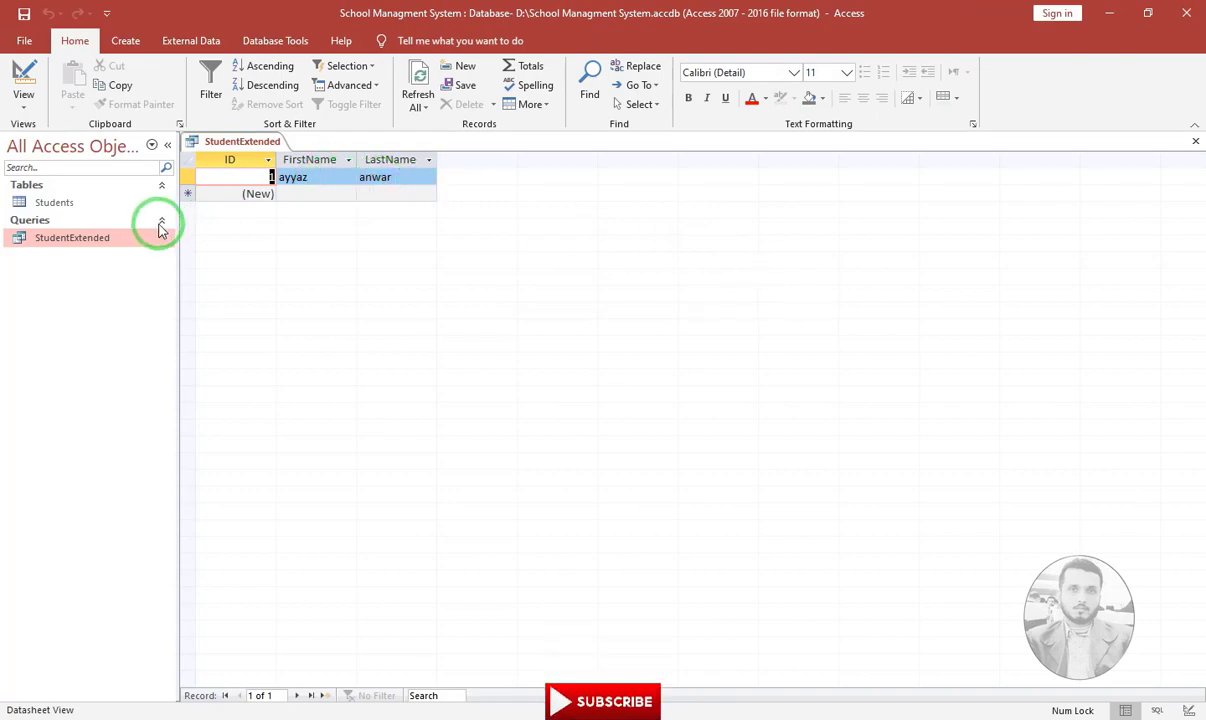
Change record 2's first name in the Students table and rerun StudentExtended for that name
{"action": "double_click", "coordinate": [92, 202]}
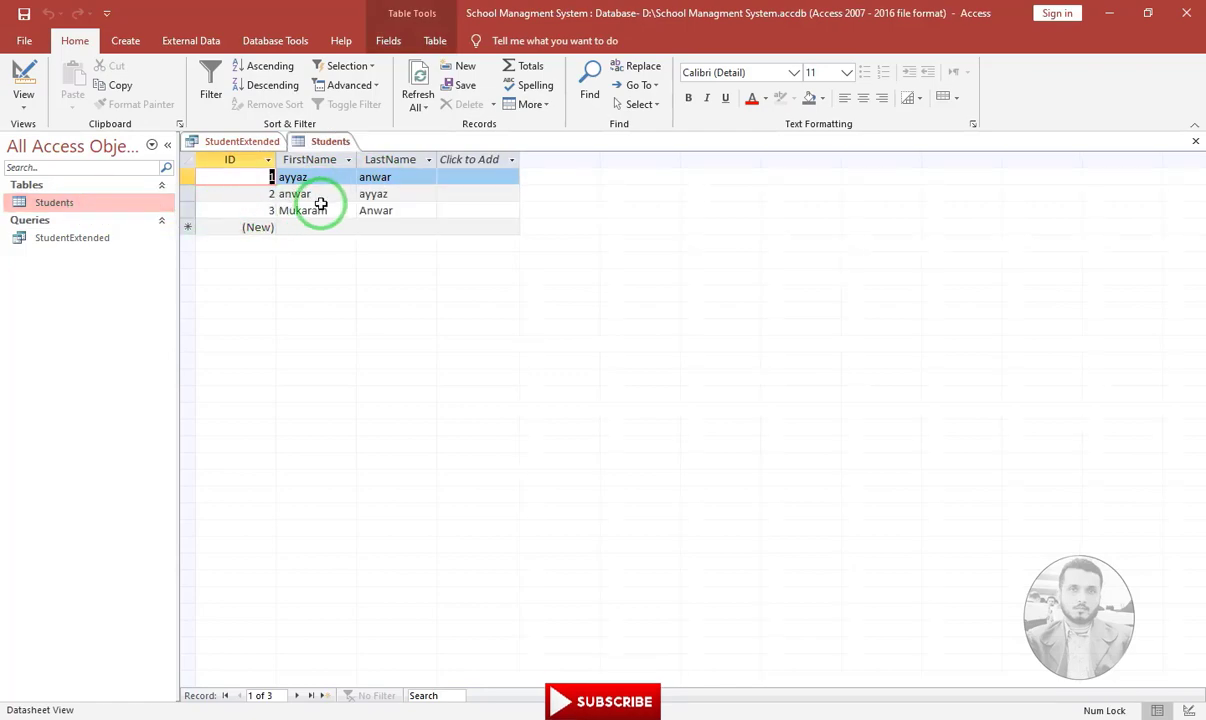
{"action": "left_click", "coordinate": [327, 195]}
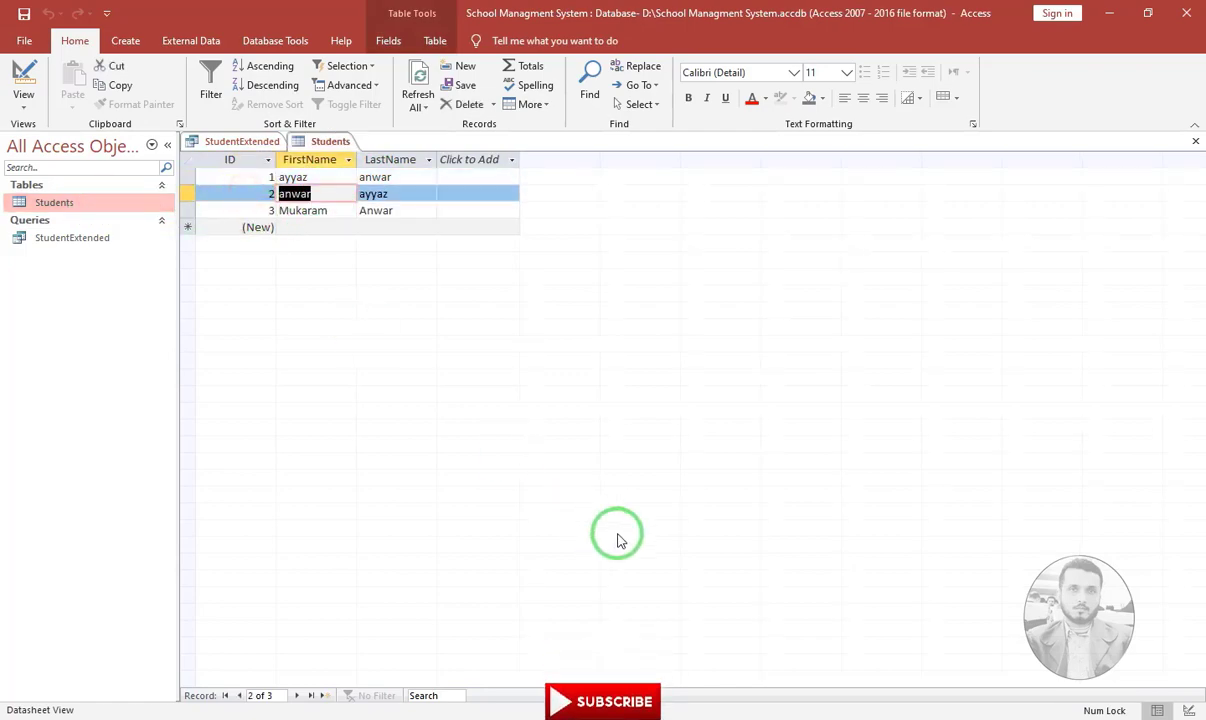
{"action": "type", "text": "ayyaz"}
{"action": "key", "text": "Tab"}
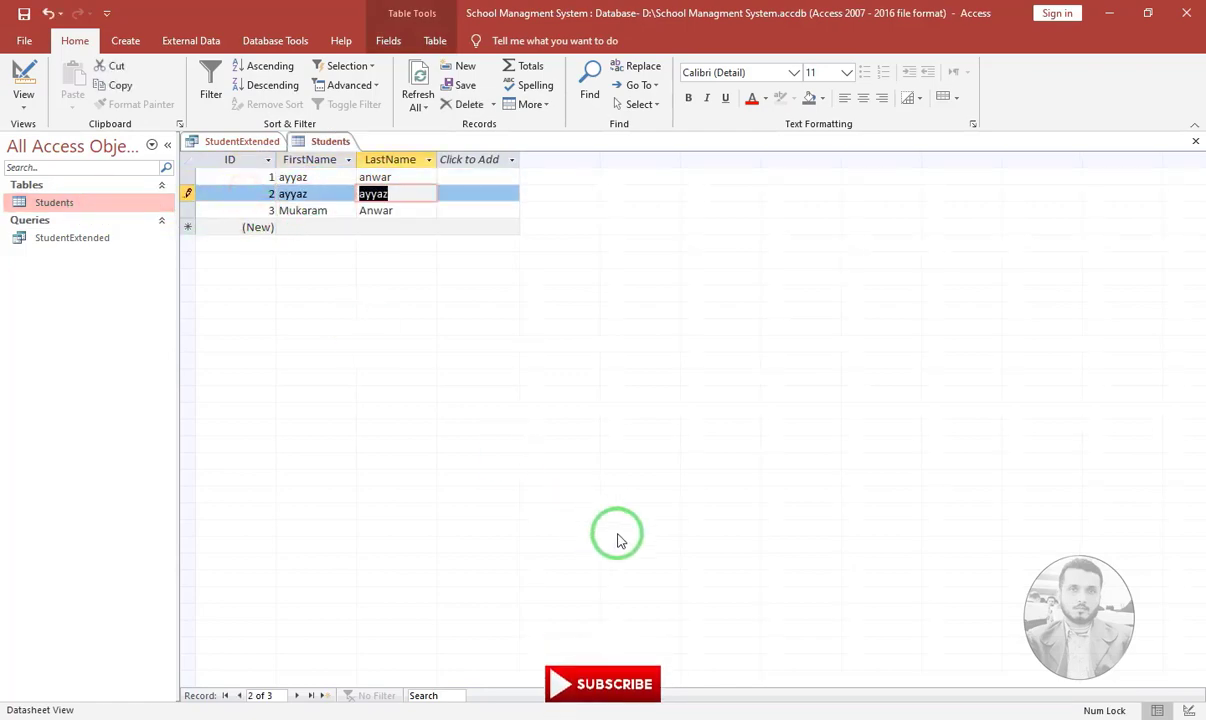
{"action": "key", "text": "ctrl+w"}
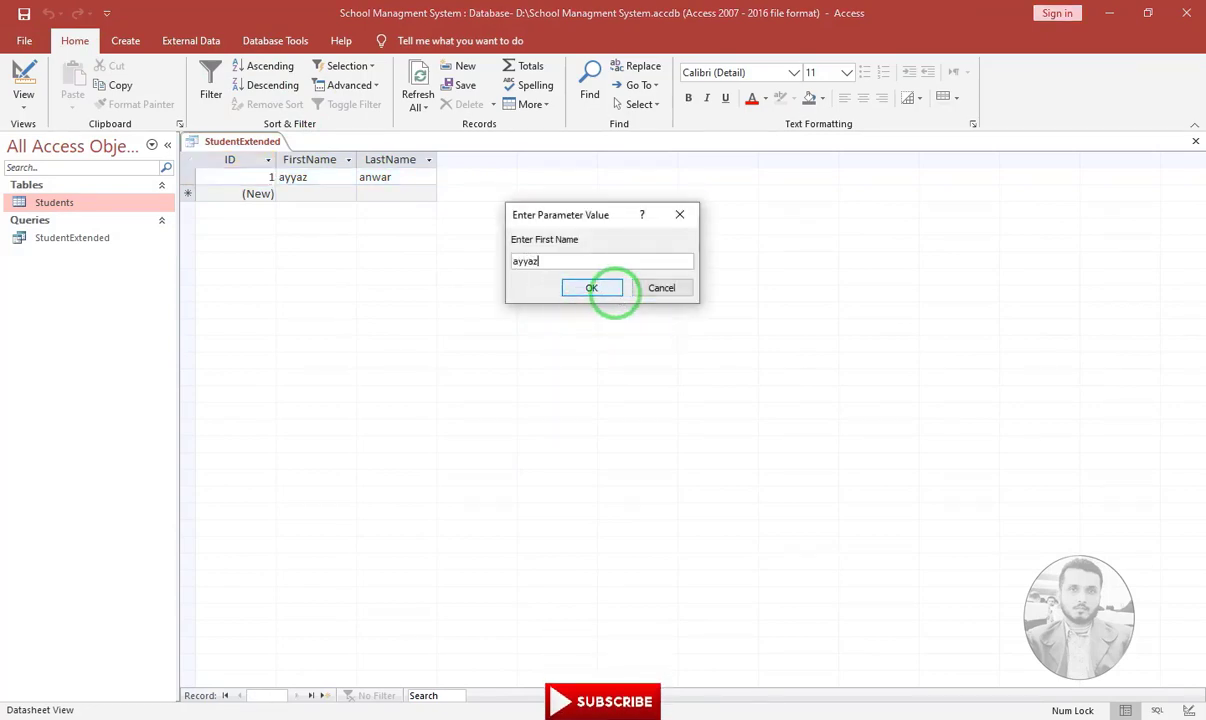
{"action": "left_click", "coordinate": [614, 293]}
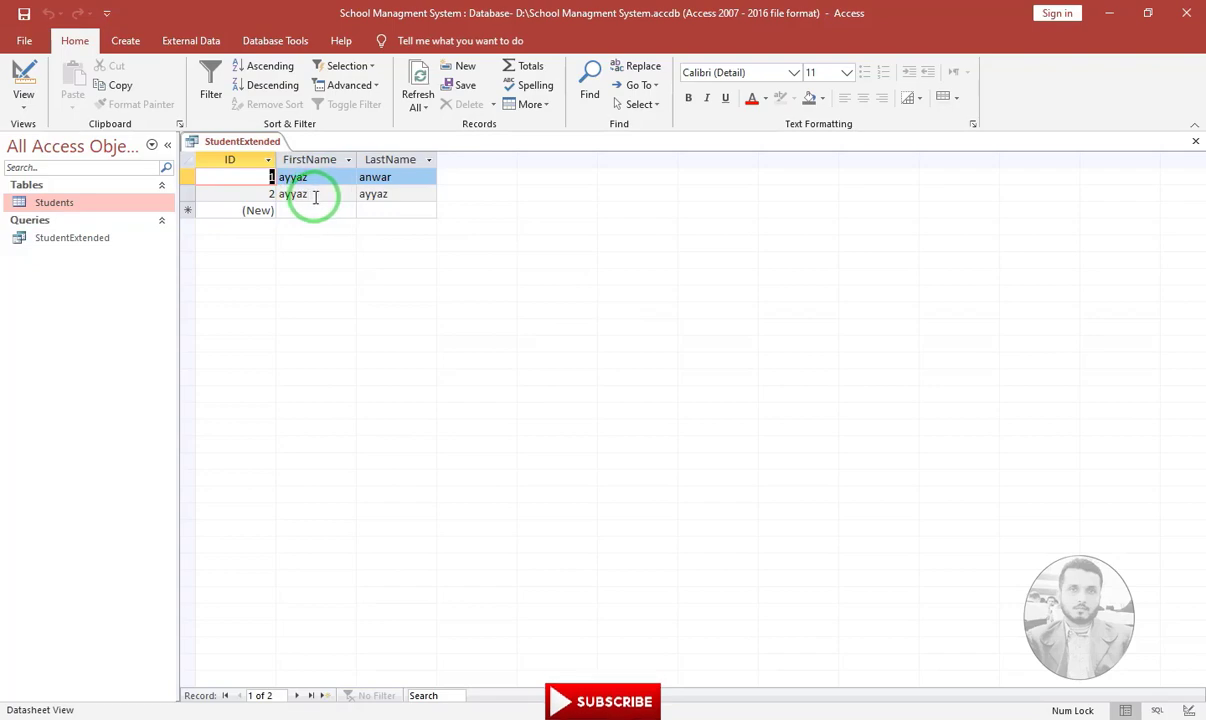
Close the StudentExtended query, saving its design changes, with the Create ribbon left showing
{"action": "left_click", "coordinate": [1195, 143]}
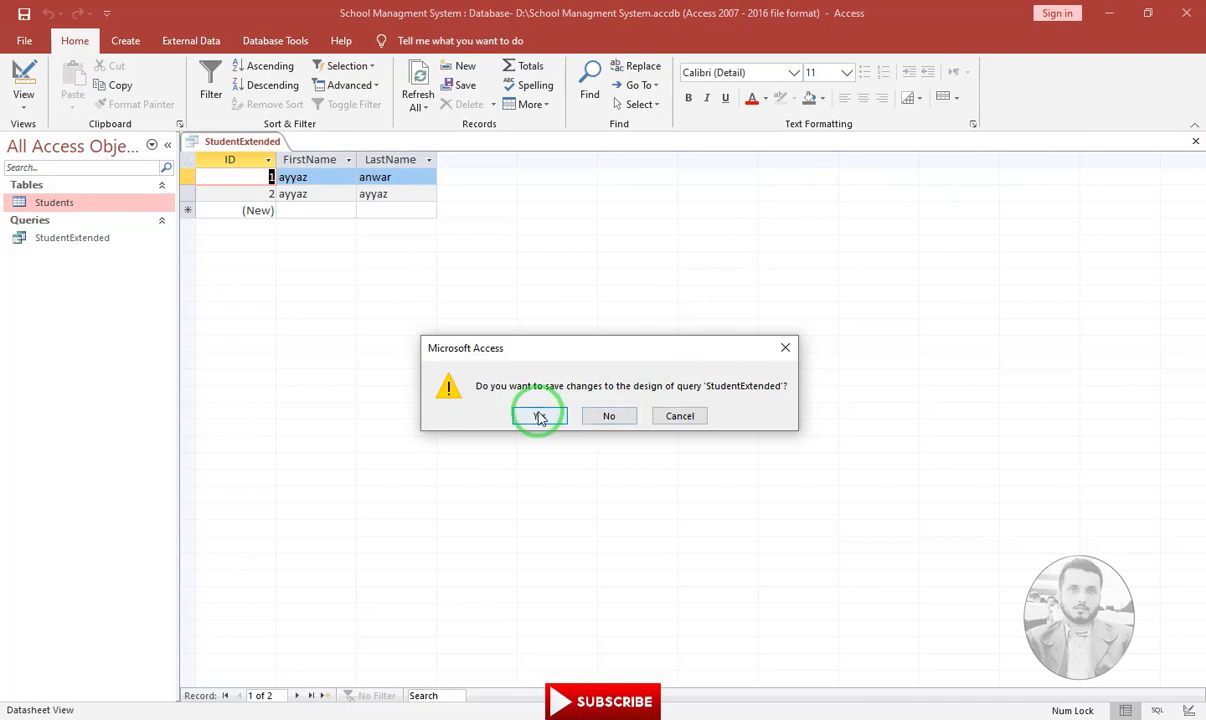
{"action": "left_click", "coordinate": [540, 416]}
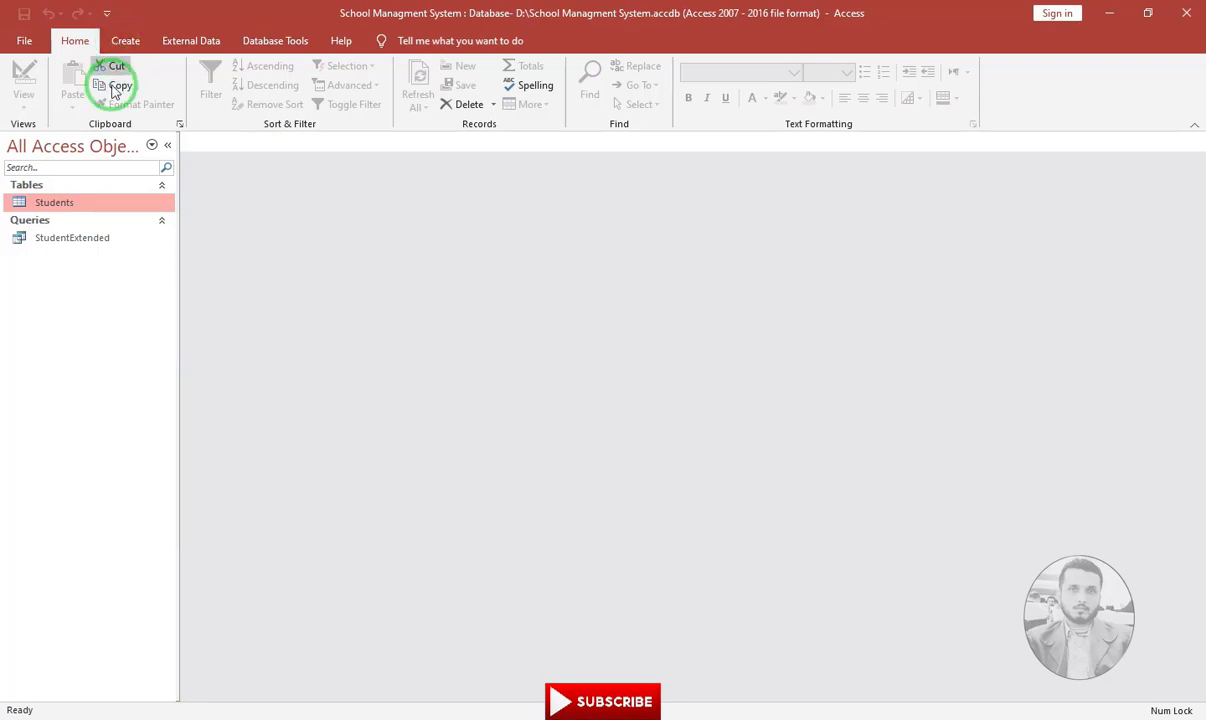
{"action": "left_click", "coordinate": [125, 41]}
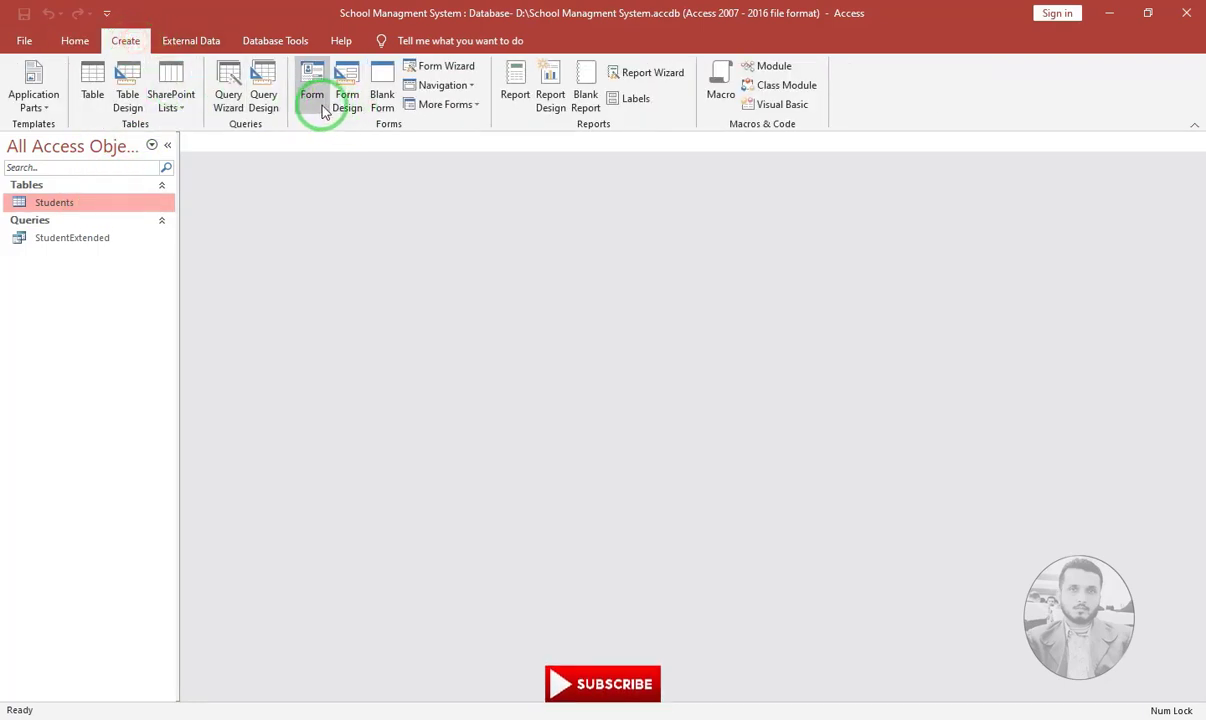
Build a form from the StudentExtended query for a first name and browse to record 2
{"action": "left_click", "coordinate": [80, 240]}
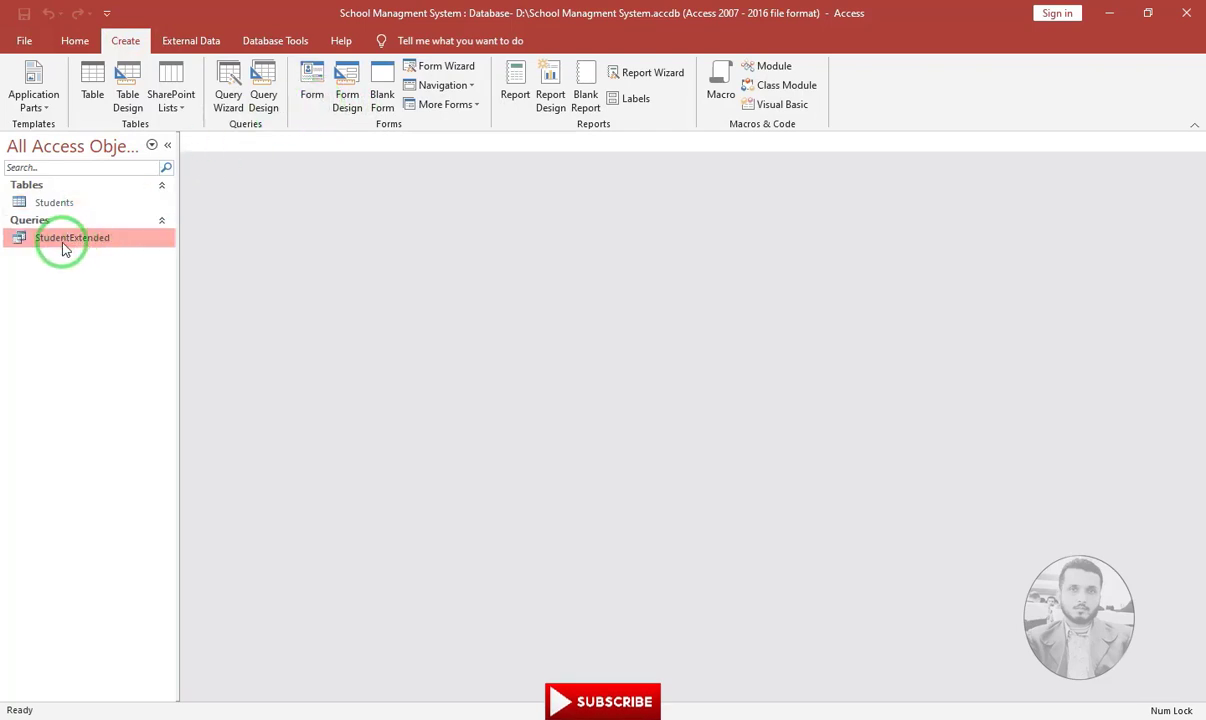
{"action": "left_click", "coordinate": [313, 86]}
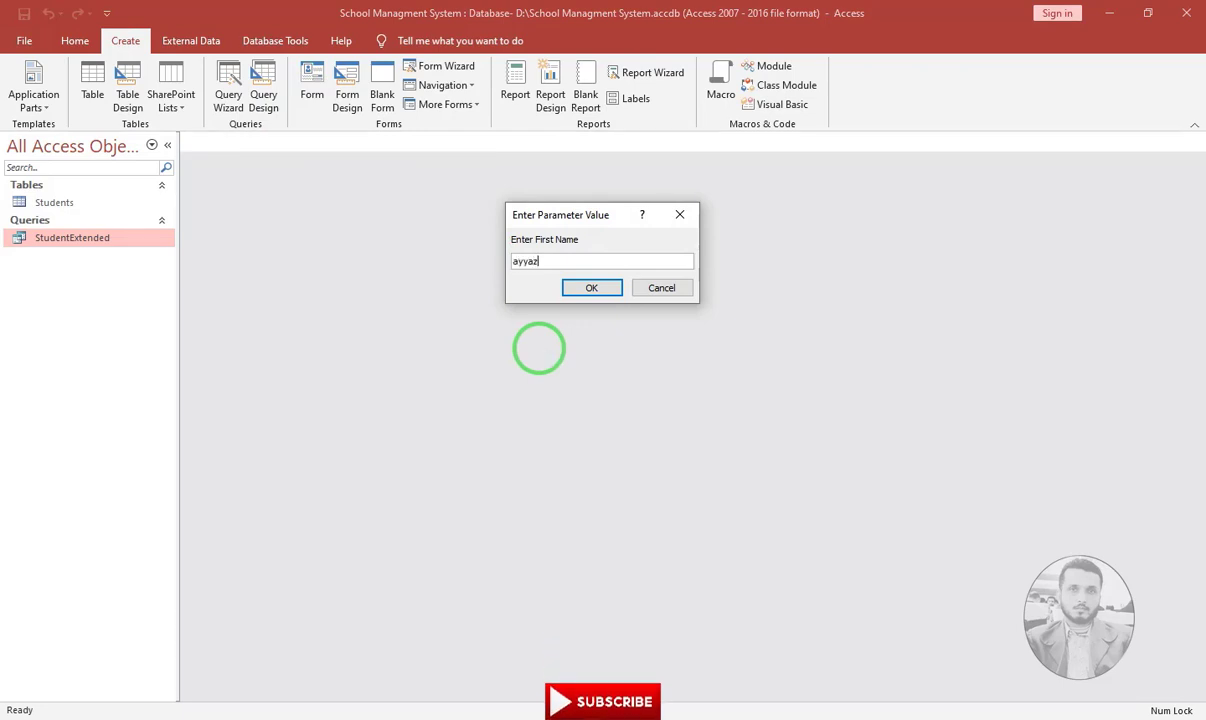
{"action": "key", "text": "Return"}
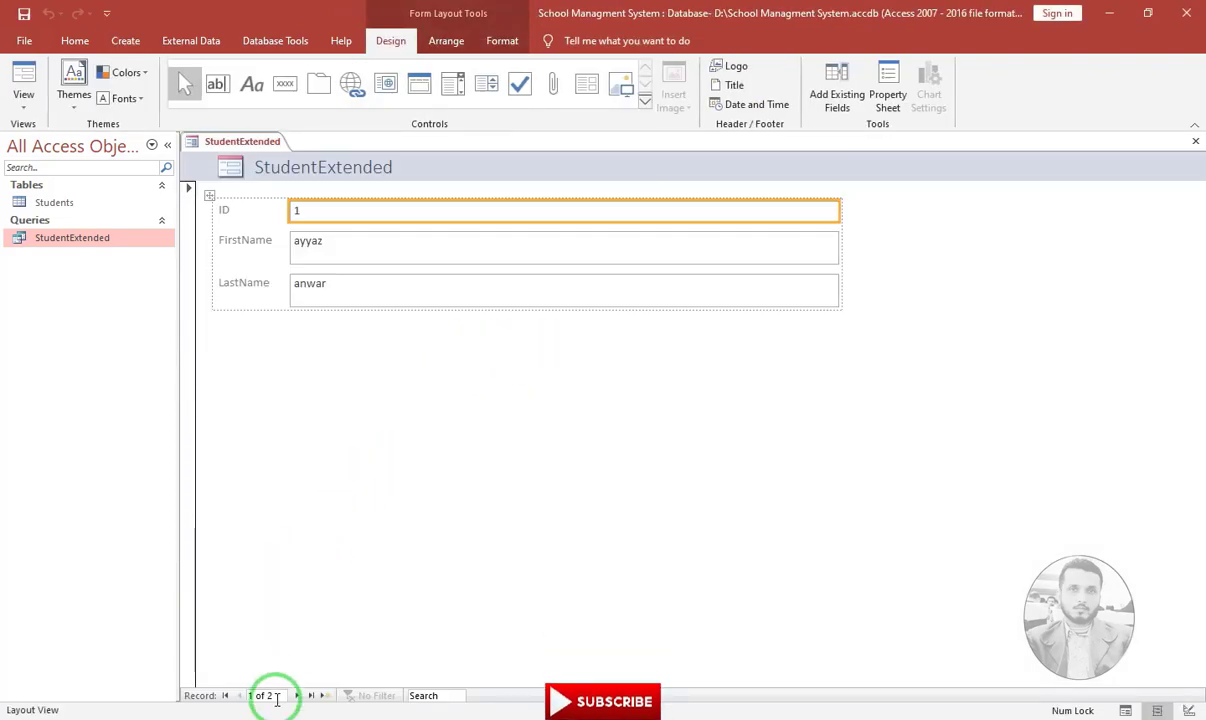
{"action": "left_click", "coordinate": [297, 697]}
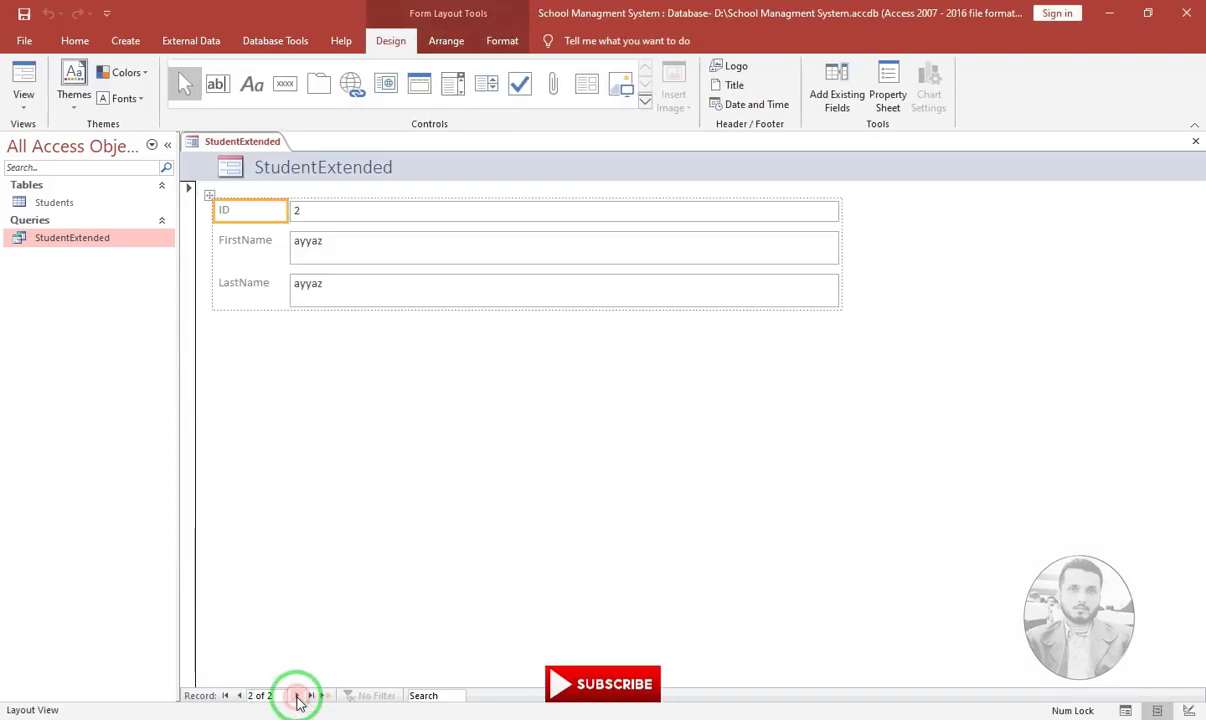
{"action": "left_click", "coordinate": [340, 246]}
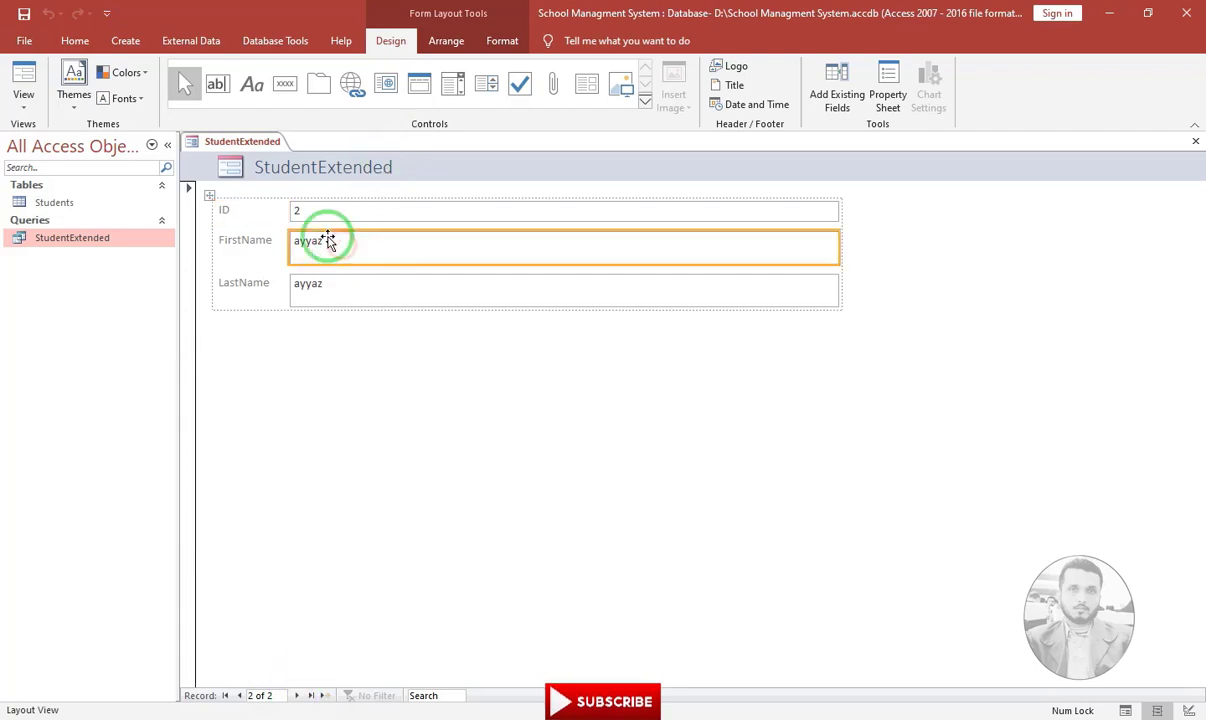
Switch the form to Form View, go to a new blank record, and close it without saving
{"action": "left_click", "coordinate": [27, 108]}
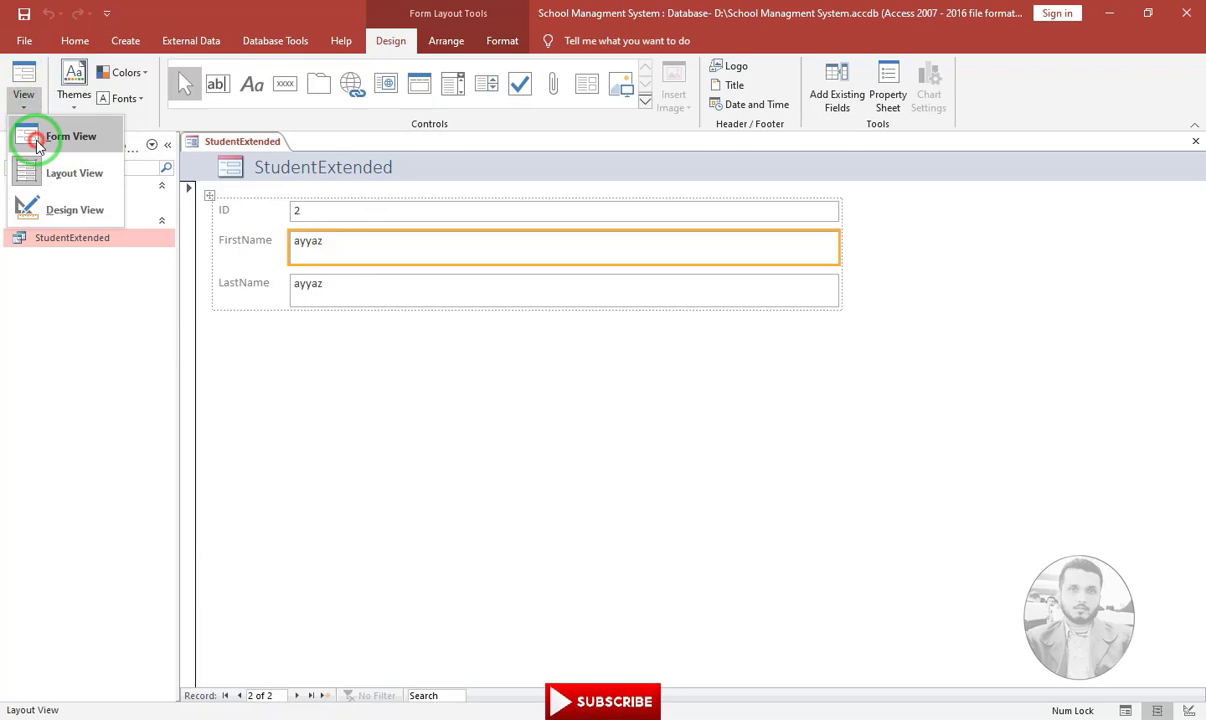
{"action": "left_click", "coordinate": [37, 144]}
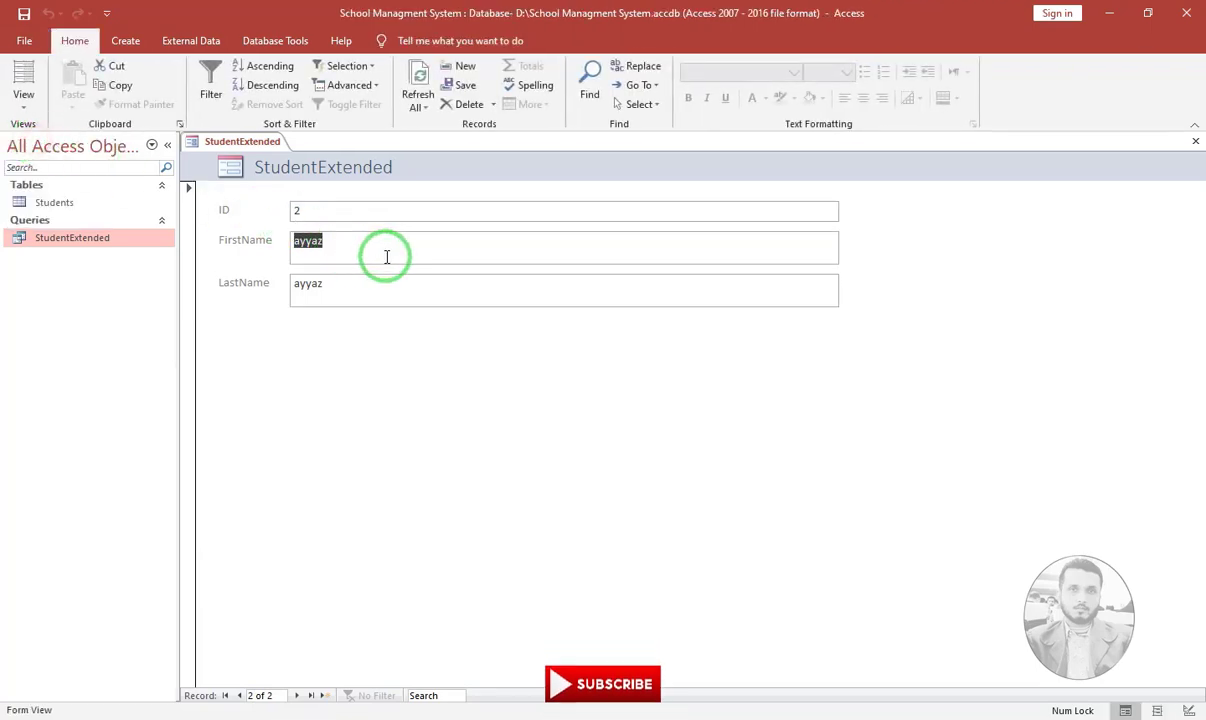
{"action": "left_click", "coordinate": [295, 696]}
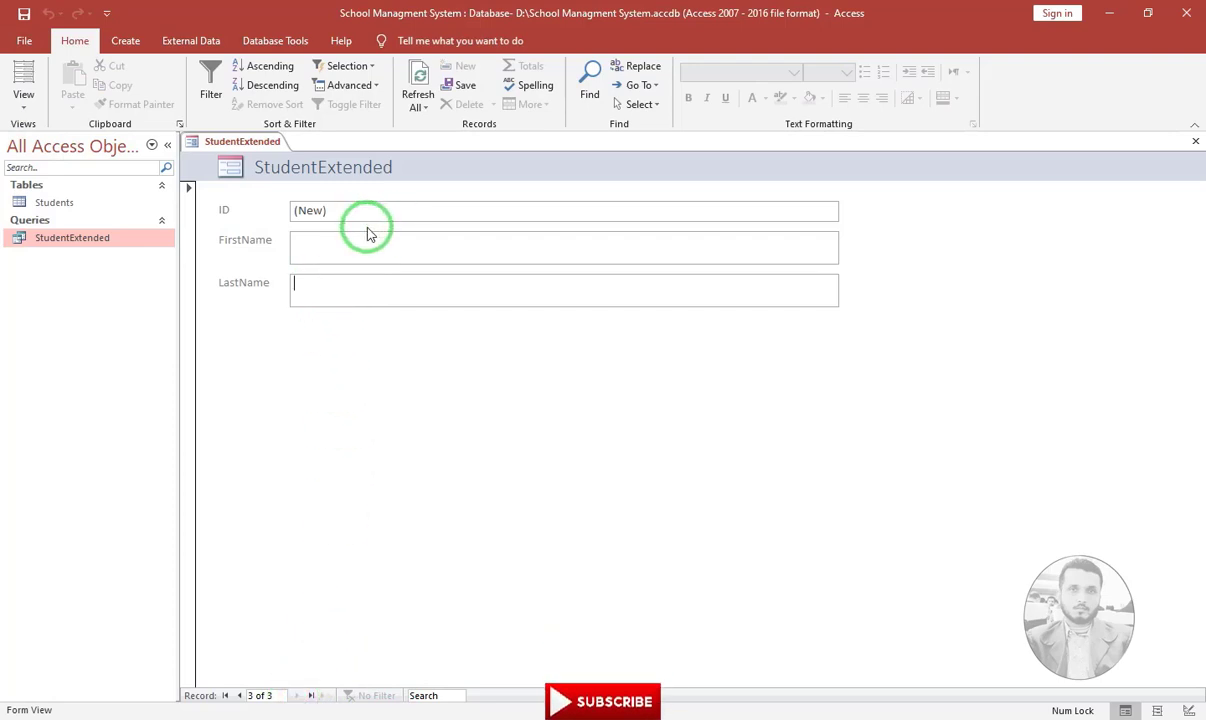
{"action": "left_click", "coordinate": [1195, 141]}
{"action": "left_click", "coordinate": [609, 416]}
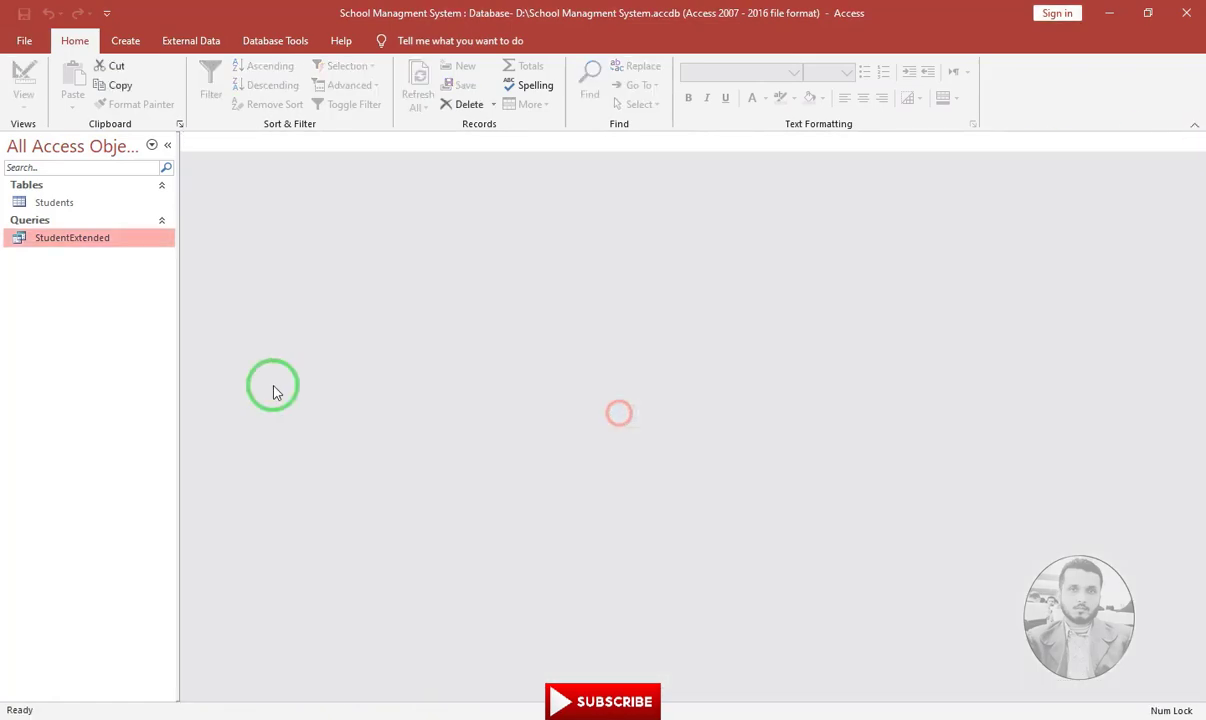
{"action": "left_click", "coordinate": [128, 41]}
{"action": "left_click", "coordinate": [307, 104]}
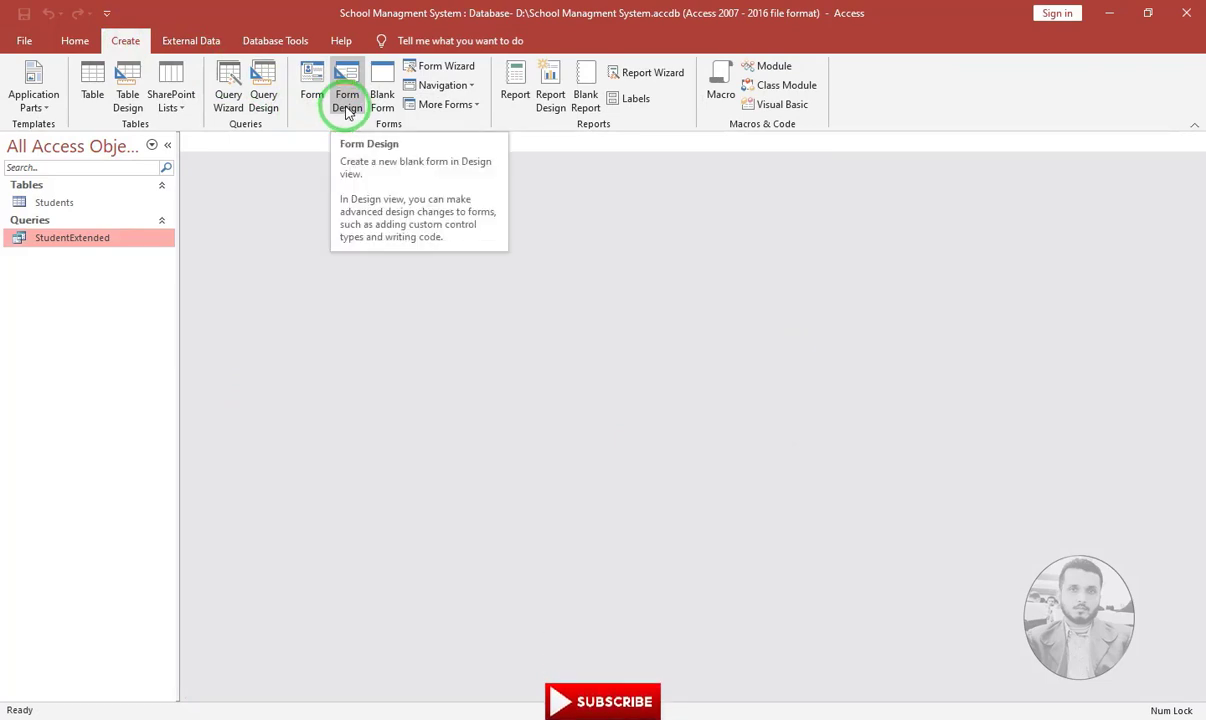
{"action": "left_click", "coordinate": [348, 110]}
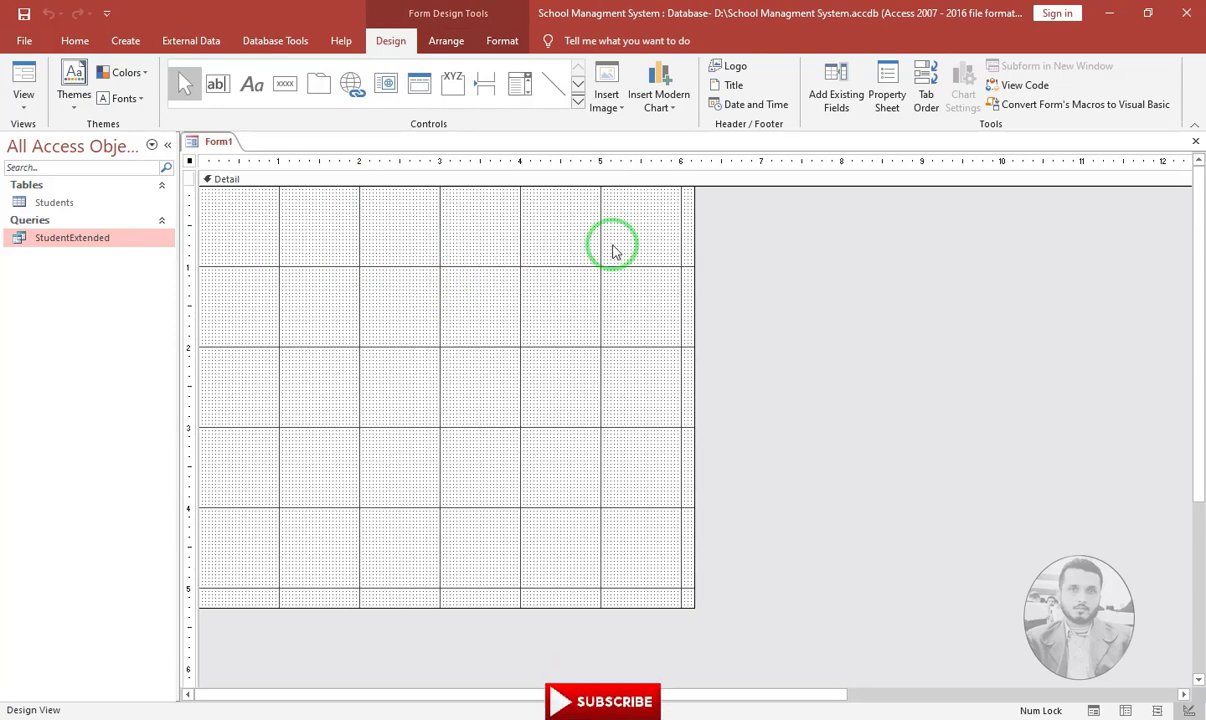
{"action": "left_click", "coordinate": [1195, 141]}
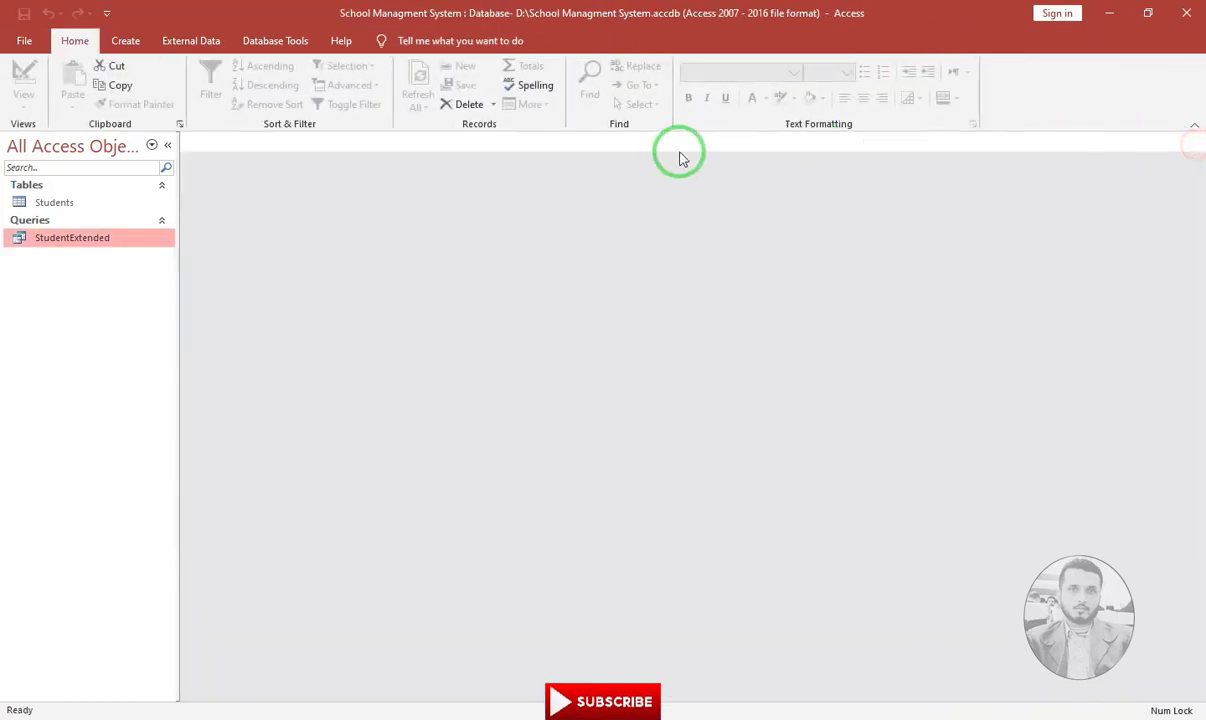
Look through the Navigation and More Forms layout lists on the Create ribbon without creating a form
{"action": "left_click", "coordinate": [121, 41]}
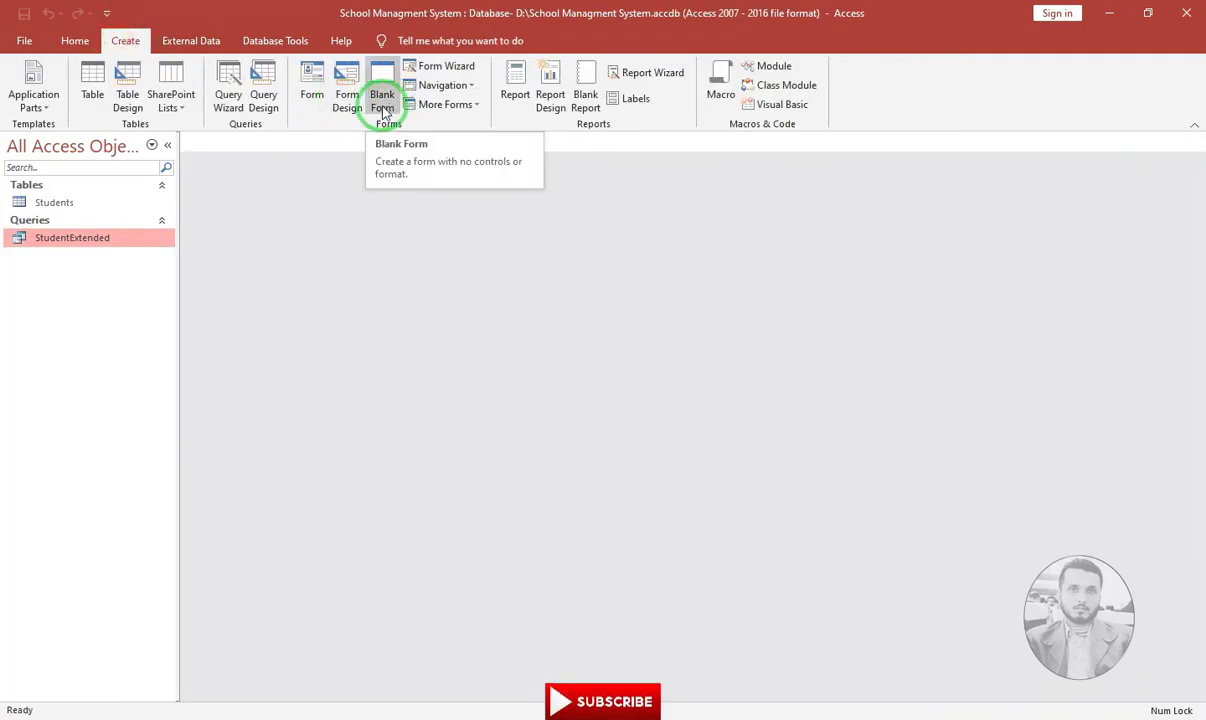
{"action": "left_click", "coordinate": [469, 88]}
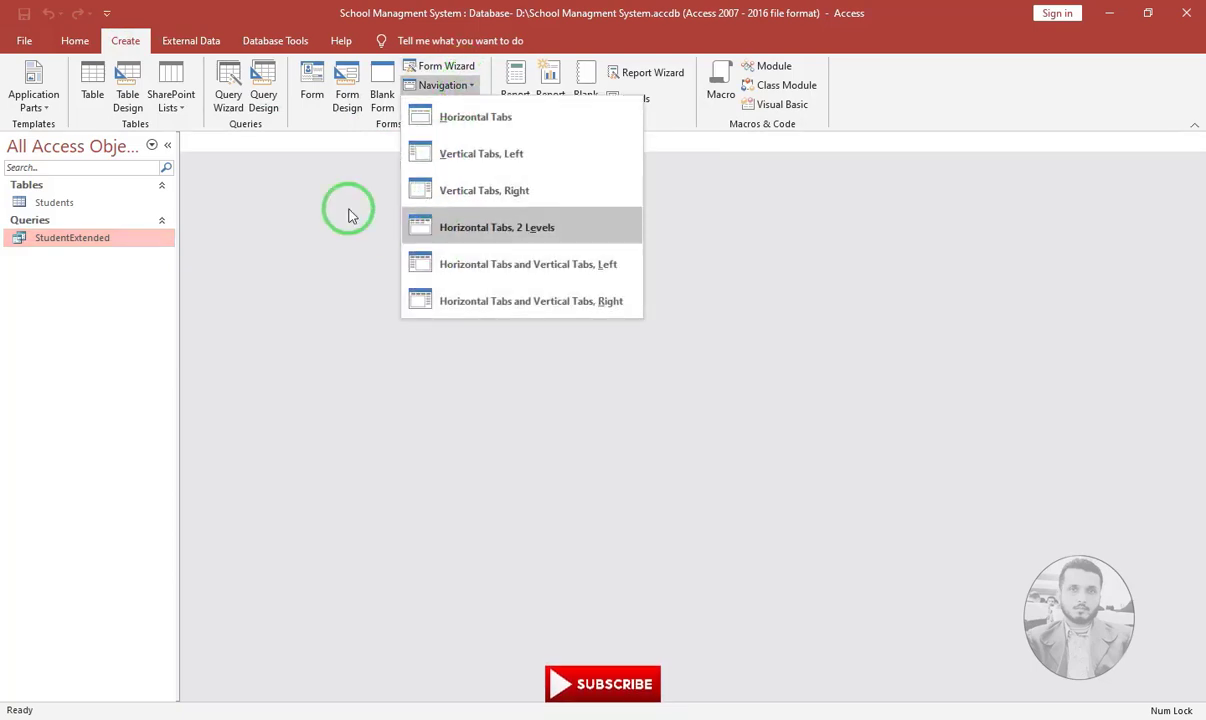
{"action": "left_click", "coordinate": [320, 196]}
{"action": "left_click", "coordinate": [468, 108]}
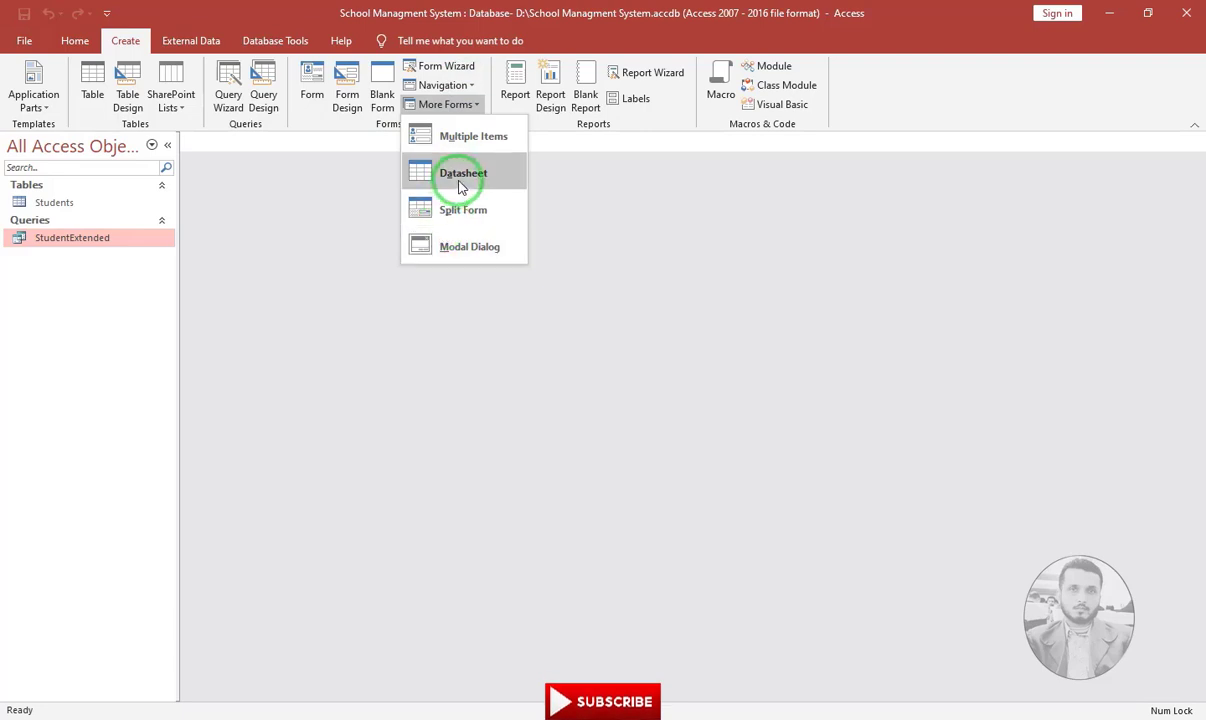
{"action": "left_click", "coordinate": [342, 235]}
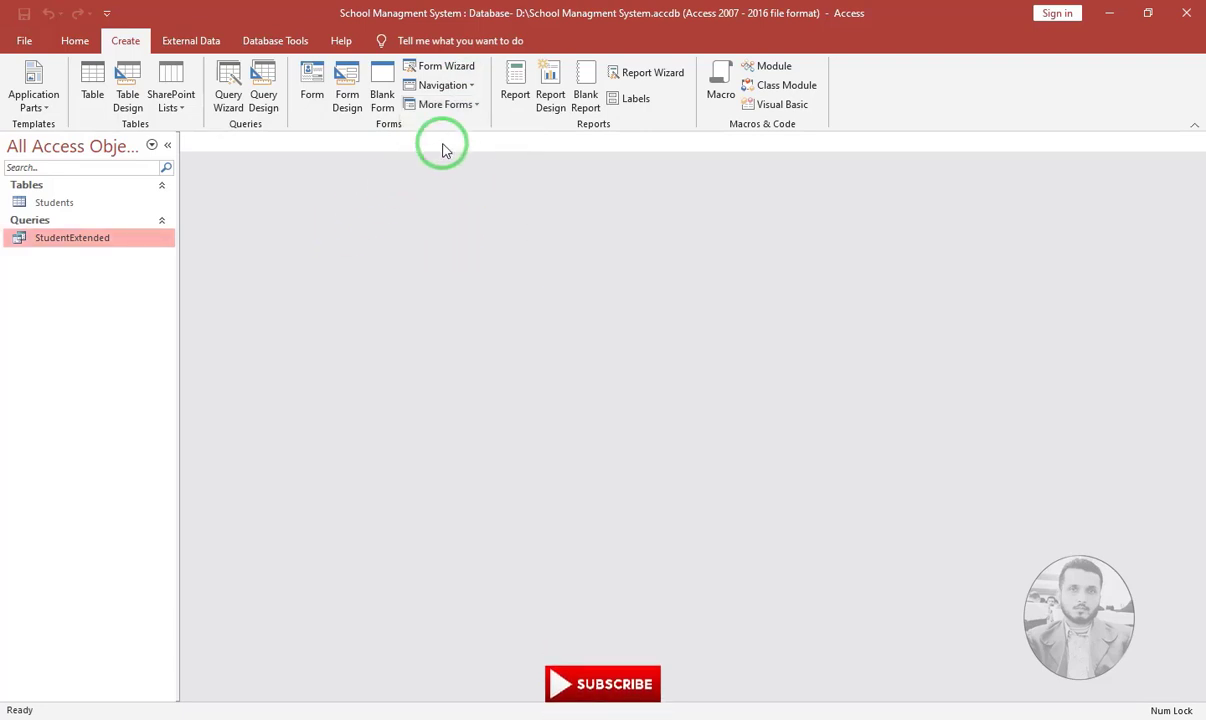
Create a report from StudentExtended filtered on a first name and save it as StudentExtended
{"action": "left_click", "coordinate": [520, 106]}
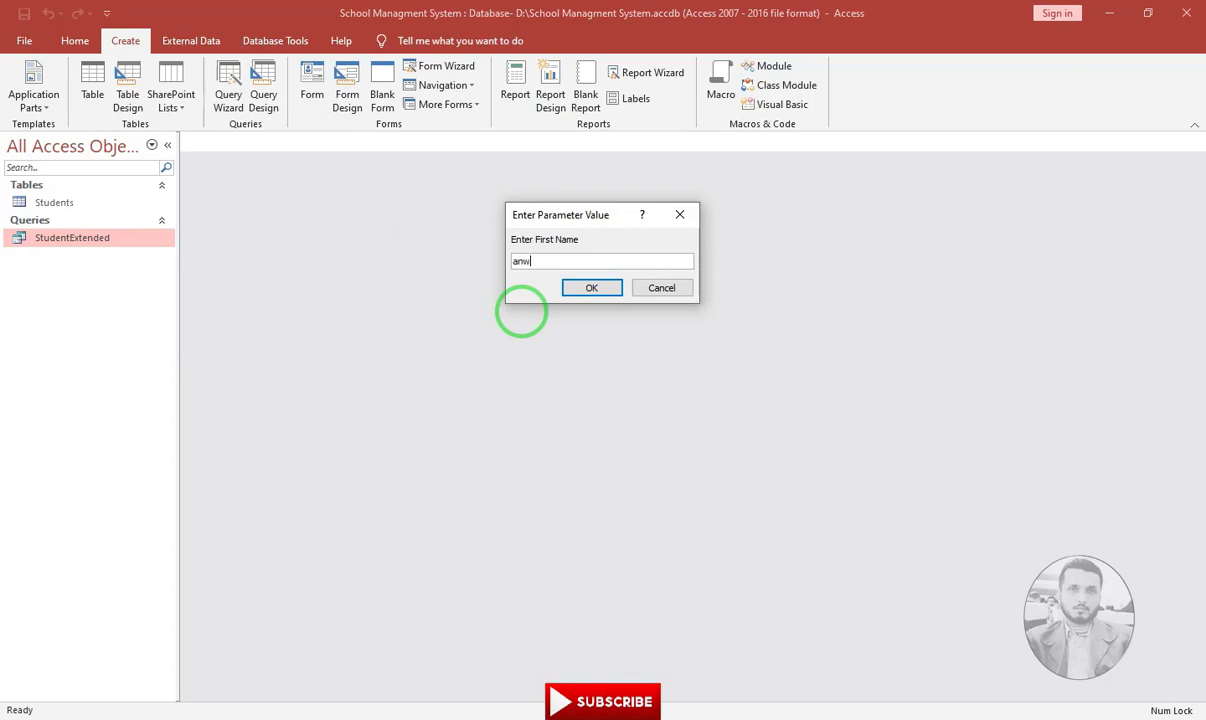
{"action": "key", "text": "BackSpace"}
{"action": "key", "text": "BackSpace"}
{"action": "key", "text": "BackSpace"}
{"action": "type", "text": "ayyaz"}
{"action": "key", "text": "Return"}
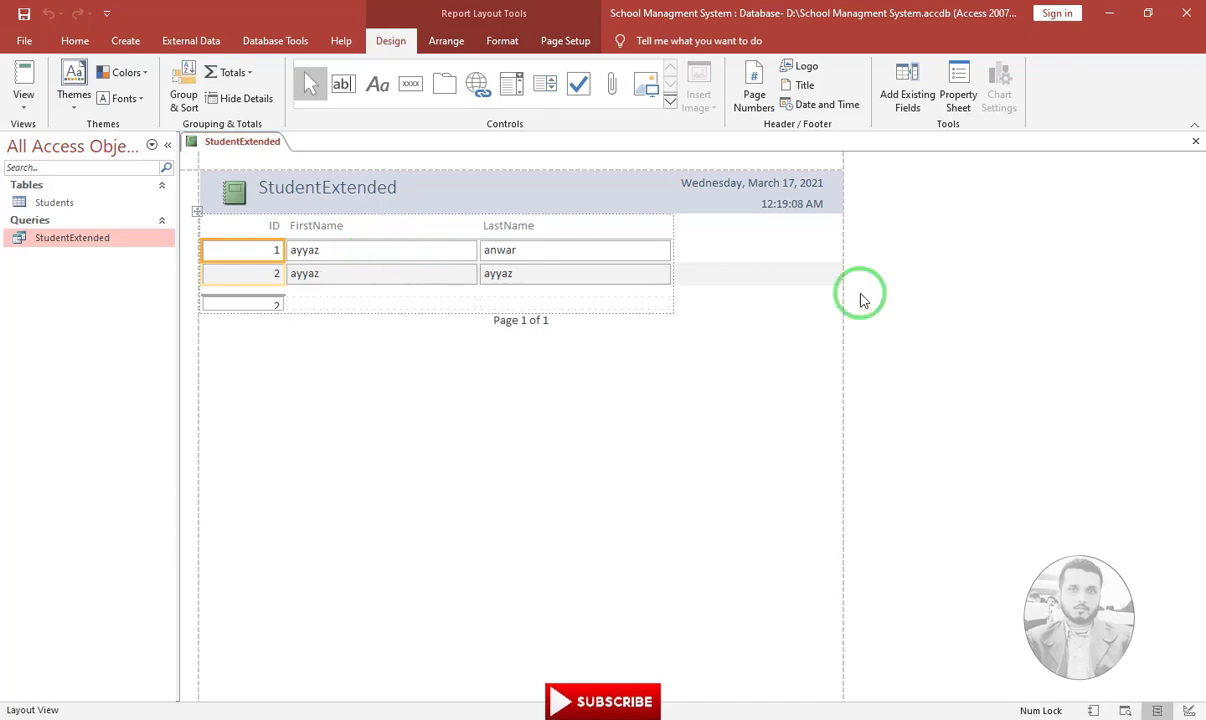
{"action": "left_click", "coordinate": [1195, 142]}
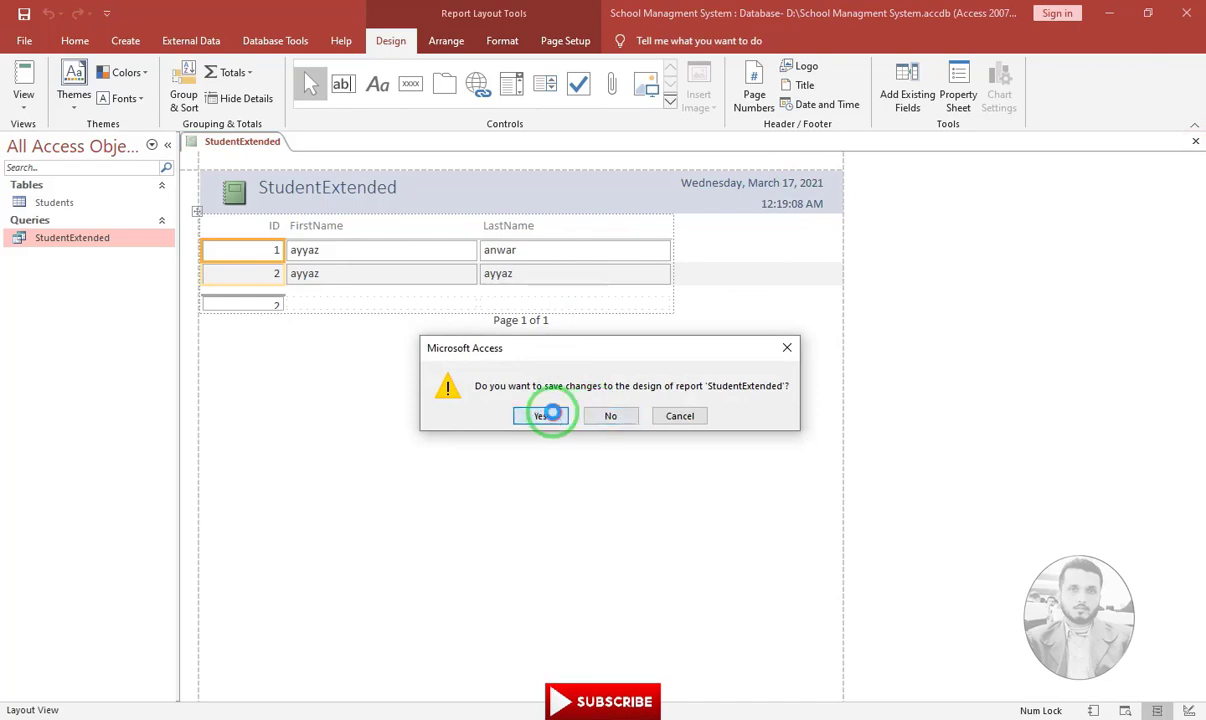
{"action": "left_click", "coordinate": [543, 415]}
{"action": "left_click", "coordinate": [602, 359]}
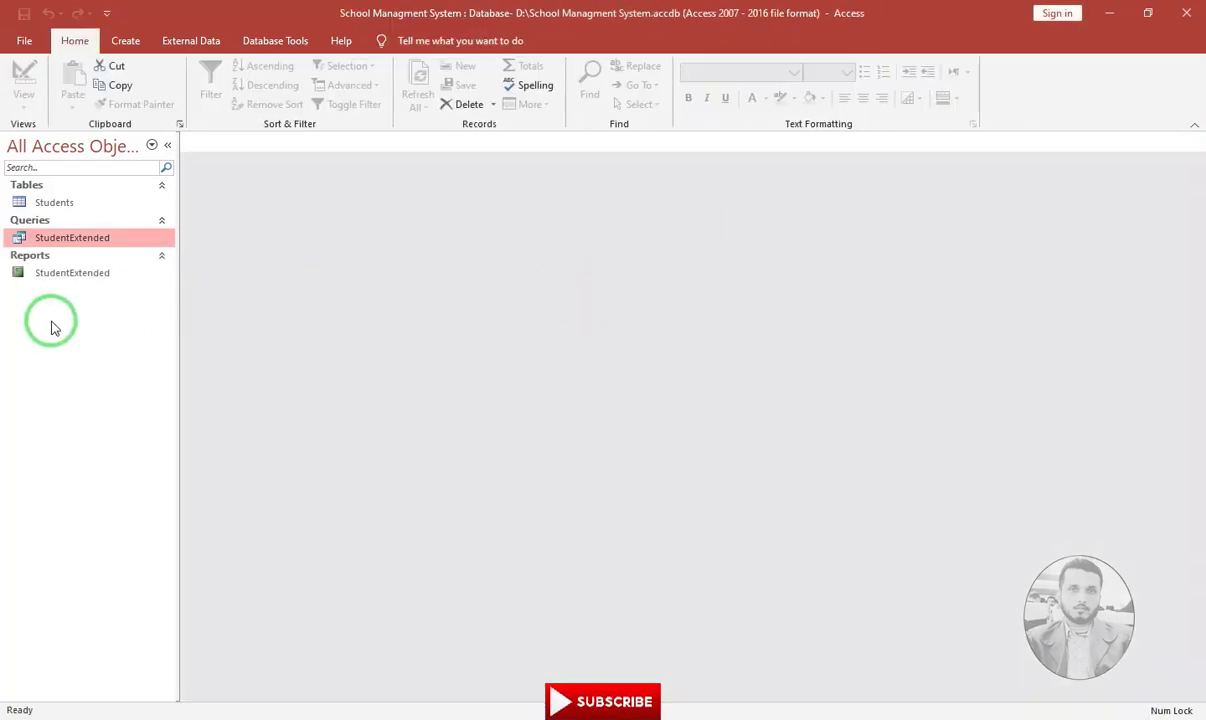
Browse the Create, External Data and Database Tools ribbons, ending on Database Tools
{"action": "left_click", "coordinate": [122, 41]}
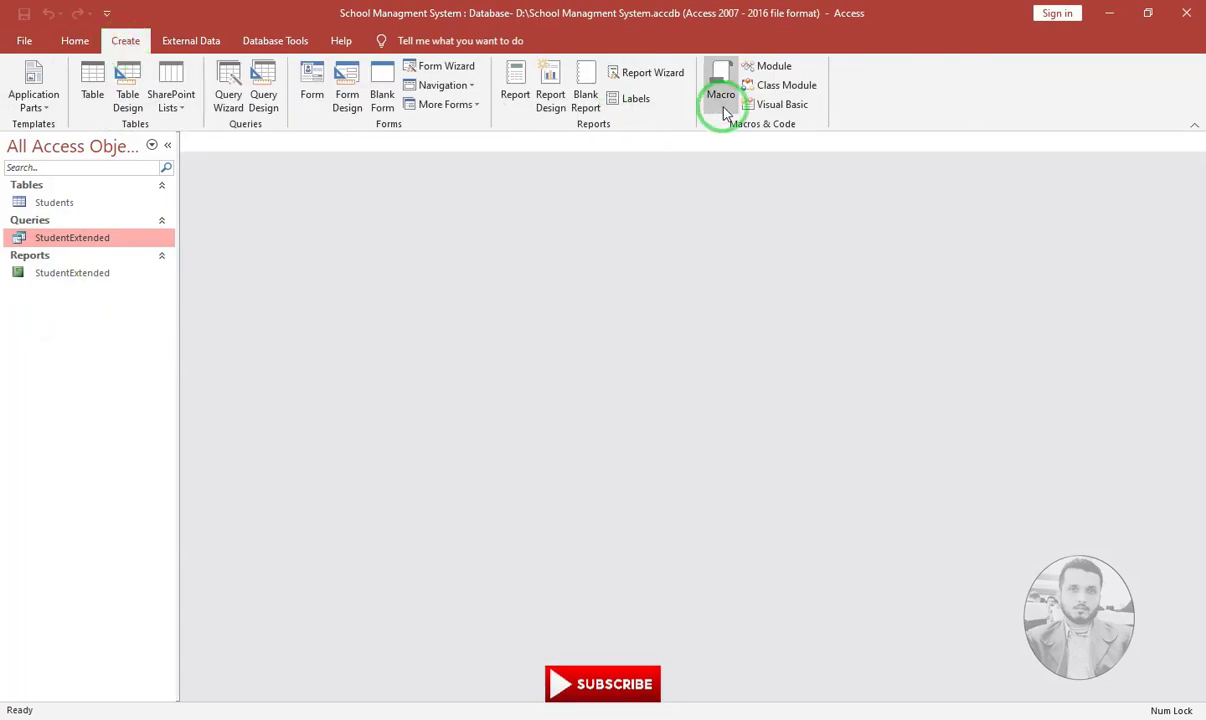
{"action": "left_click", "coordinate": [195, 42]}
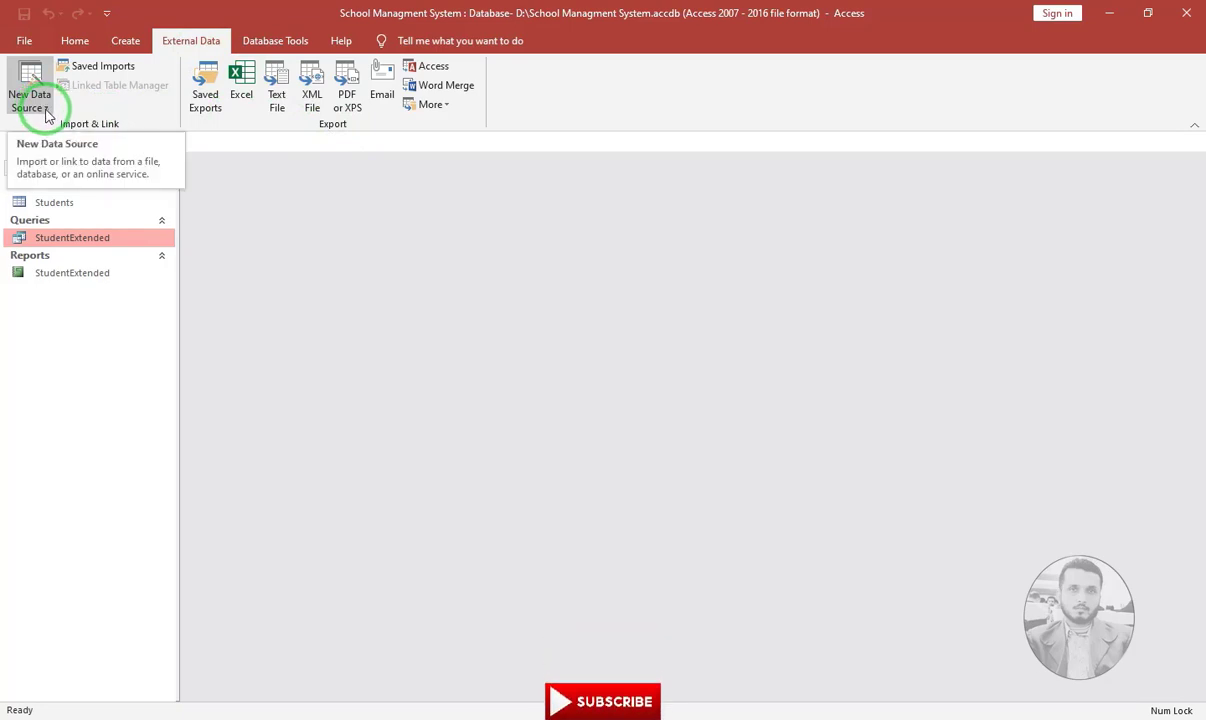
{"action": "left_click", "coordinate": [285, 41]}
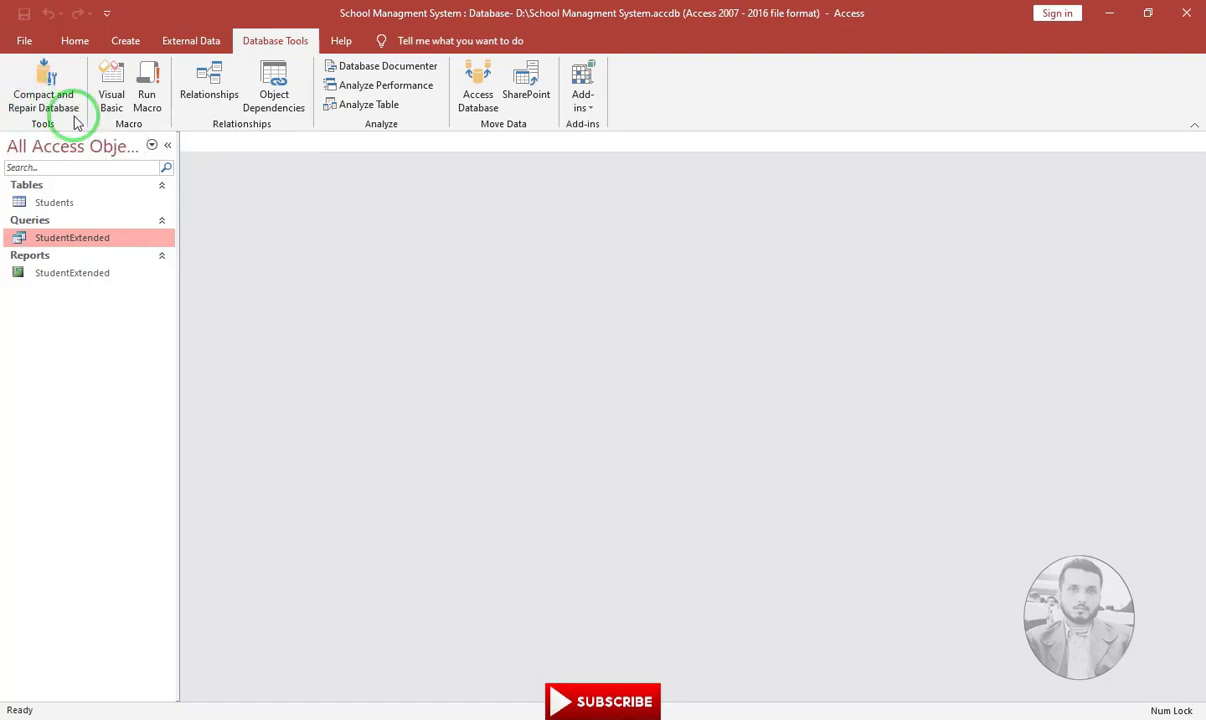
Run Compact & Repair Database on the School Managment System database from the File Info page
{"action": "left_click", "coordinate": [26, 44]}
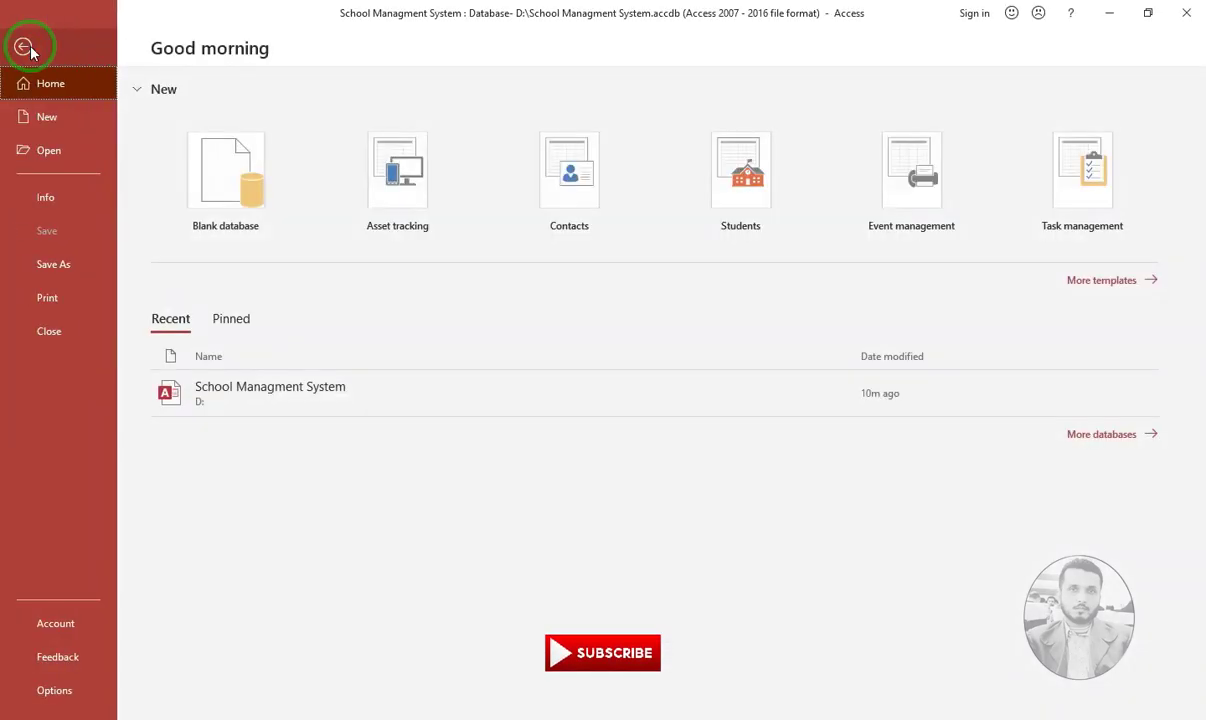
{"action": "left_click", "coordinate": [43, 199]}
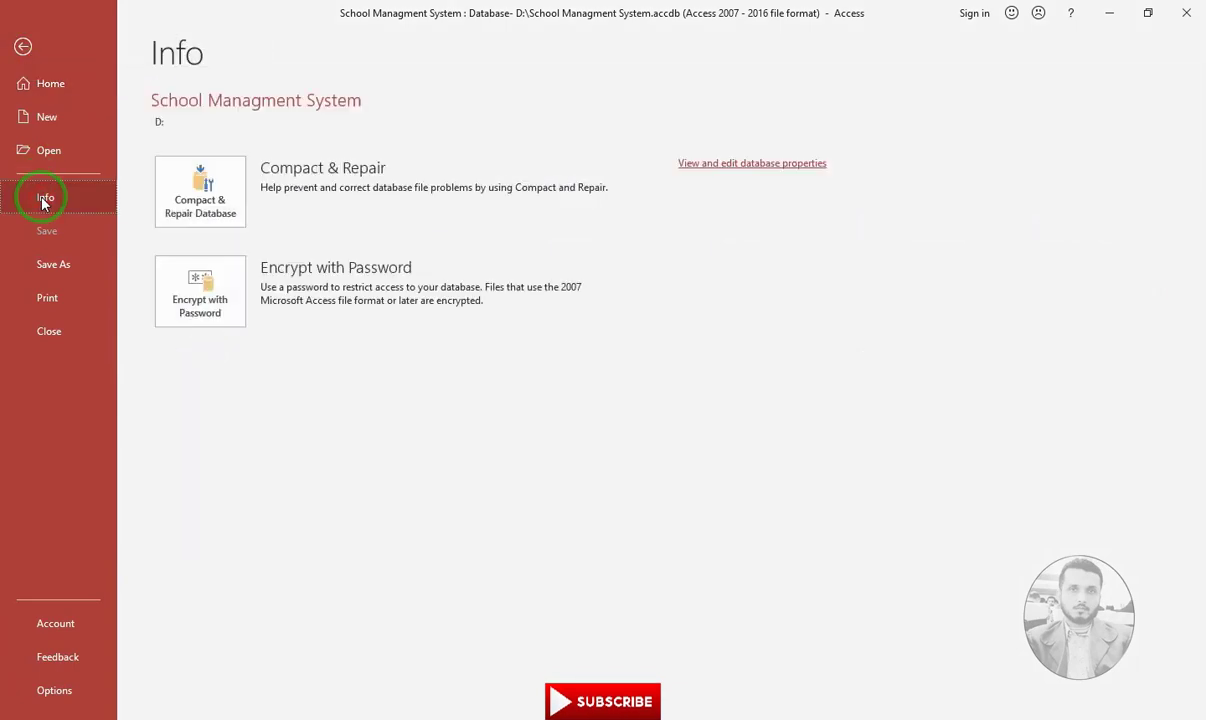
{"action": "left_click", "coordinate": [214, 228]}
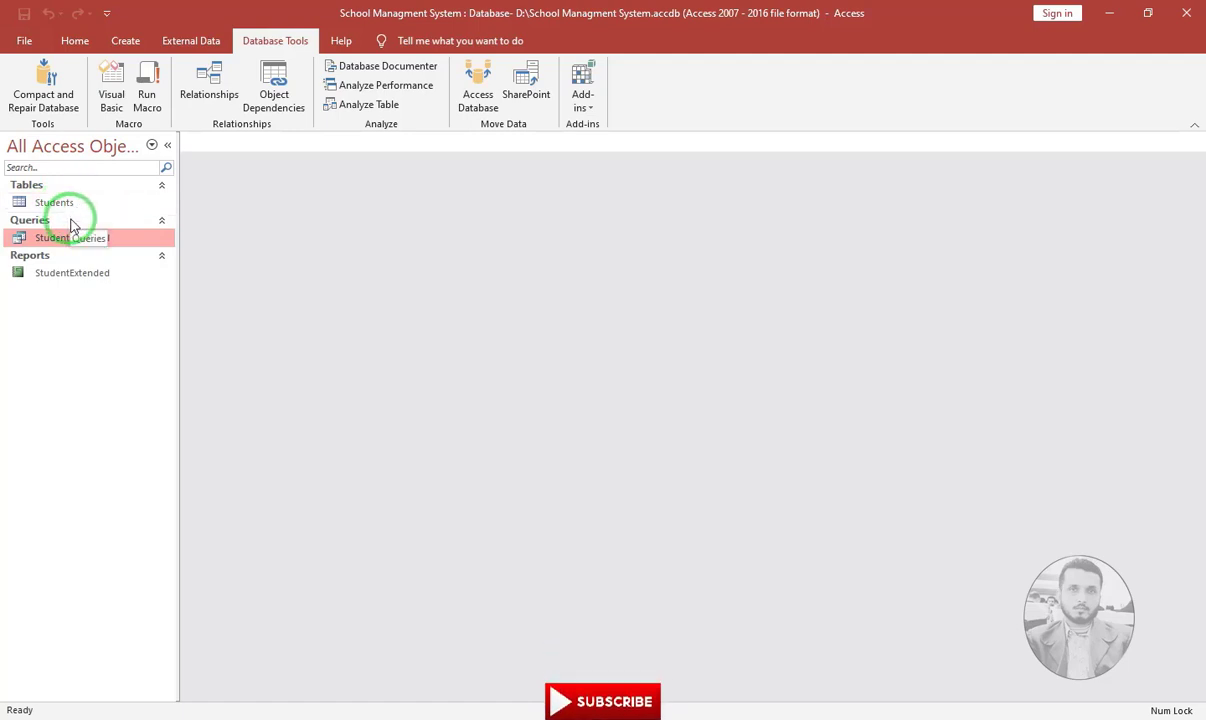
{"action": "left_click", "coordinate": [197, 97]}
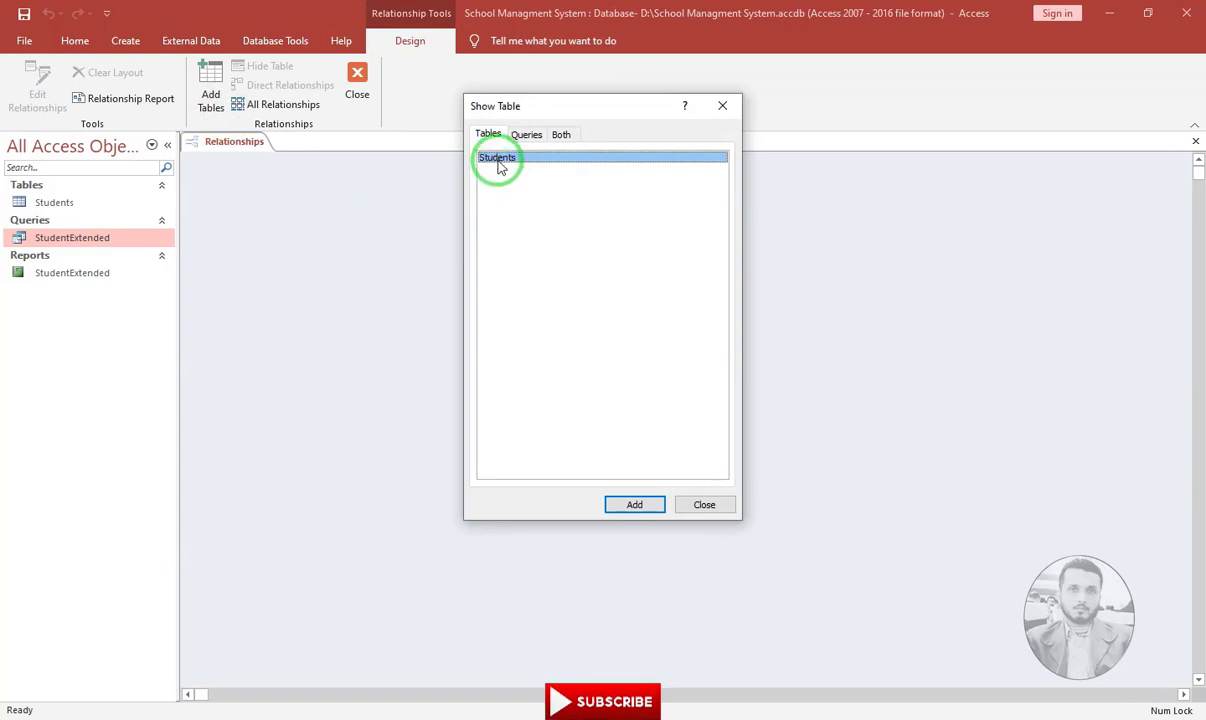
{"action": "left_click", "coordinate": [718, 512]}
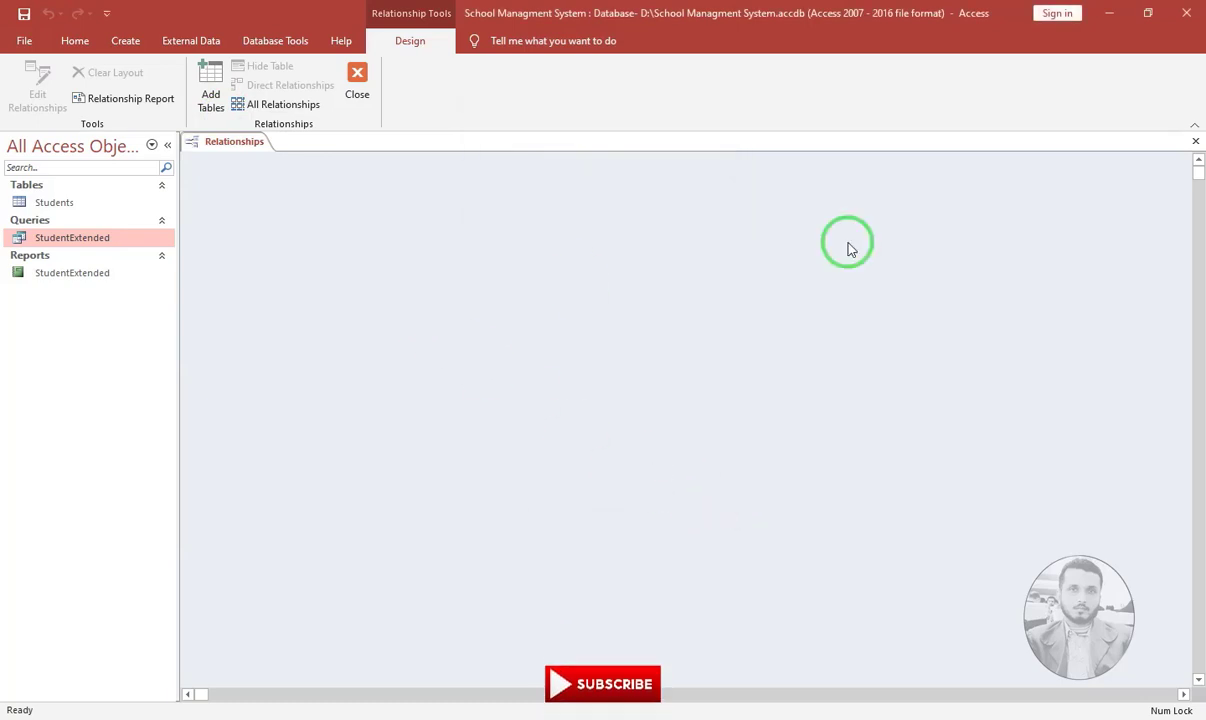
{"action": "left_click", "coordinate": [1197, 145]}
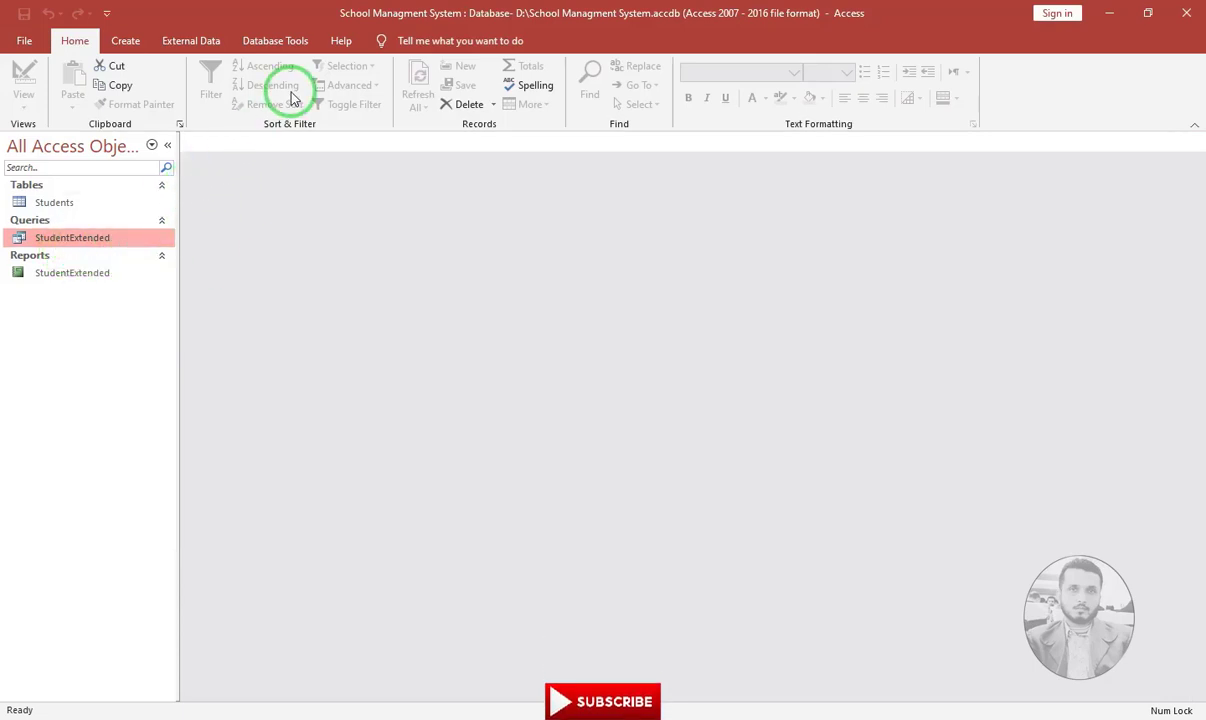
{"action": "left_click", "coordinate": [280, 44]}
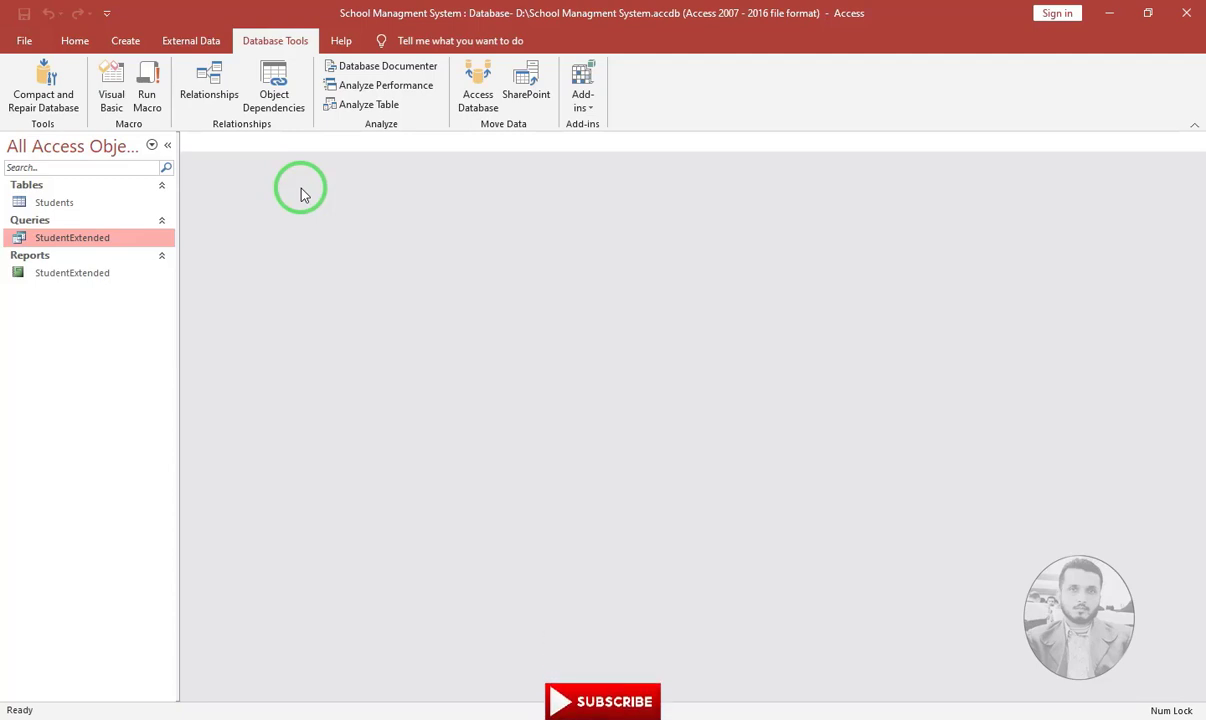
{"action": "left_click", "coordinate": [84, 50]}
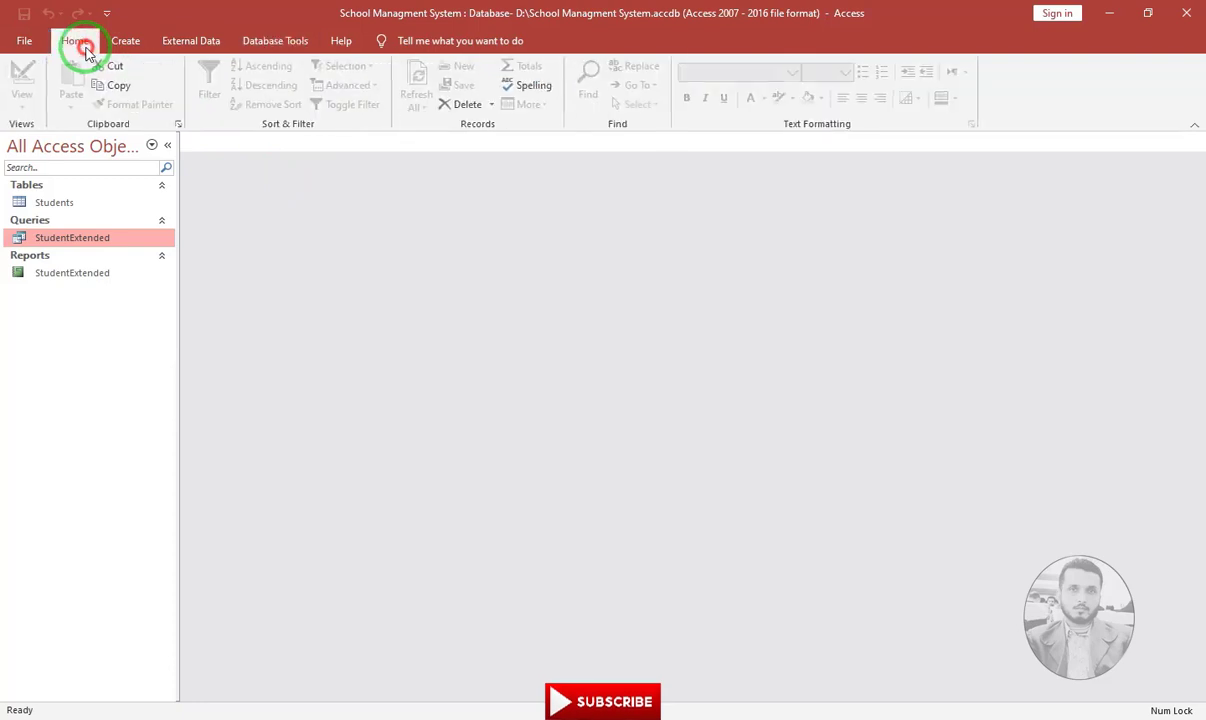